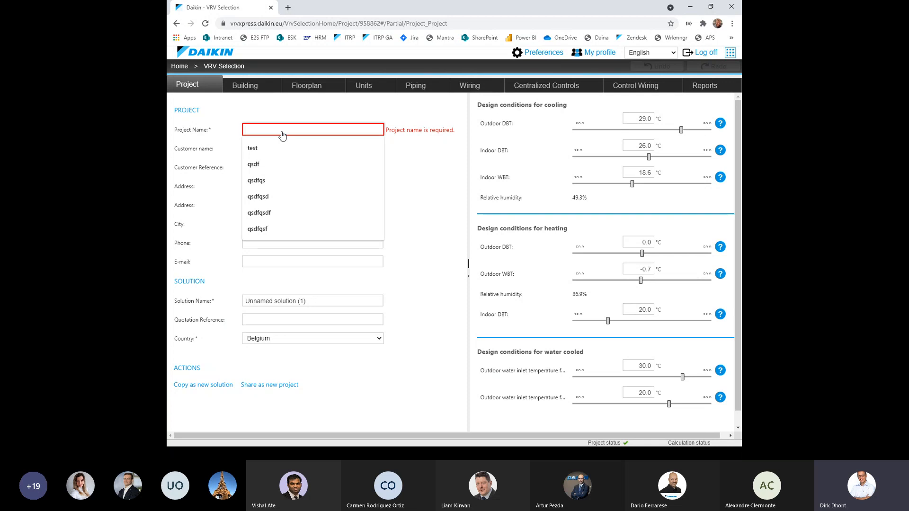
# Step: Name the project "Demo 3" and open its building setup
pyautogui.write('Demo 3')
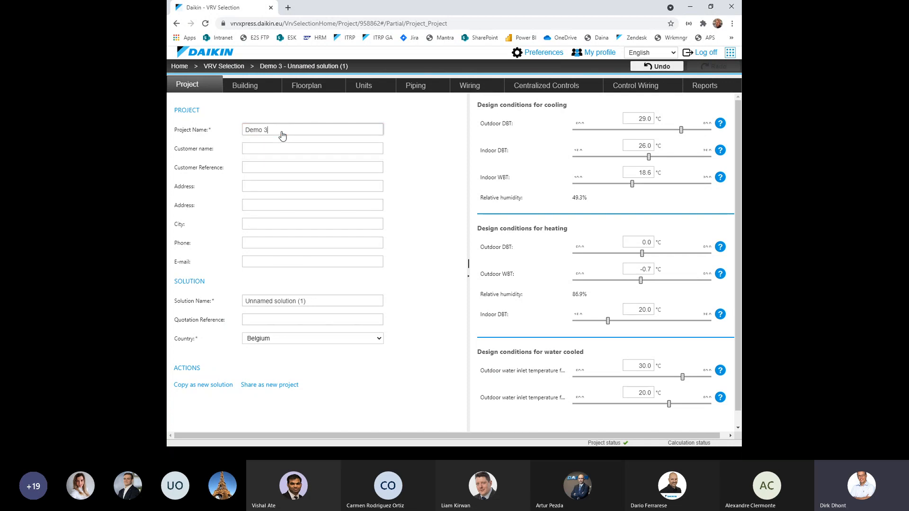
pyautogui.click(247, 86)
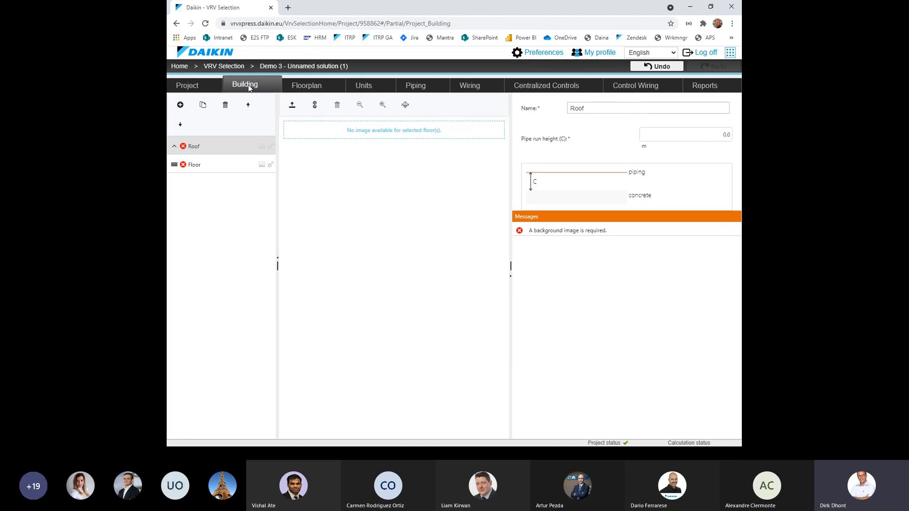
# Step: Load roof.png as the background image of the Roof level
pyautogui.click(196, 167)
pyautogui.click(210, 151)
pyautogui.click(293, 105)
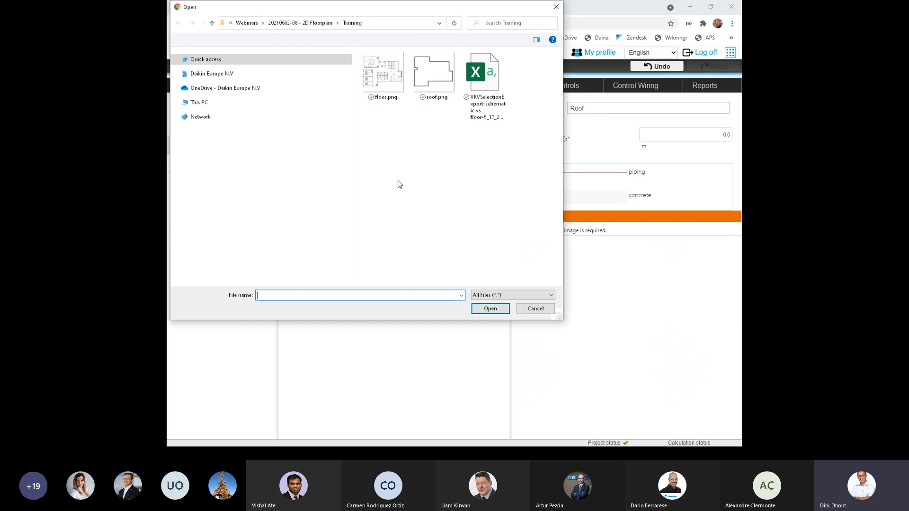
pyautogui.click(433, 73)
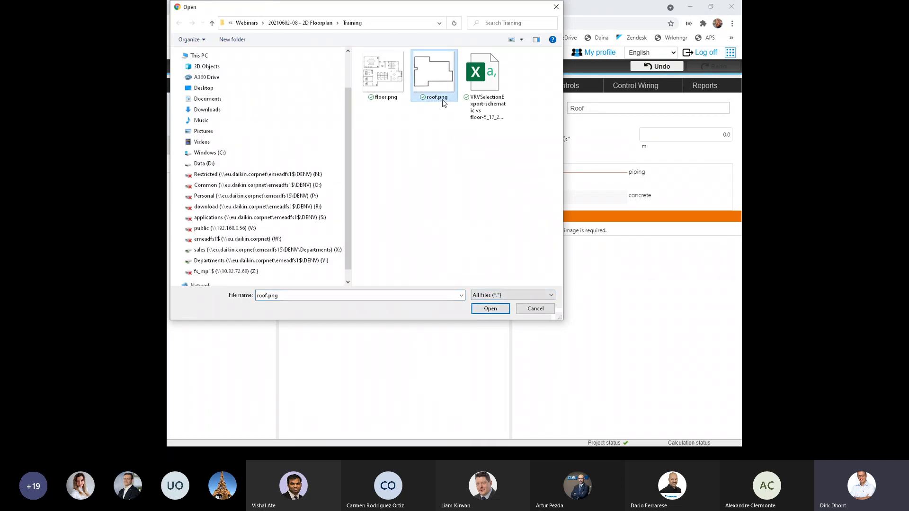
pyautogui.click(491, 311)
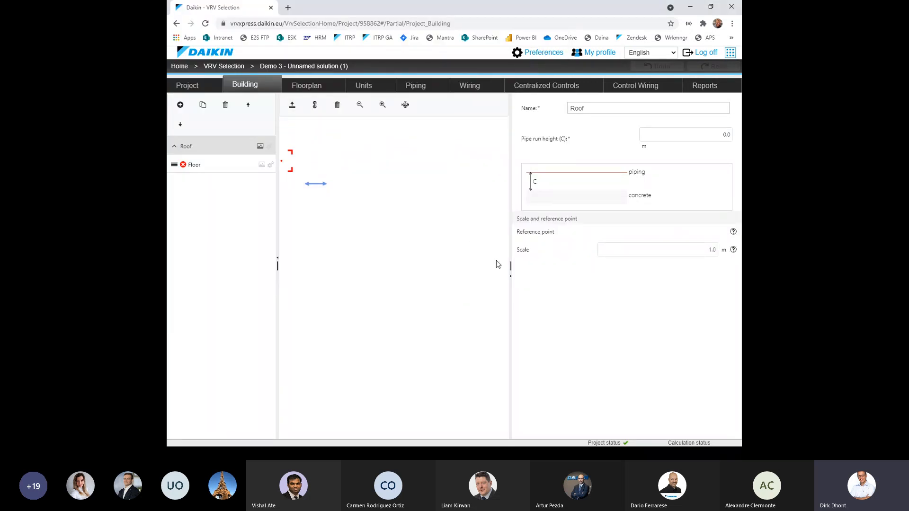
pyautogui.moveTo(510, 264); pyautogui.dragTo(556, 264)
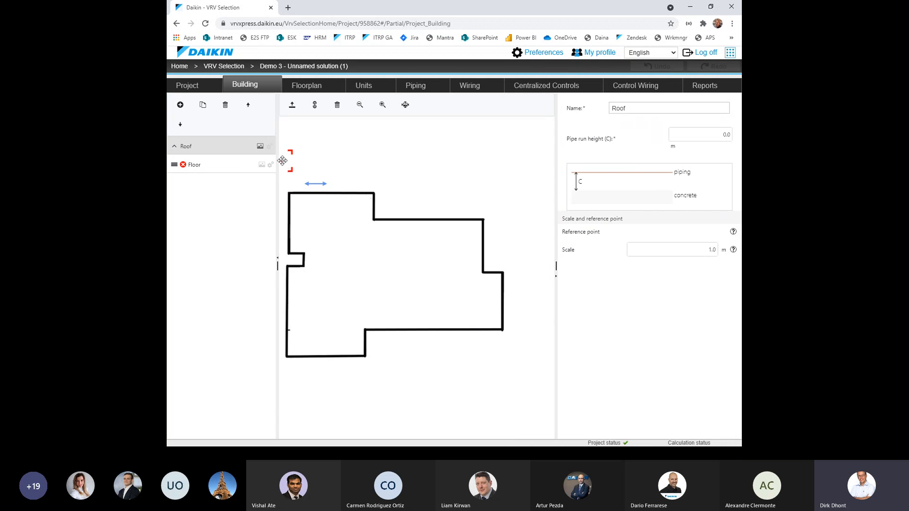
# Step: Place the roof's reference point on the inner upper-left corner of the building outline
pyautogui.moveTo(284, 159)
pyautogui.mouseDown()
pyautogui.moveTo(305, 210)
pyautogui.moveTo(298, 207)
pyautogui.mouseUp()
pyautogui.scroll(4, 297, 207)
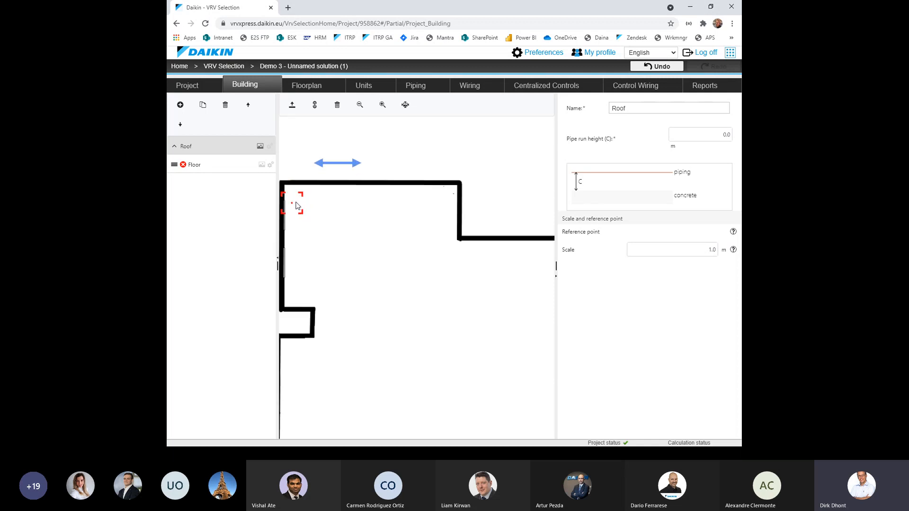
pyautogui.scroll(3, 363, 241)
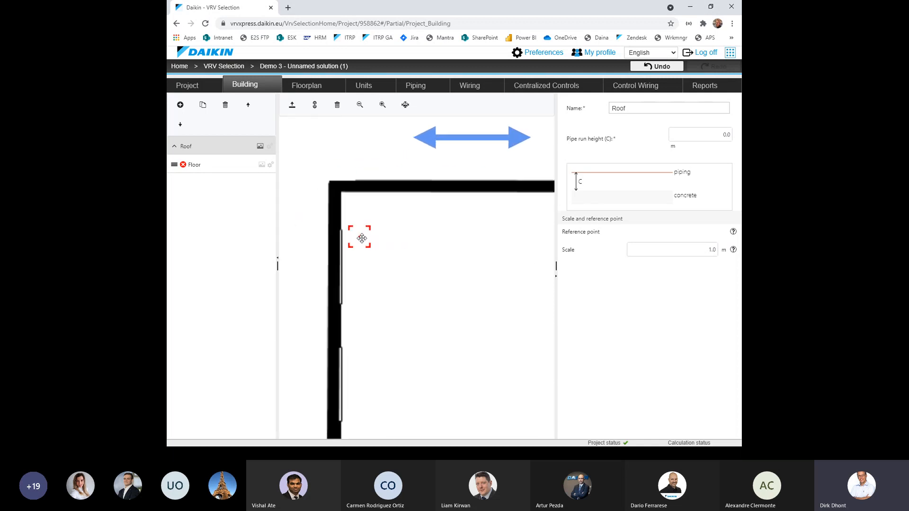
pyautogui.moveTo(362, 238); pyautogui.dragTo(345, 194)
pyautogui.scroll(2, 344, 195)
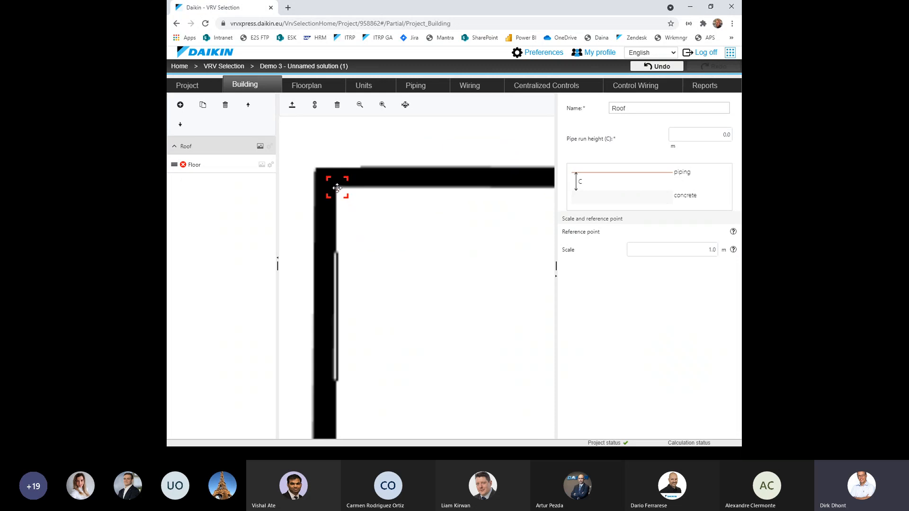
pyautogui.scroll(-5, 373, 206)
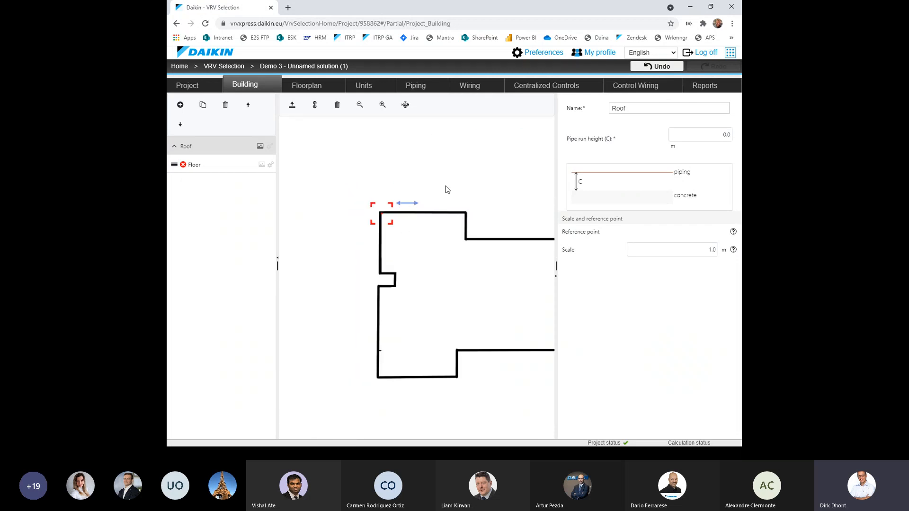
# Step: Move the roof's scale arrow inside the outline, with its start on the inner face of the upper-left wall
pyautogui.moveTo(472, 200); pyautogui.dragTo(408, 171)
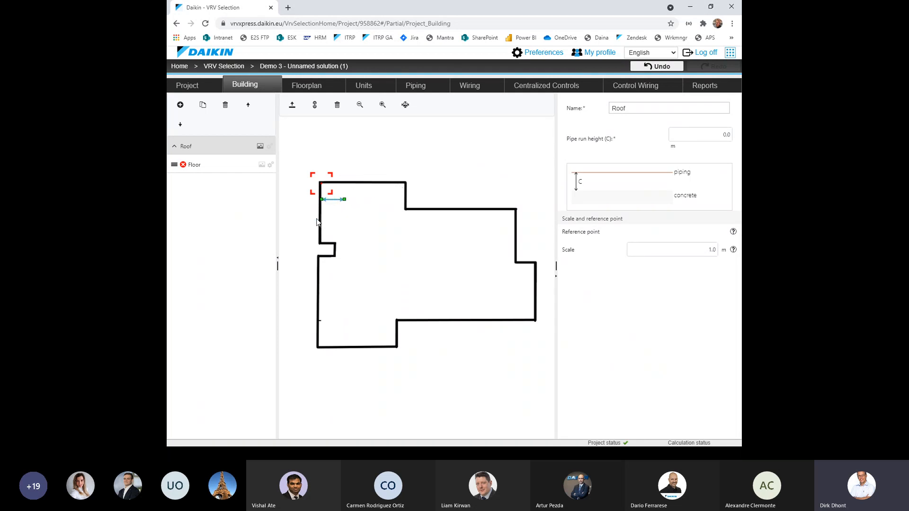
pyautogui.scroll(5, 332, 199)
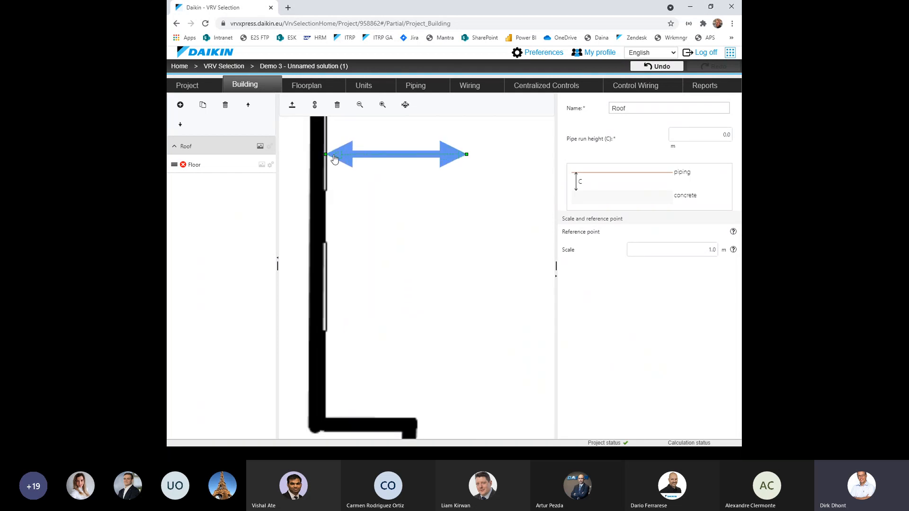
pyautogui.moveTo(325, 155); pyautogui.dragTo(327, 155)
pyautogui.scroll(-4, 329, 159)
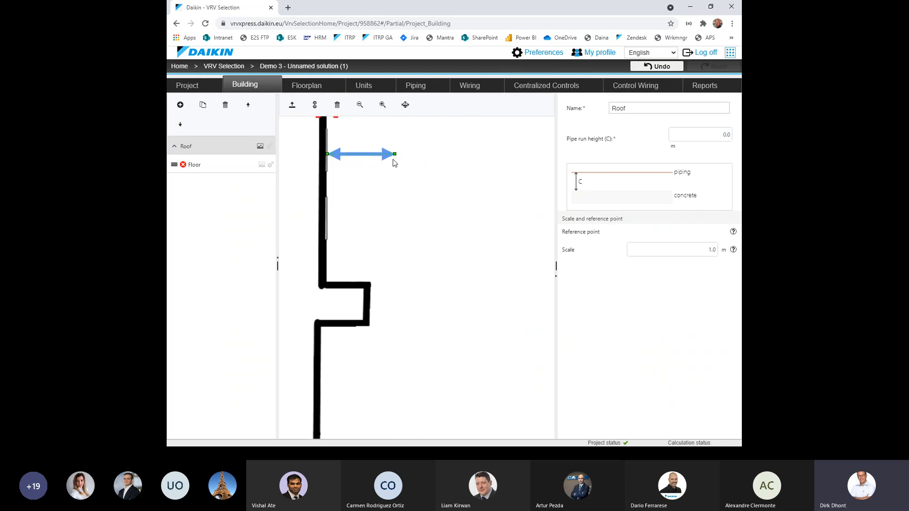
pyautogui.scroll(-2, 433, 178)
pyautogui.moveTo(463, 178); pyautogui.dragTo(440, 177)
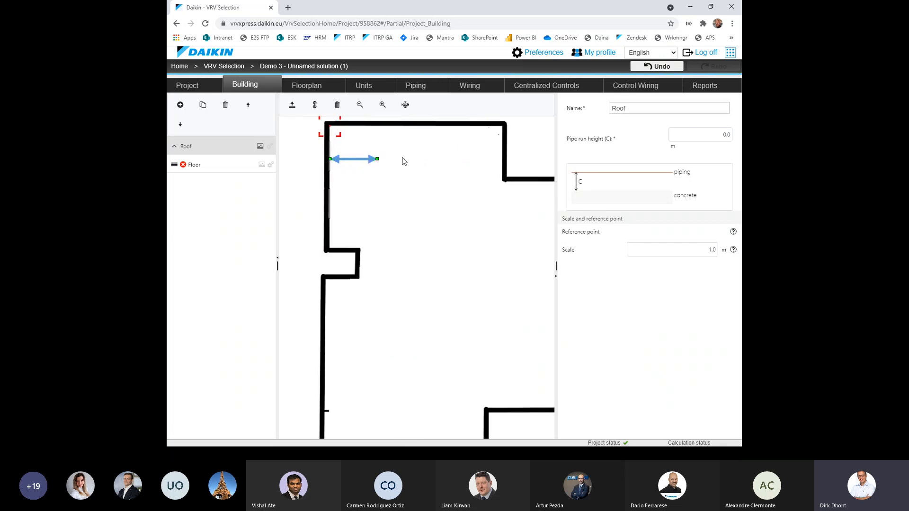
# Step: Extend the roof's scale arrow to the inner face of the opposite wall and set the scale to 8 m
pyautogui.moveTo(378, 159); pyautogui.dragTo(503, 158)
pyautogui.scroll(5, 509, 166)
pyautogui.scroll(5, 493, 141)
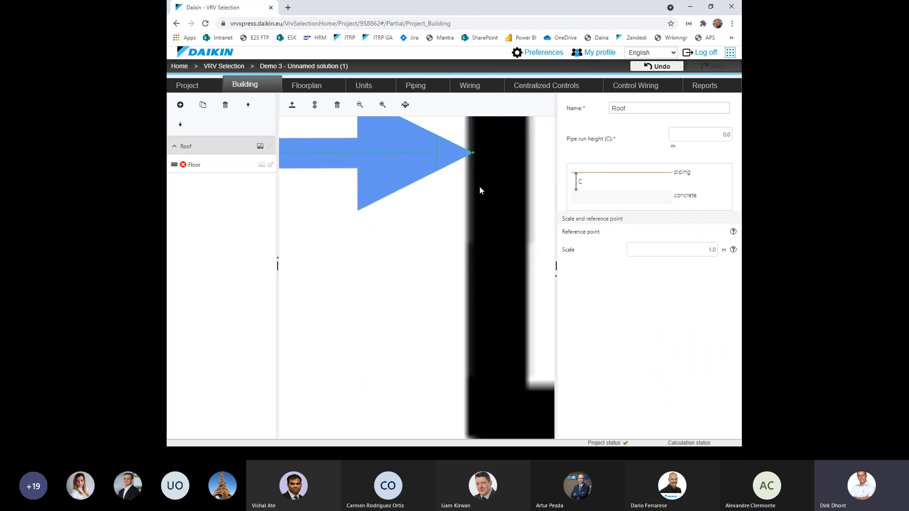
pyautogui.moveTo(439, 178); pyautogui.dragTo(423, 178)
pyautogui.scroll(-5, 429, 191)
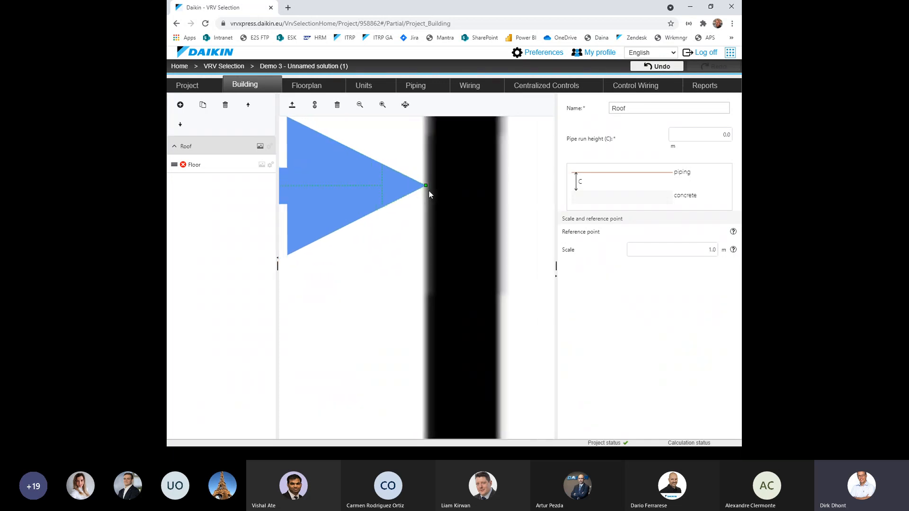
pyautogui.scroll(-4, 442, 237)
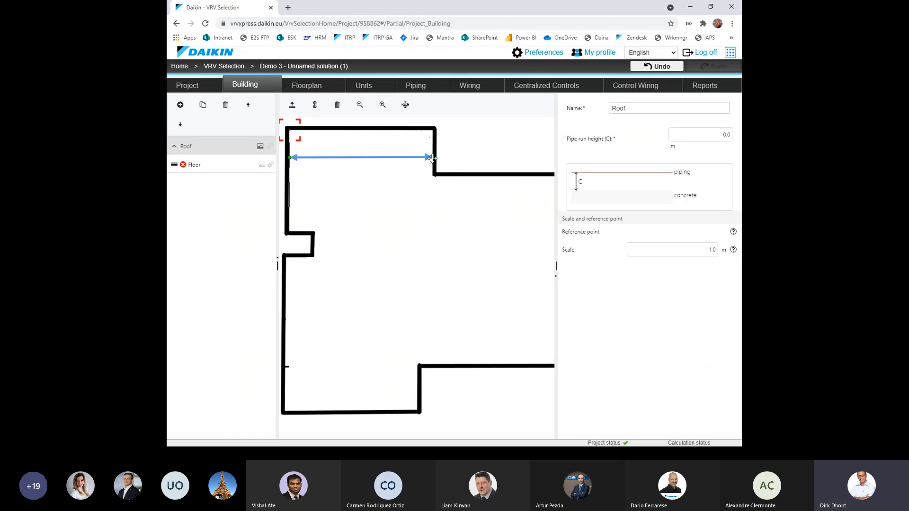
pyautogui.doubleClick(712, 251)
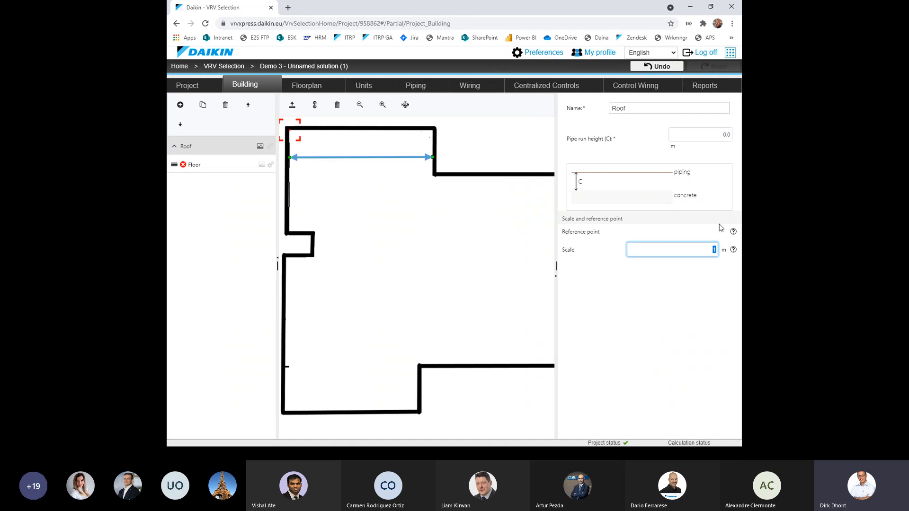
pyautogui.click(668, 288)
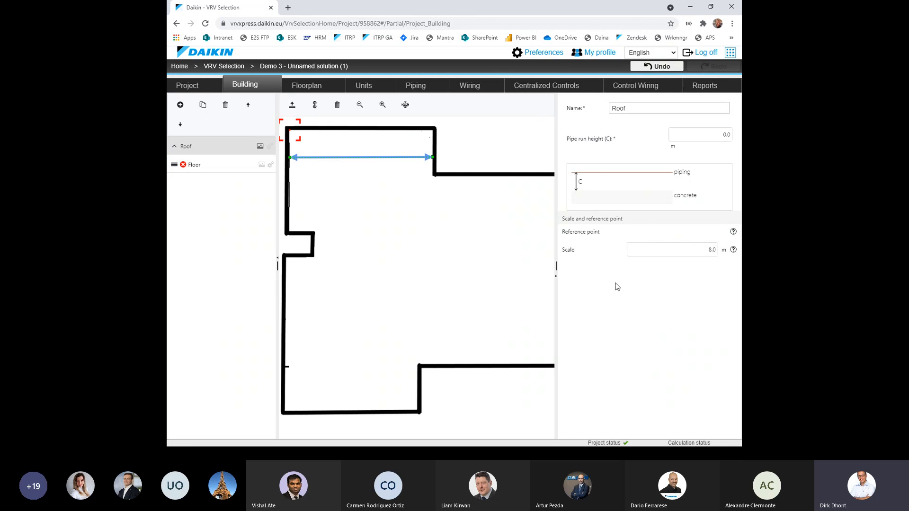
# Step: Rename the Floor level as "Ground Floor"
pyautogui.click(207, 169)
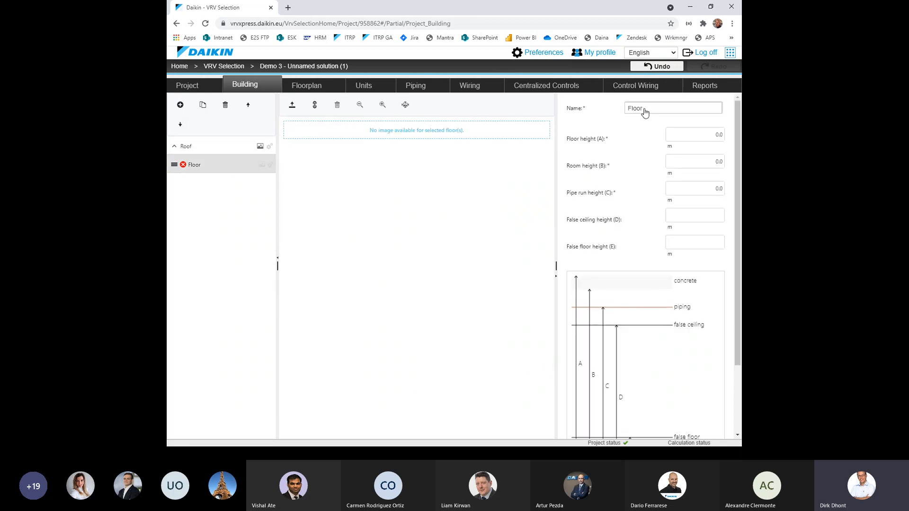
pyautogui.moveTo(672, 109); pyautogui.dragTo(576, 110)
pyautogui.write('Ground Floor')
# Step: Set the ground floor heights: floor 4 m, room 3.7 m, pipe run 3.3 m, false ceiling 3.0 m and false floor 0 m
pyautogui.click(706, 140)
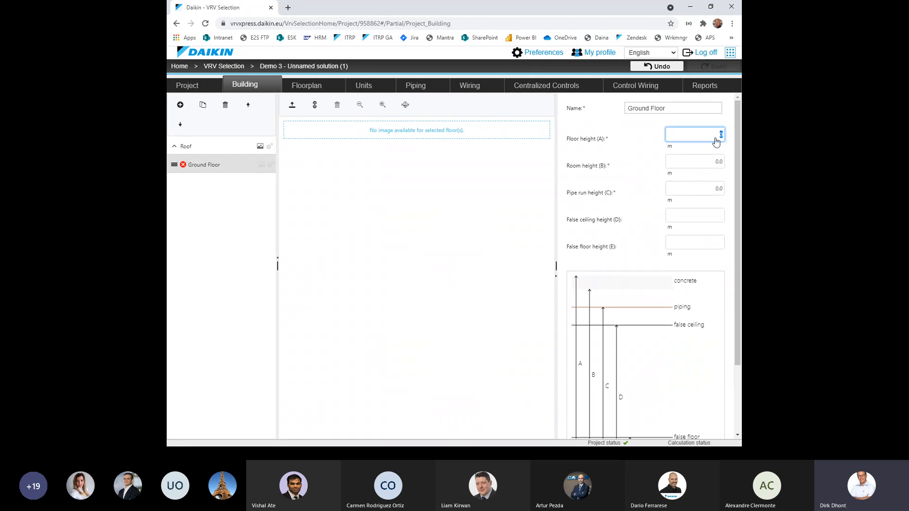
pyautogui.write('4')
pyautogui.click(709, 164)
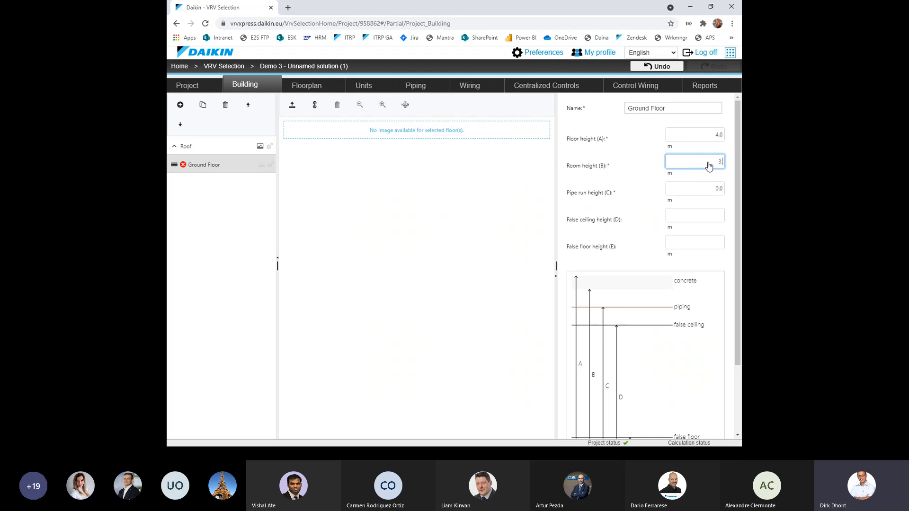
pyautogui.click(712, 193)
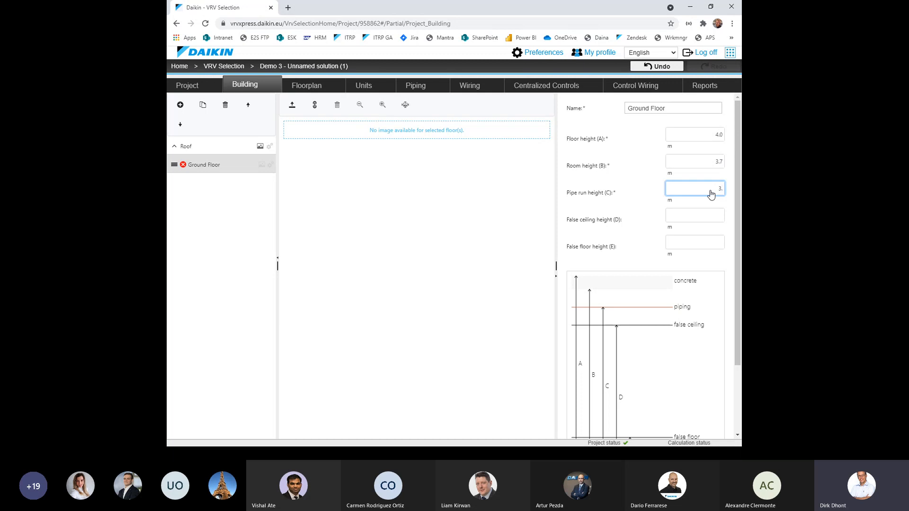
pyautogui.click(715, 220)
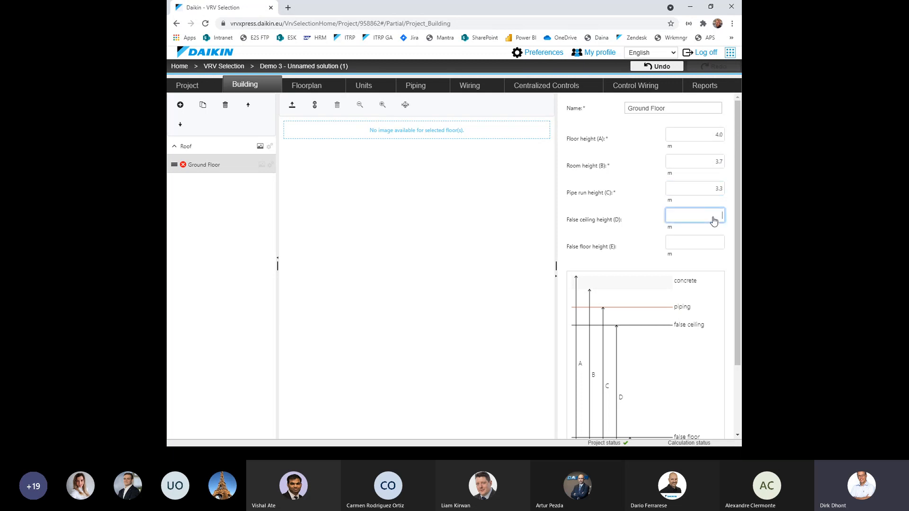
pyautogui.write('3.0')
pyautogui.click(717, 250)
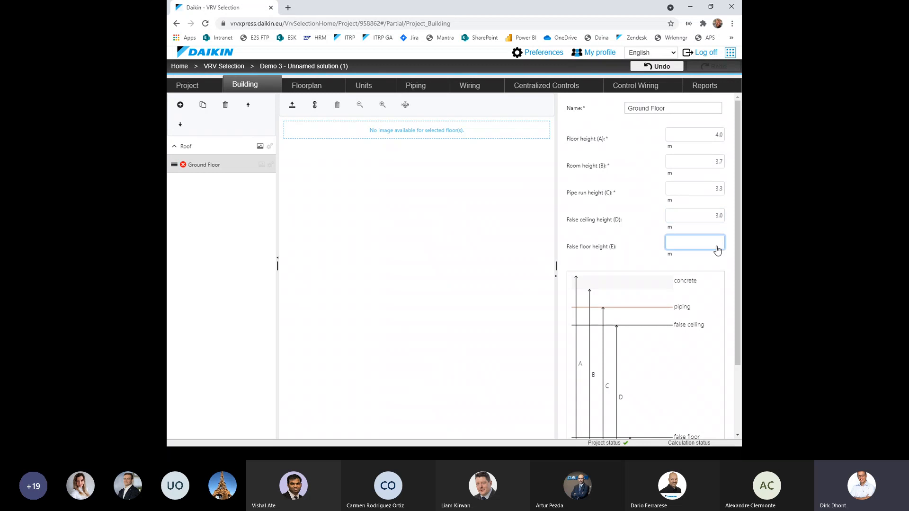
pyautogui.click(621, 240)
pyautogui.scroll(-2, 604, 235)
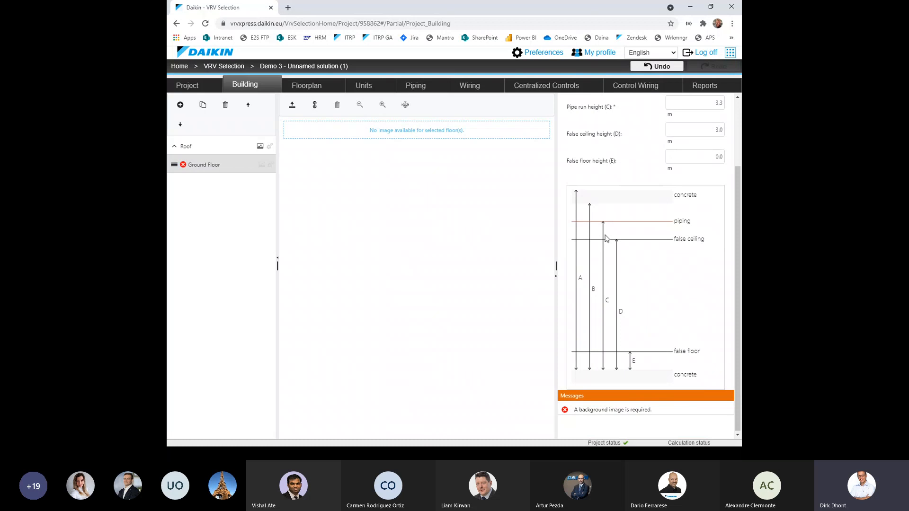
# Step: Load floor.png as the background image of the Ground Floor level
pyautogui.click(292, 105)
pyautogui.click(381, 76)
pyautogui.click(487, 309)
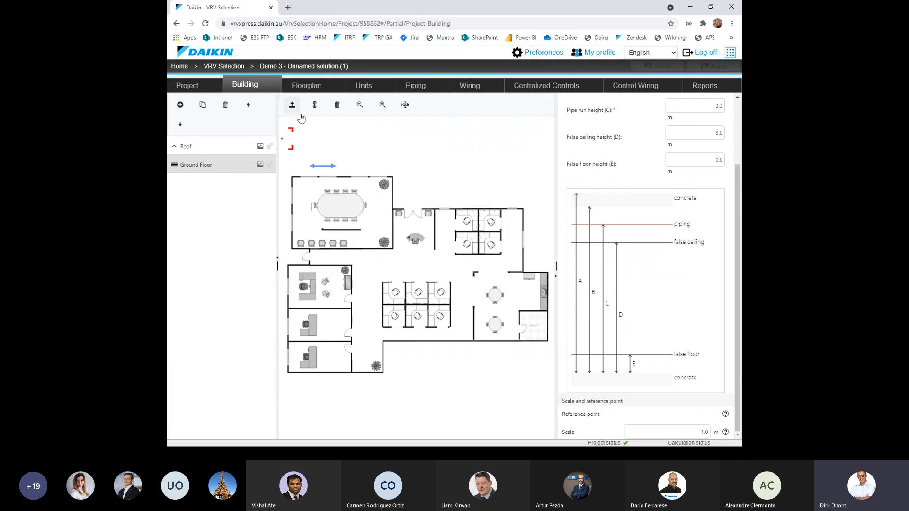
# Step: Place the ground floor's reference point on the inner upper-left corner of the meeting room
pyautogui.moveTo(283, 138)
pyautogui.mouseDown()
pyautogui.moveTo(298, 181)
pyautogui.moveTo(390, 227)
pyautogui.moveTo(445, 280)
pyautogui.mouseUp()
pyautogui.scroll(5, 305, 186)
pyautogui.scroll(3, 305, 190)
pyautogui.scroll(3, 381, 232)
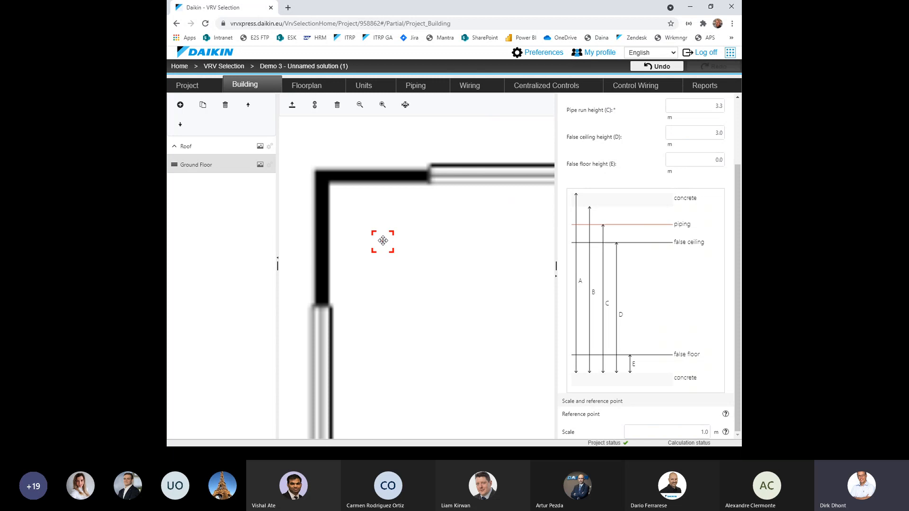
pyautogui.moveTo(382, 241); pyautogui.dragTo(331, 185)
pyautogui.scroll(3, 347, 197)
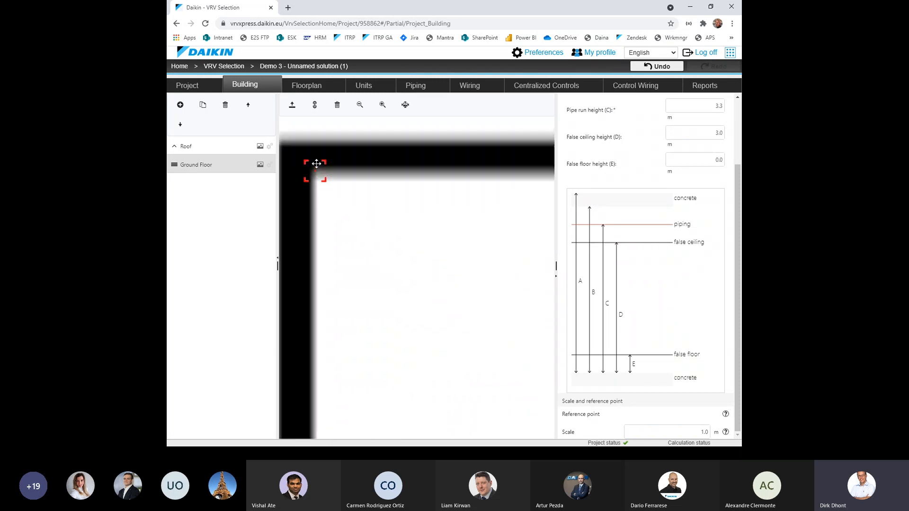
pyautogui.scroll(-3, 388, 211)
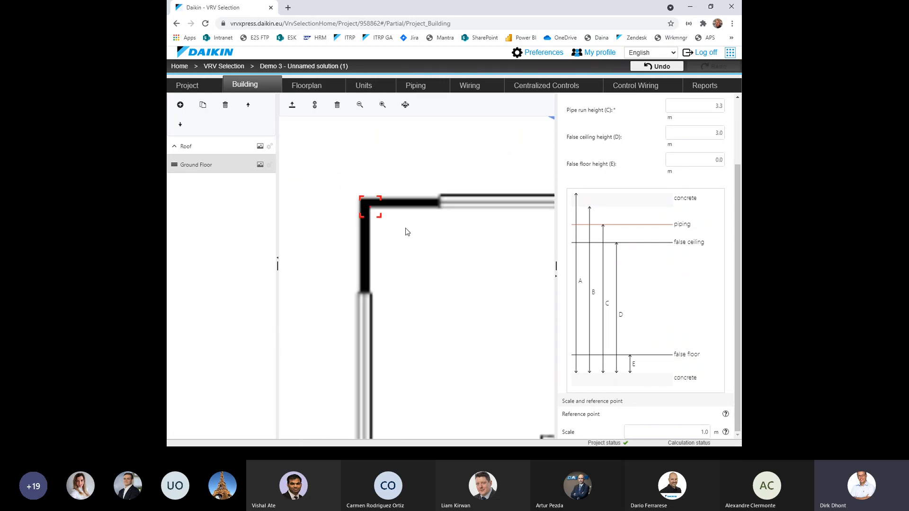
pyautogui.scroll(-3, 406, 232)
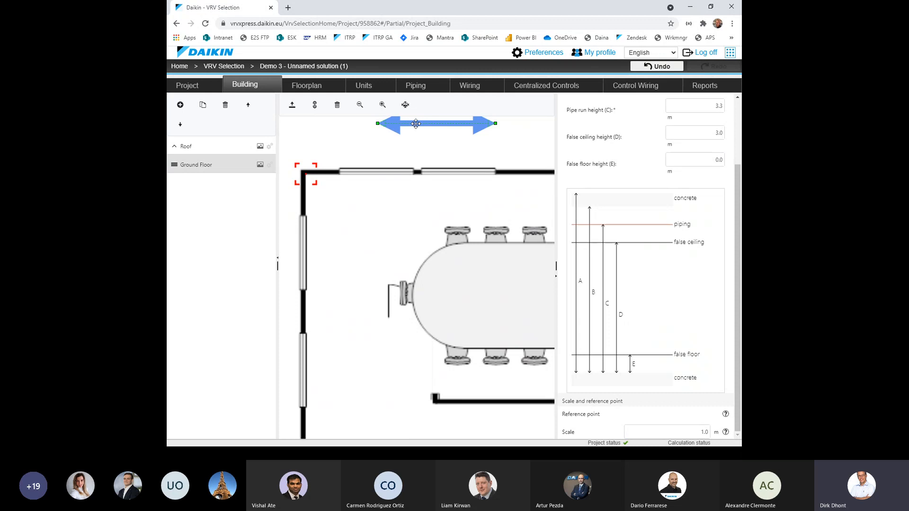
# Step: Align the ground floor's scale arrow across the meeting room, spanning from the inner left wall to the inner right wall
pyautogui.moveTo(416, 123); pyautogui.dragTo(342, 188)
pyautogui.scroll(-3, 422, 205)
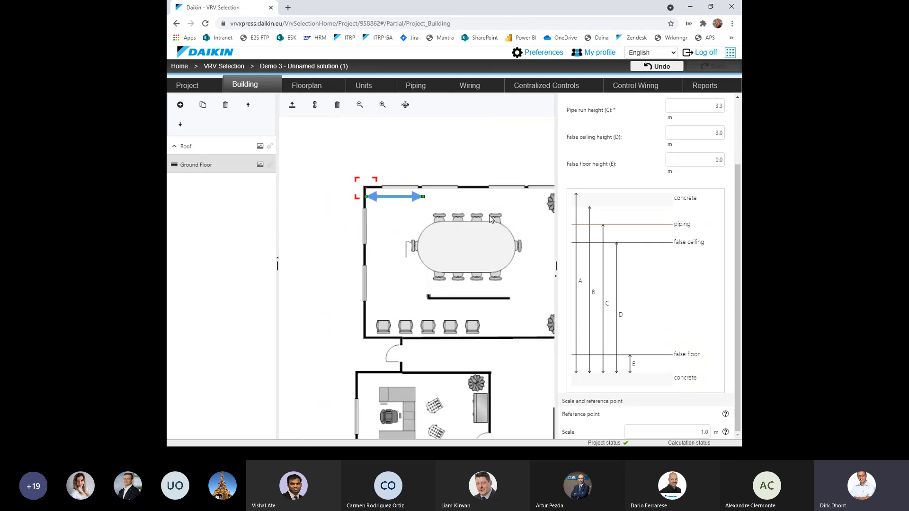
pyautogui.moveTo(508, 207); pyautogui.dragTo(451, 204)
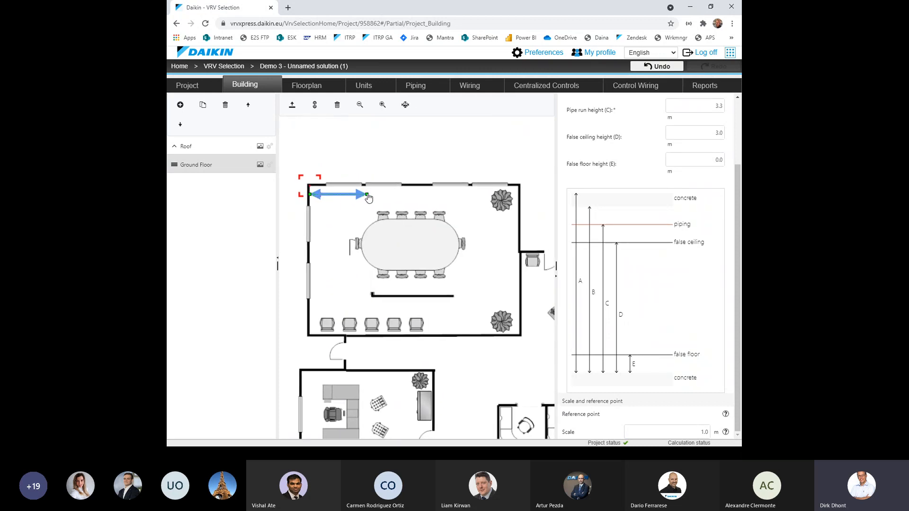
pyautogui.moveTo(367, 195); pyautogui.dragTo(517, 194)
pyautogui.scroll(6, 518, 203)
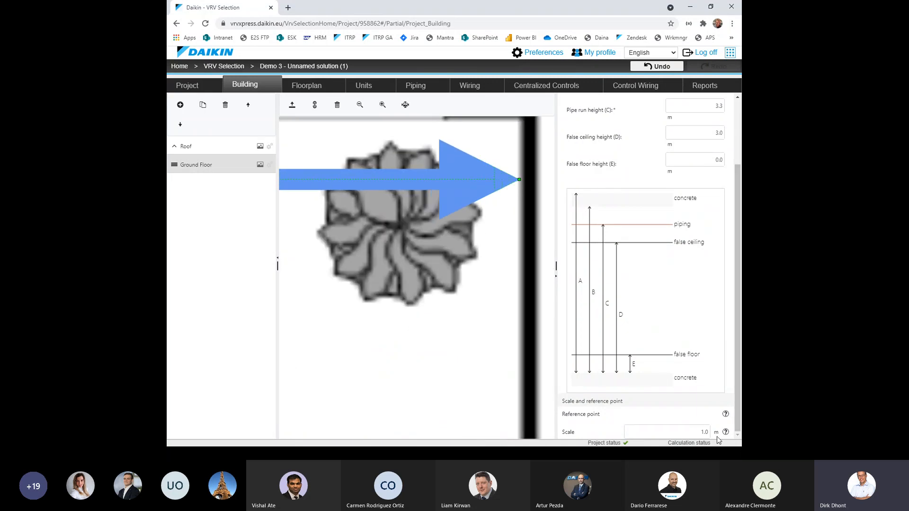
# Step: Set the ground floor's scale length to 8.0 m
pyautogui.click(702, 435)
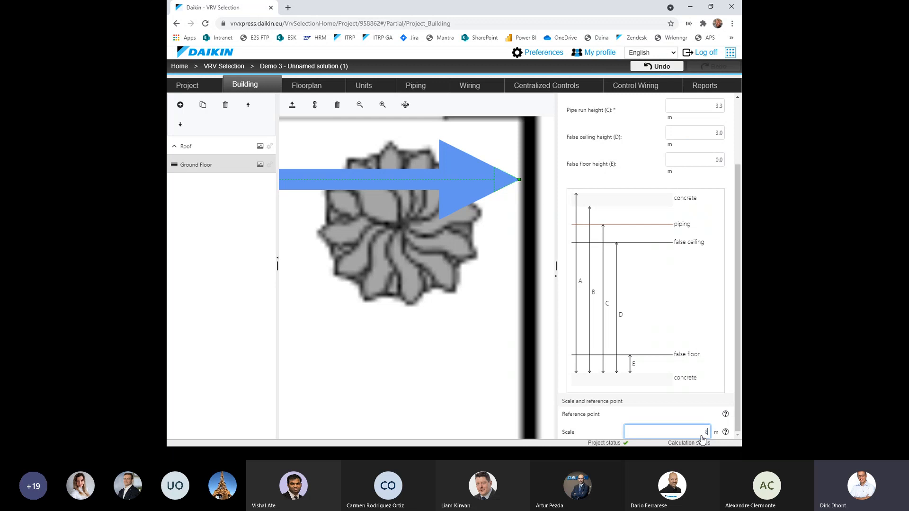
pyautogui.click(689, 420)
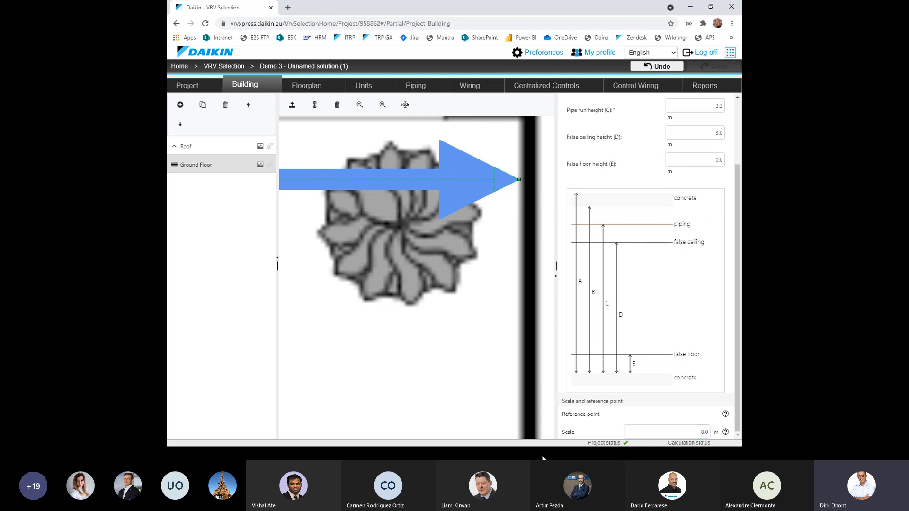
pyautogui.scroll(-14, 375, 223)
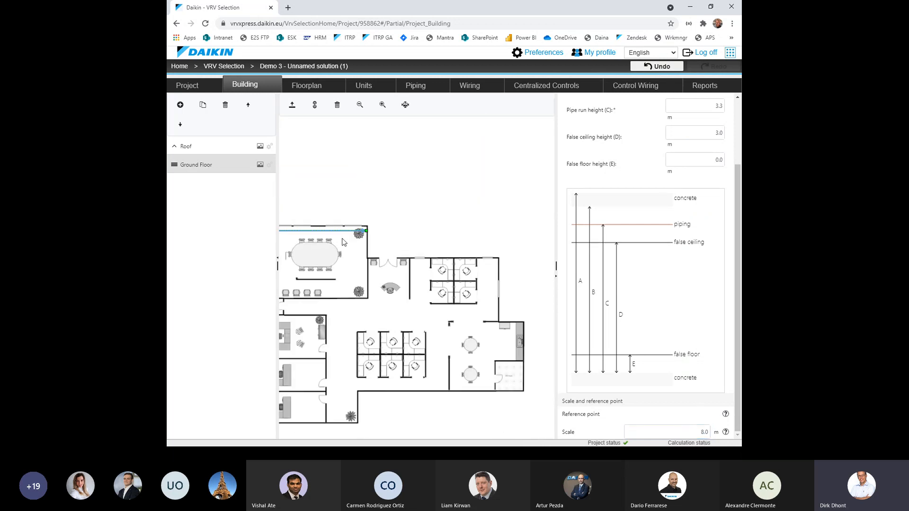
pyautogui.scroll(-4, 360, 179)
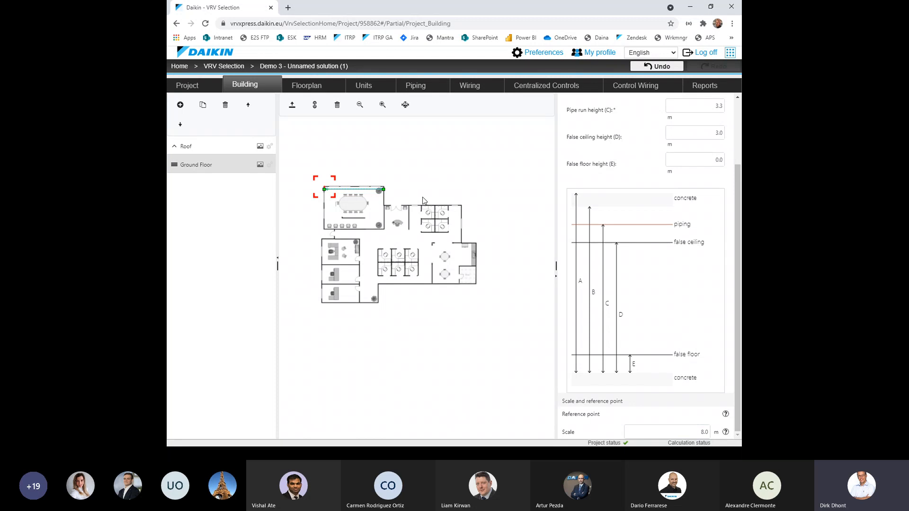
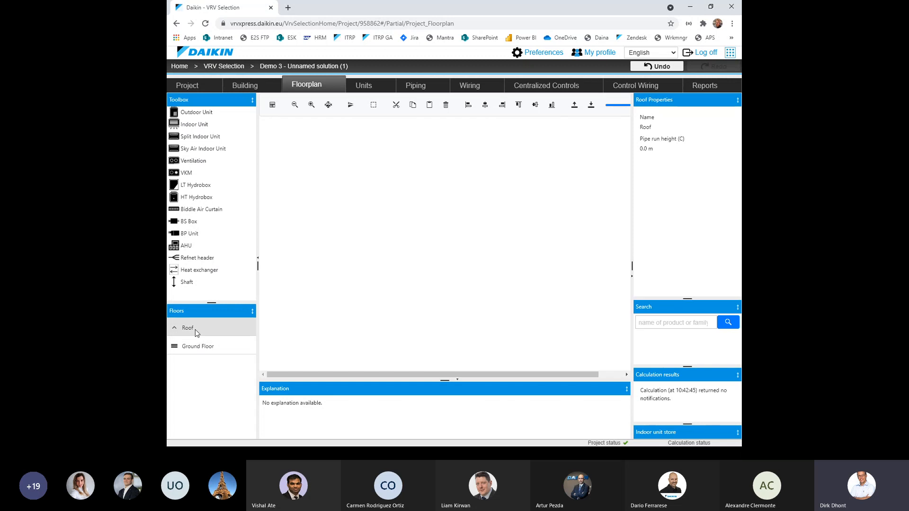
# Step: Place an outdoor unit on the roof plan as an R410A air cooled heat pump, series RXYQ-U (VRV IV Non Continuous Heating)
pyautogui.moveTo(200, 112); pyautogui.dragTo(429, 223)
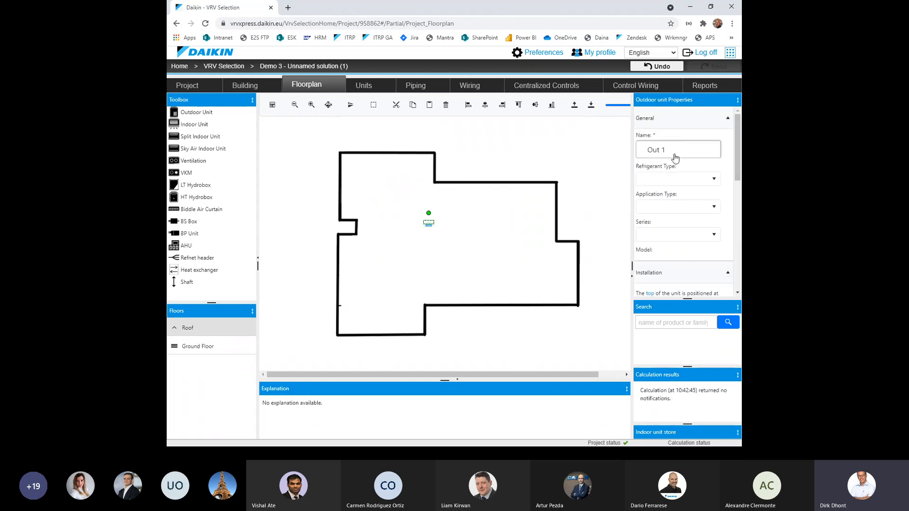
pyautogui.click(683, 180)
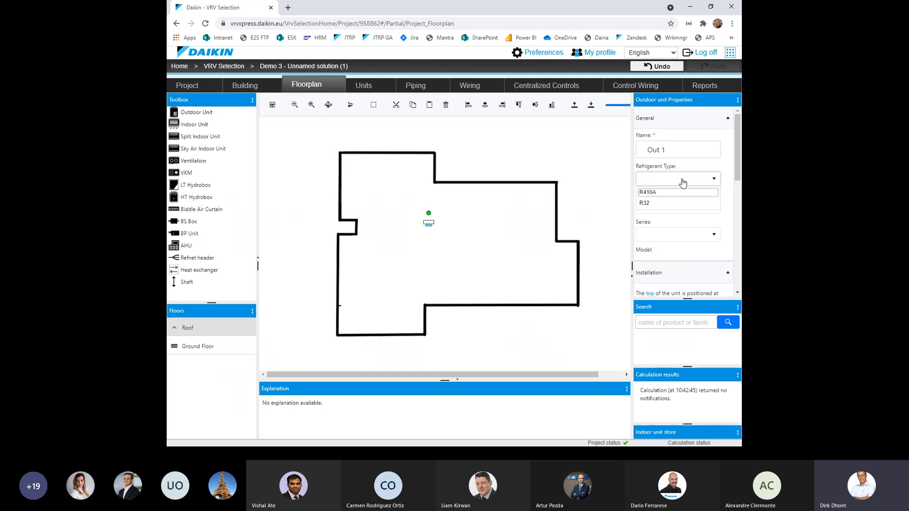
pyautogui.click(662, 193)
pyautogui.click(659, 208)
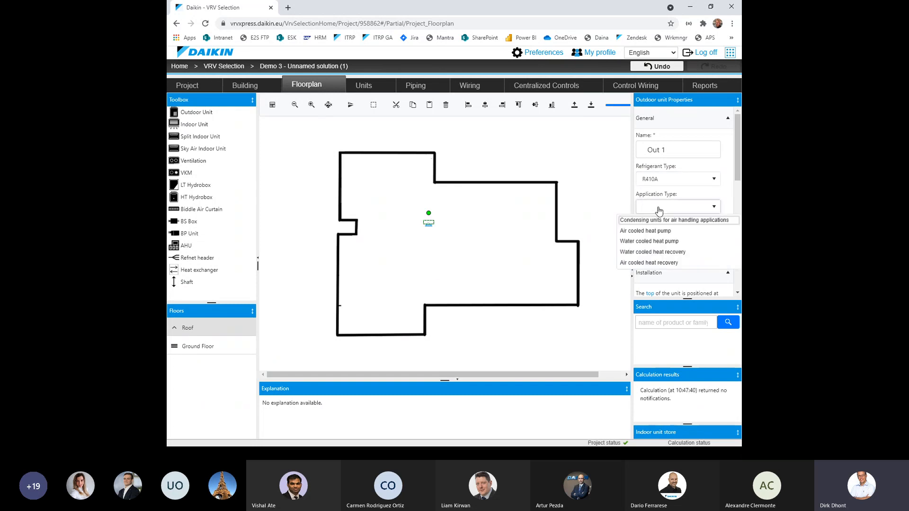
pyautogui.click(644, 231)
pyautogui.click(656, 239)
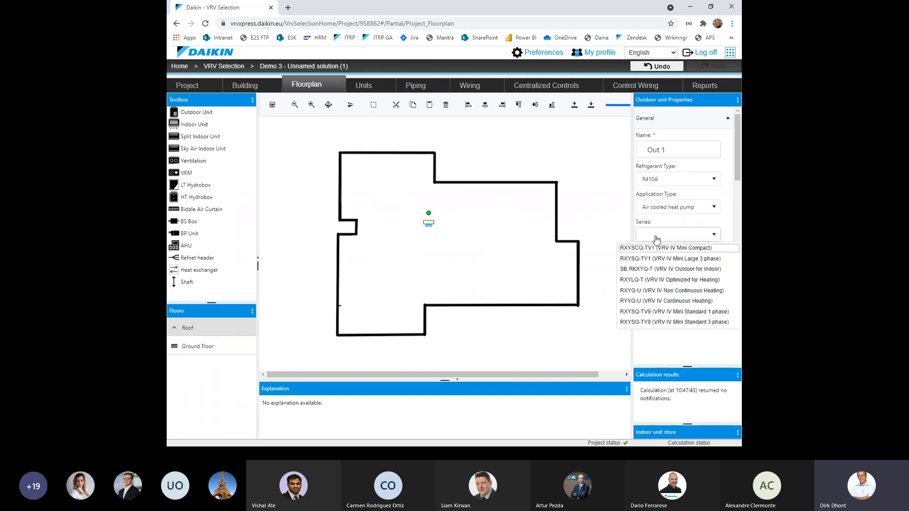
pyautogui.click(636, 292)
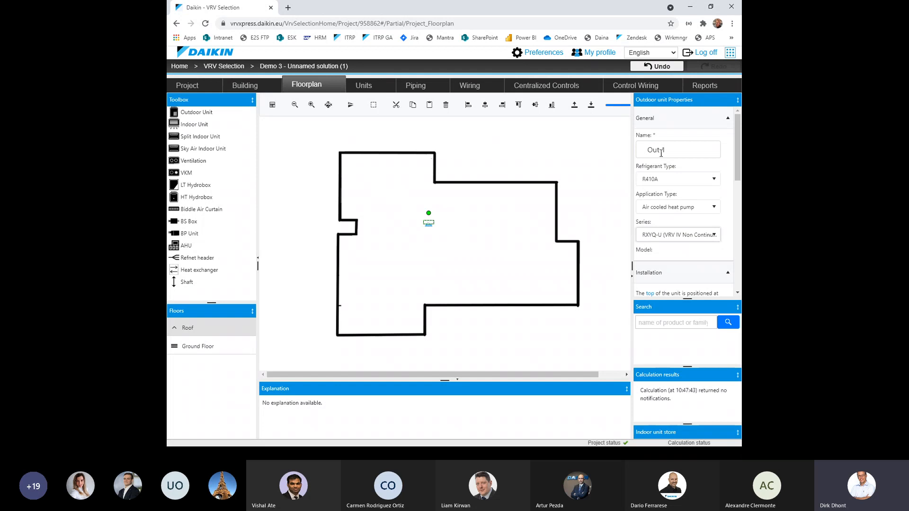
pyautogui.moveTo(632, 143); pyautogui.dragTo(610, 145)
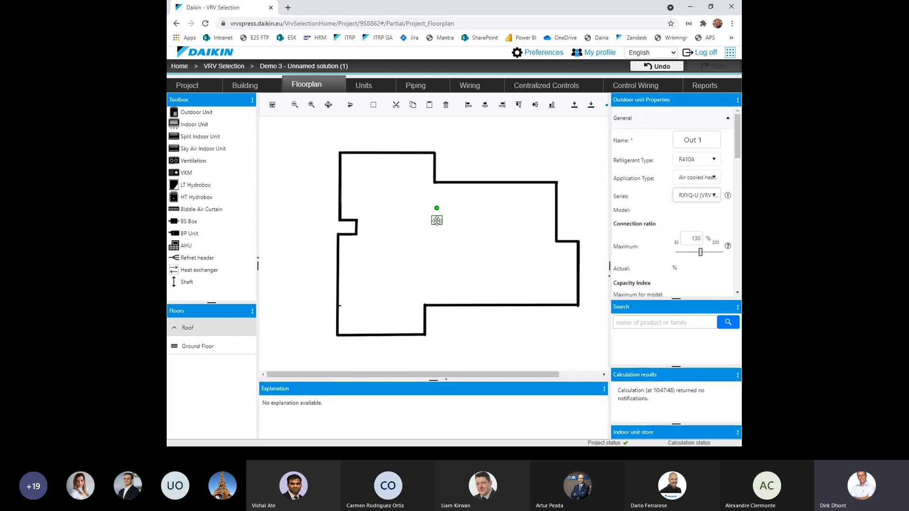
pyautogui.scroll(5, 436, 222)
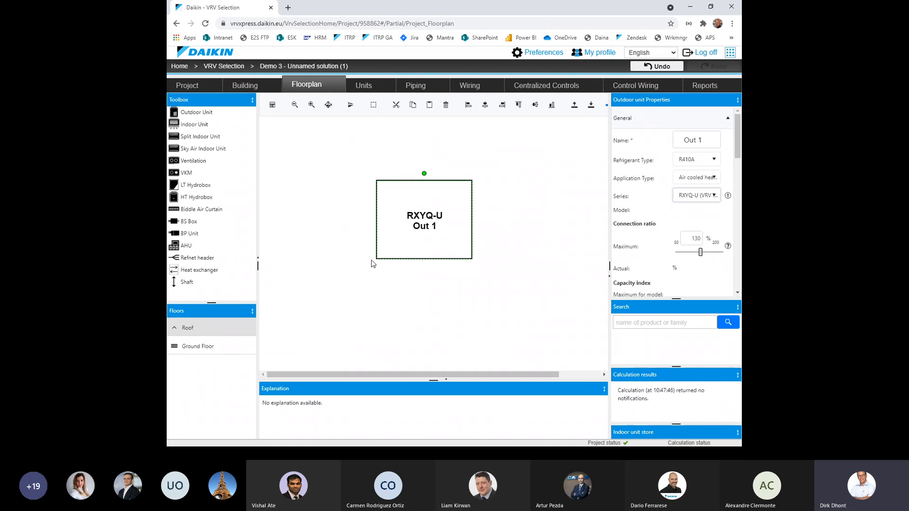
pyautogui.moveTo(424, 173)
pyautogui.mouseDown()
pyautogui.moveTo(461, 193)
pyautogui.moveTo(413, 166)
pyautogui.moveTo(396, 214)
pyautogui.moveTo(385, 169)
pyautogui.moveTo(425, 170)
pyautogui.mouseUp()
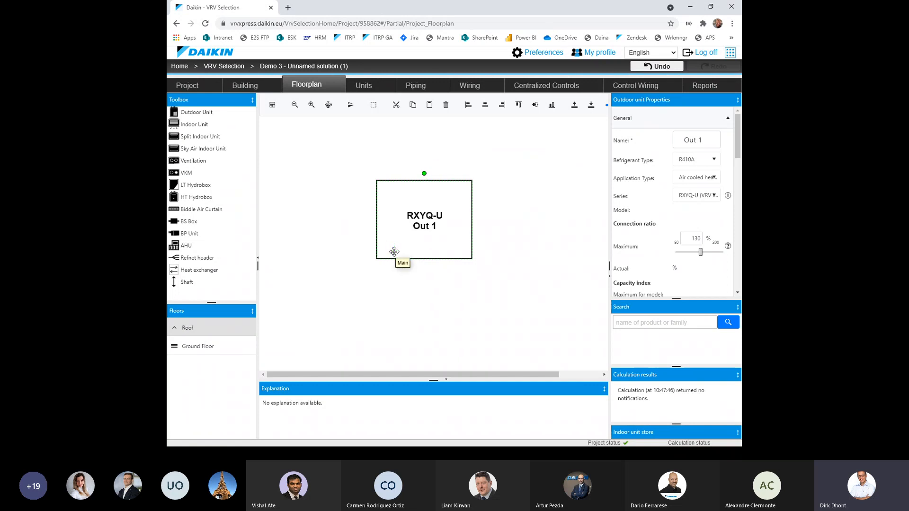
pyautogui.scroll(-5, 531, 226)
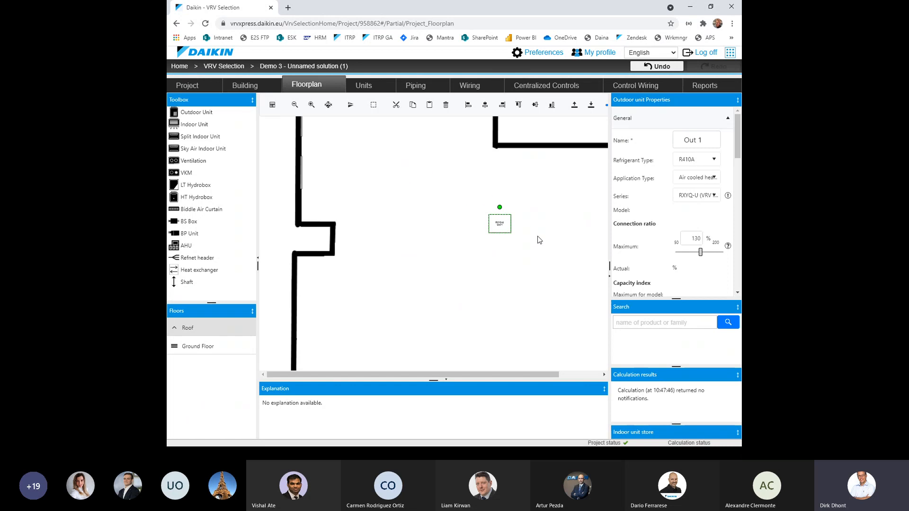
pyautogui.moveTo(545, 248); pyautogui.dragTo(418, 204)
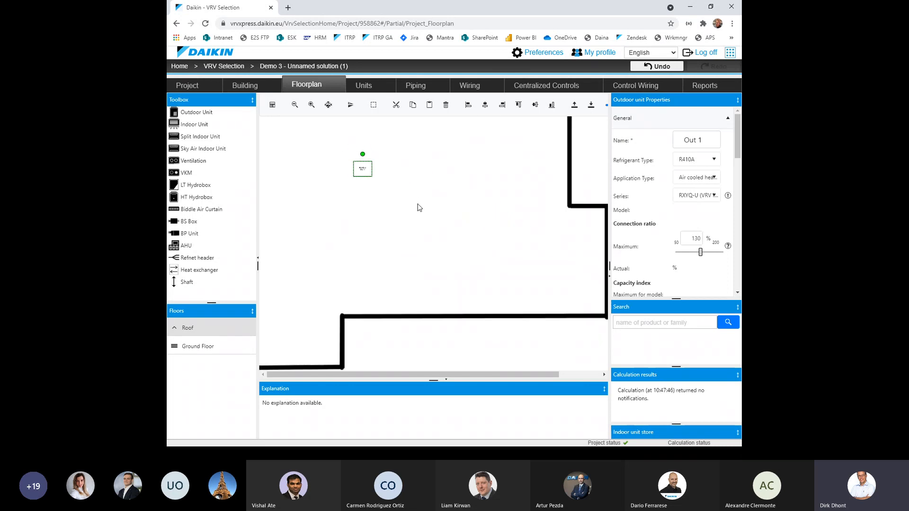
# Step: Add an indoor unit at the Ground Floor's meeting room table and set its family to FXFQ-B Round Flow cassette
pyautogui.click(200, 347)
pyautogui.moveTo(190, 125); pyautogui.dragTo(387, 182)
pyautogui.scroll(6, 389, 178)
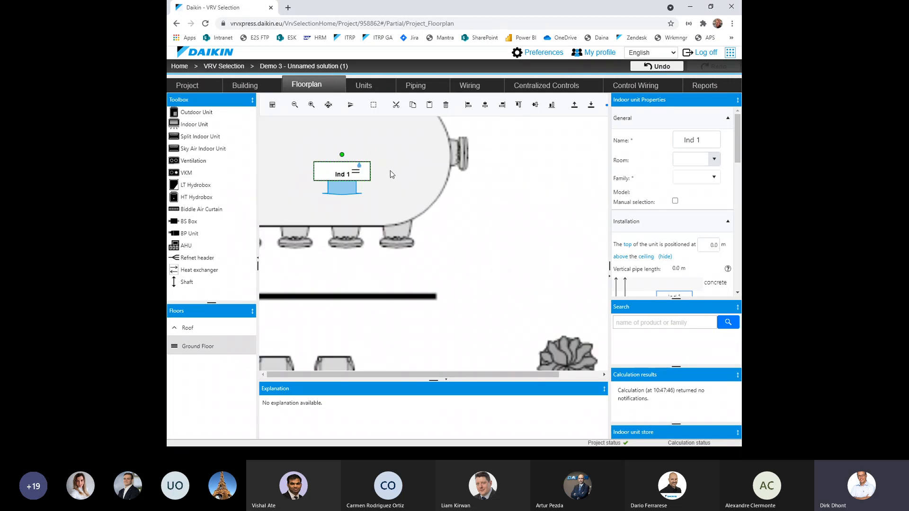
pyautogui.click(696, 177)
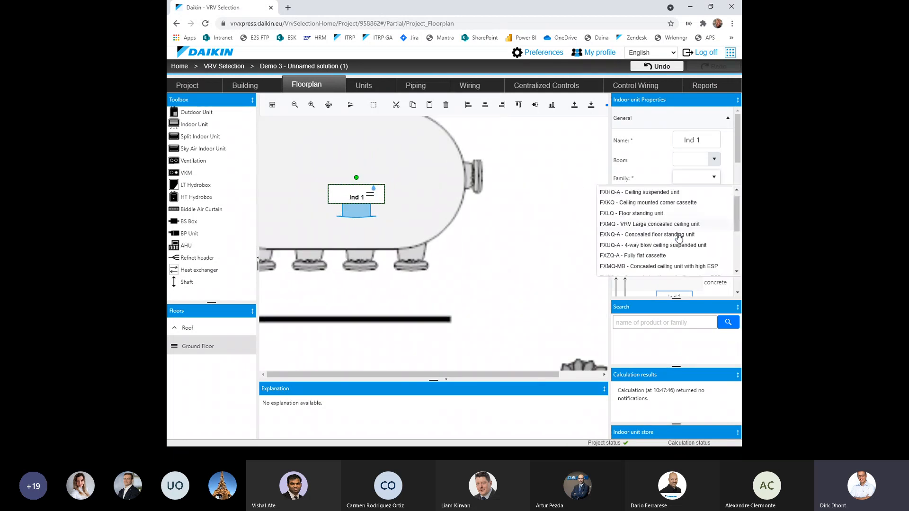
pyautogui.scroll(-3, 672, 228)
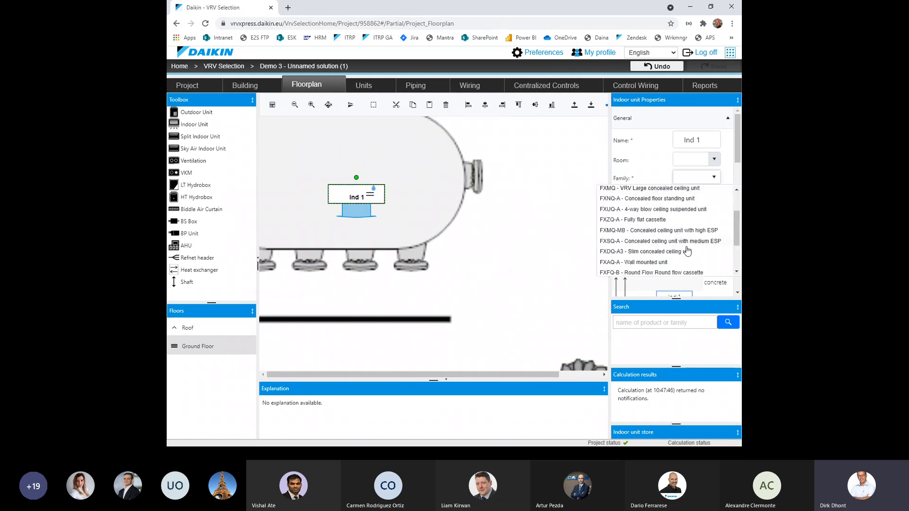
pyautogui.click(682, 273)
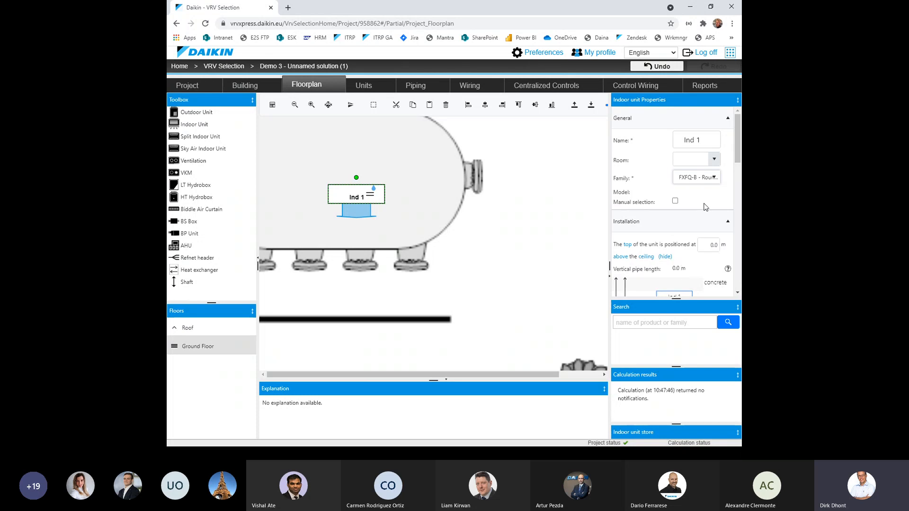
# Step: Manually assign model FXFQ63B to the meeting room's indoor unit and centre the unit over the table
pyautogui.click(675, 202)
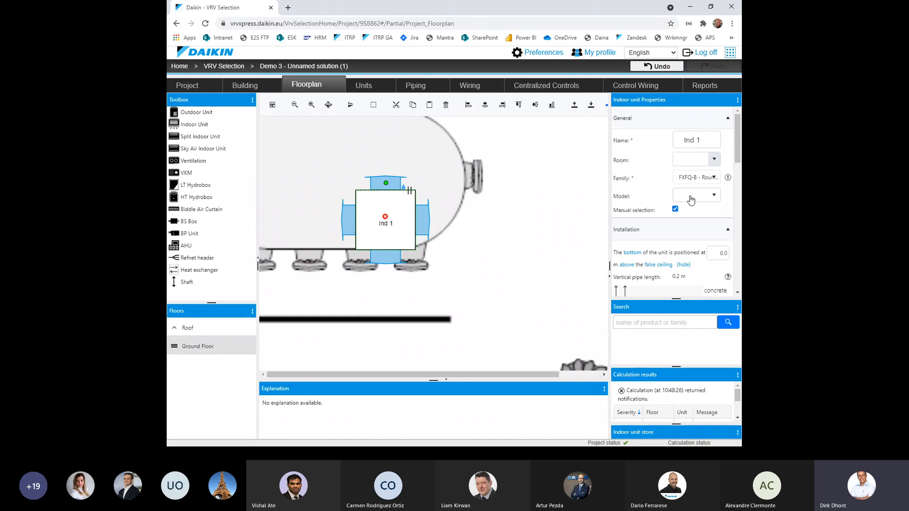
pyautogui.click(714, 195)
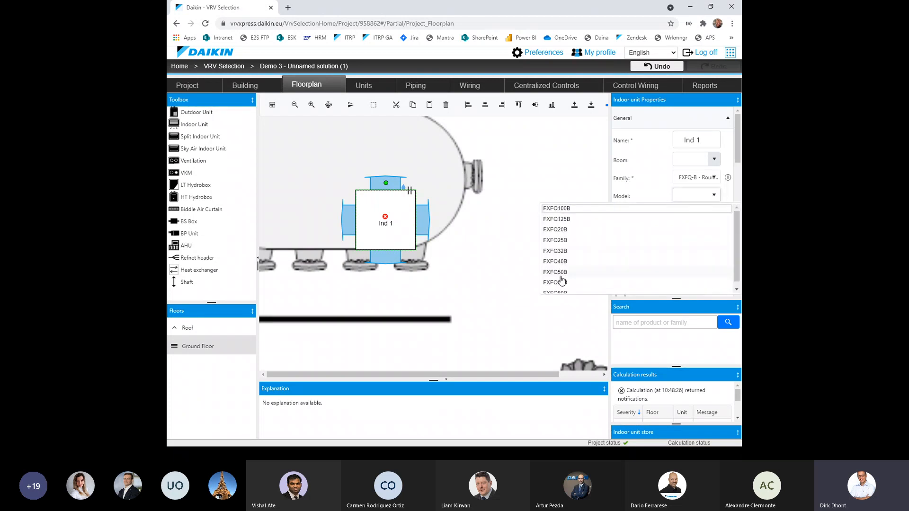
pyautogui.click(559, 283)
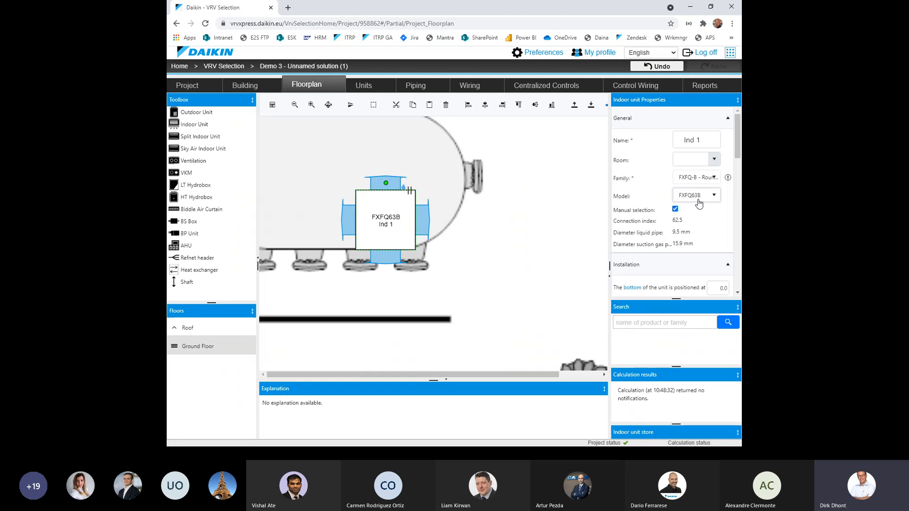
pyautogui.scroll(-3, 467, 205)
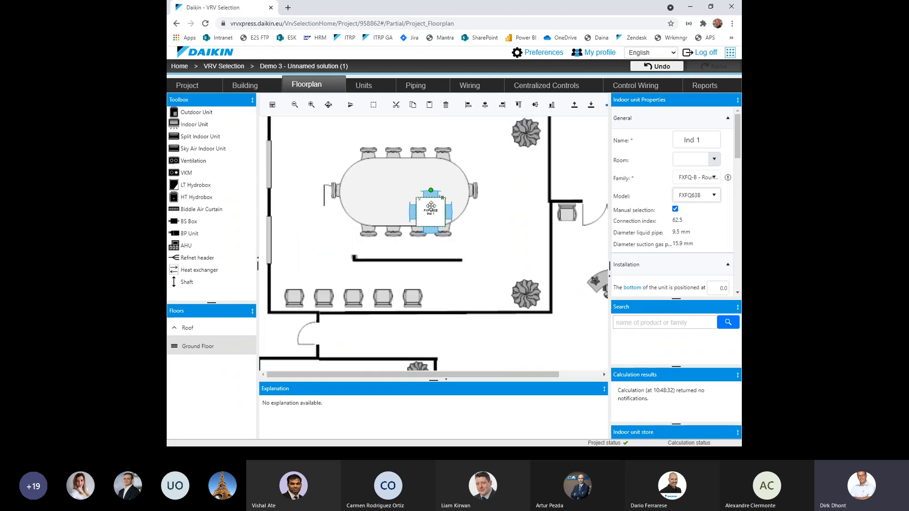
pyautogui.moveTo(431, 207); pyautogui.dragTo(408, 187)
# Step: Examine the pipe and drain connection symbols on the meeting room's cassette unit
pyautogui.scroll(4, 444, 195)
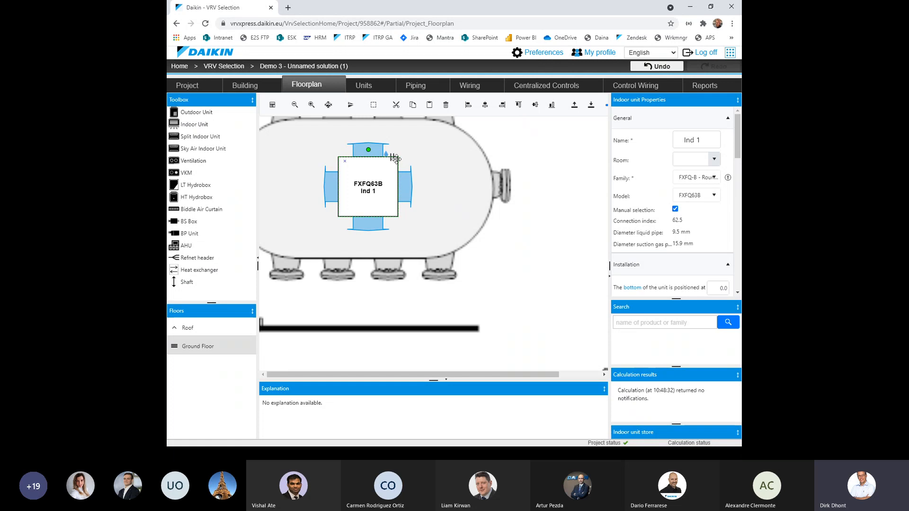
pyautogui.scroll(2, 395, 159)
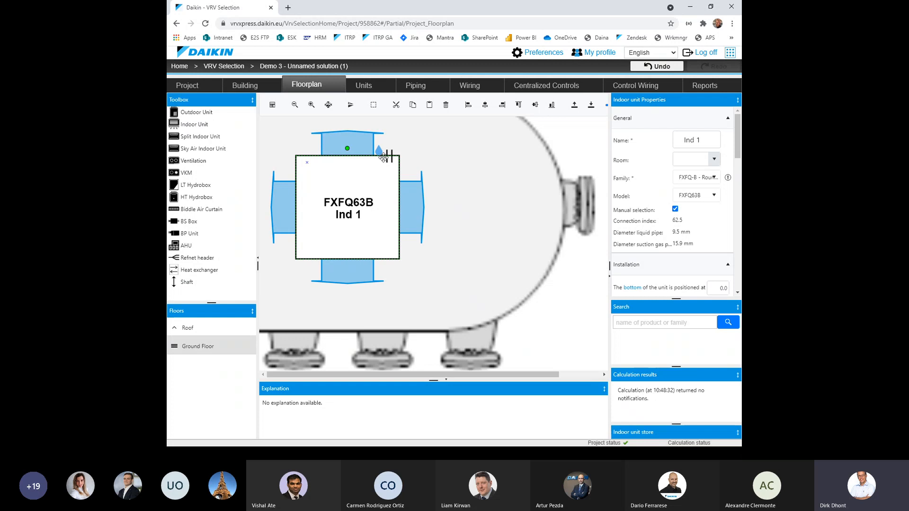
pyautogui.scroll(-2, 383, 157)
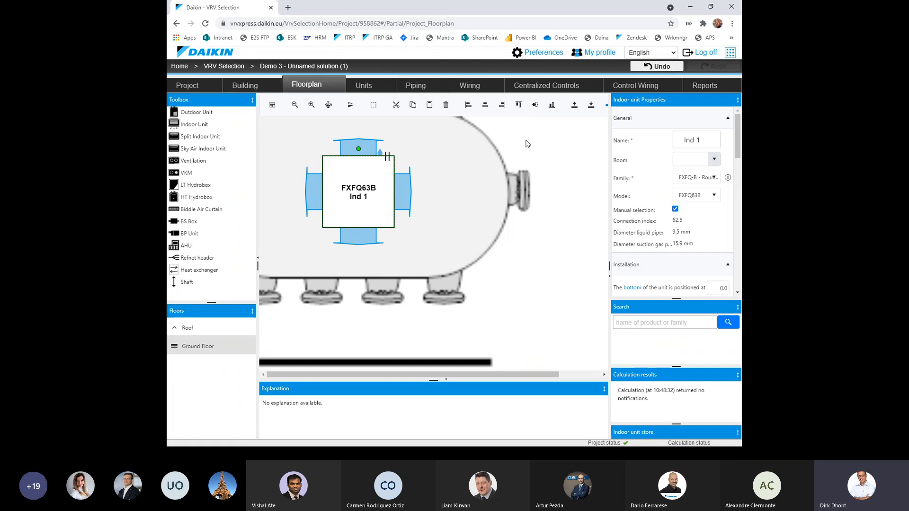
pyautogui.scroll(-1, 527, 143)
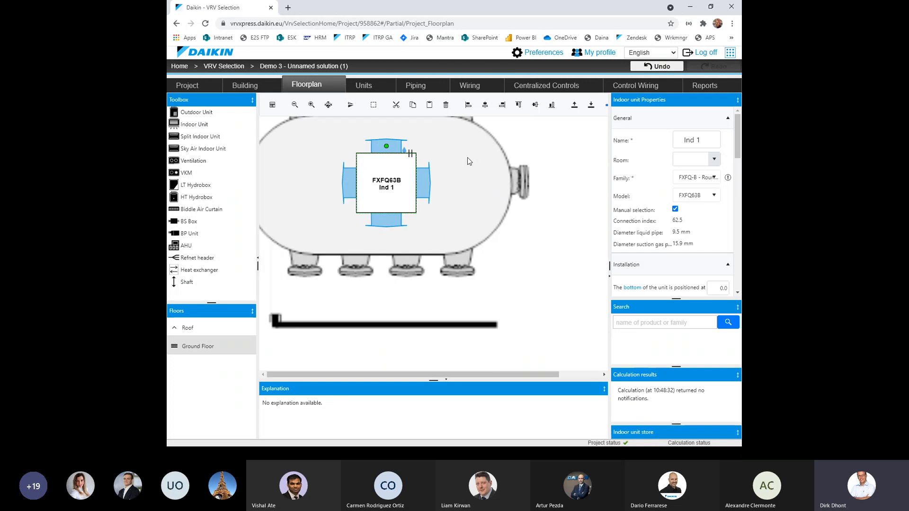
pyautogui.scroll(2, 408, 154)
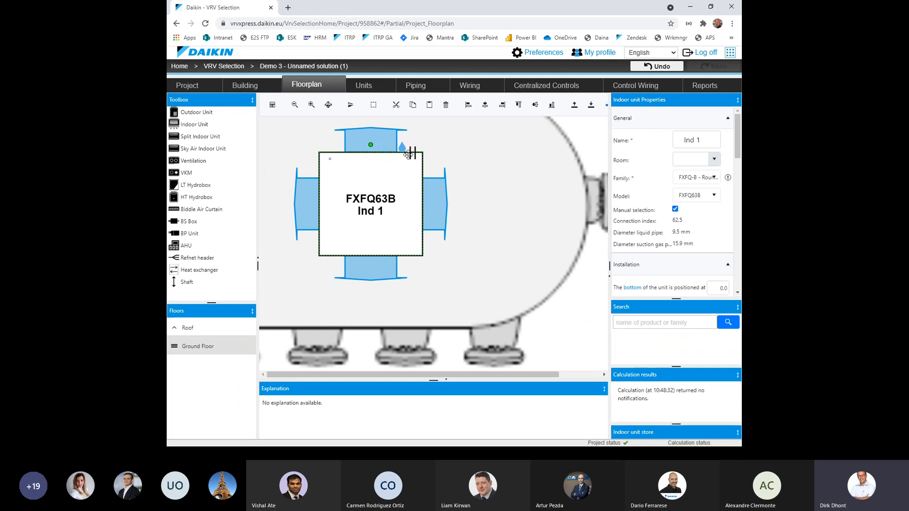
pyautogui.scroll(-1, 405, 186)
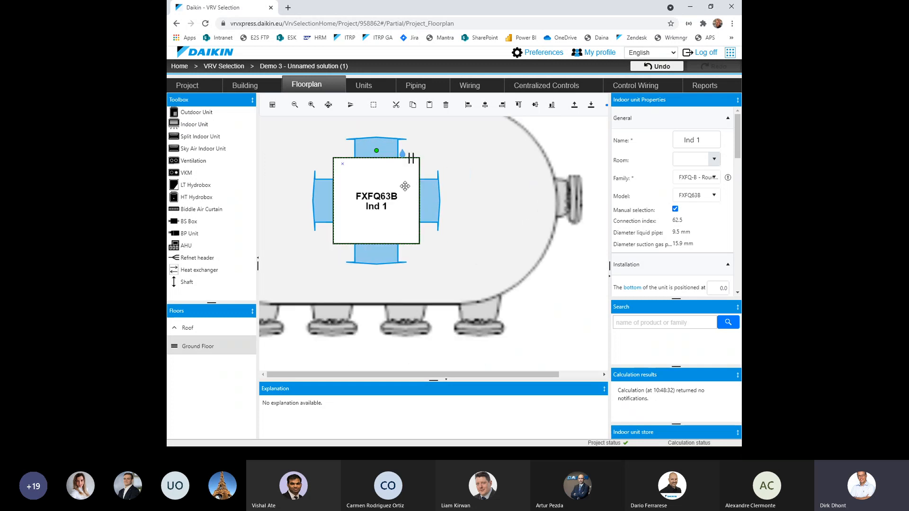
# Step: Duplicate the FXFQ63B cassette and place the copy at the desk in the office directly below the meeting room
pyautogui.scroll(-2, 404, 186)
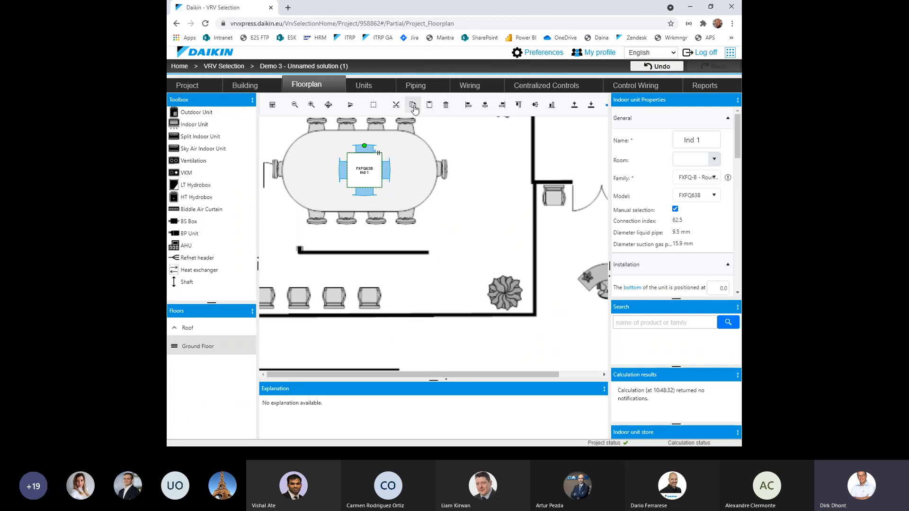
pyautogui.click(429, 105)
pyautogui.moveTo(378, 168); pyautogui.dragTo(351, 314)
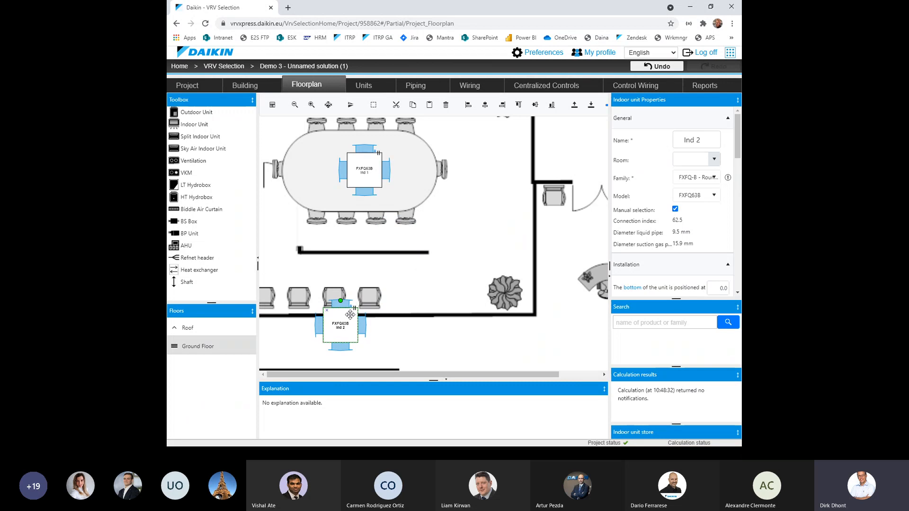
pyautogui.scroll(-4, 350, 315)
pyautogui.moveTo(425, 319); pyautogui.dragTo(446, 216)
pyautogui.moveTo(370, 217); pyautogui.dragTo(346, 272)
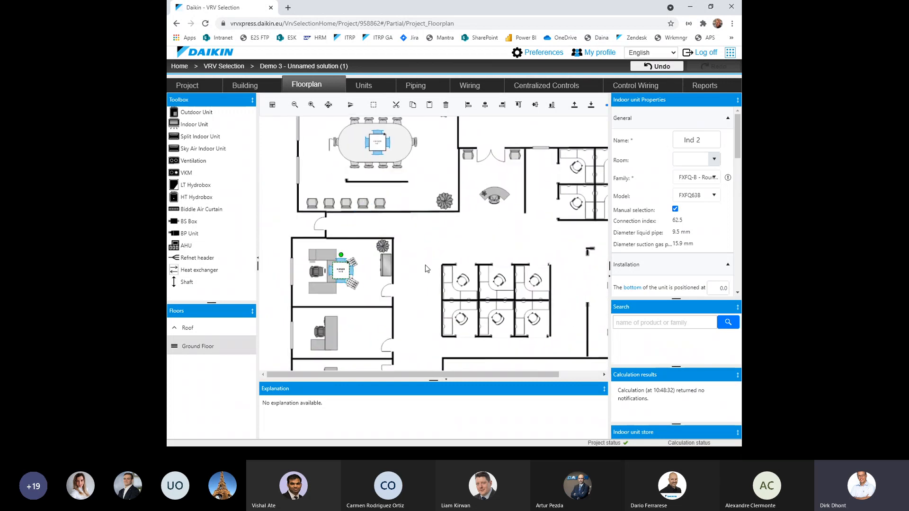
pyautogui.hotkey('ctrl', 'v')
pyautogui.moveTo(341, 270); pyautogui.dragTo(343, 333)
pyautogui.click(446, 105)
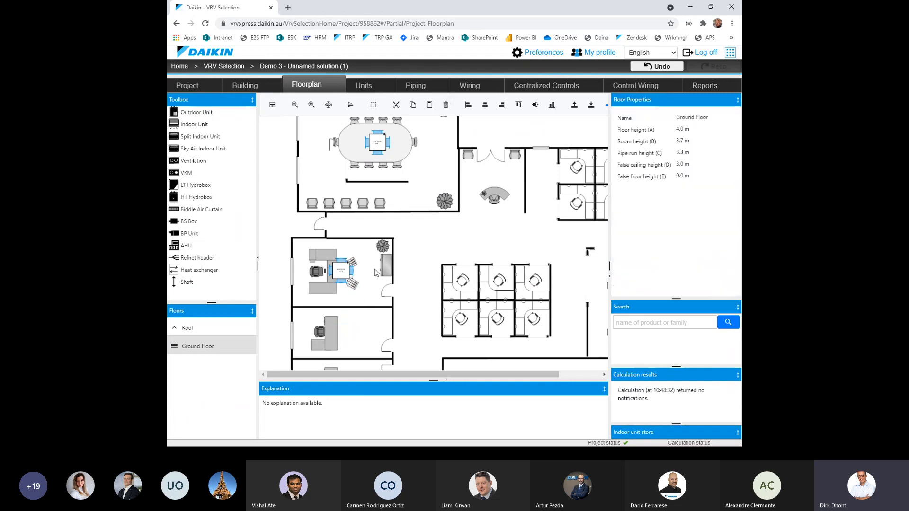
# Step: Rotate the meeting room's cassette unit by 180 degrees over the table
pyautogui.click(343, 272)
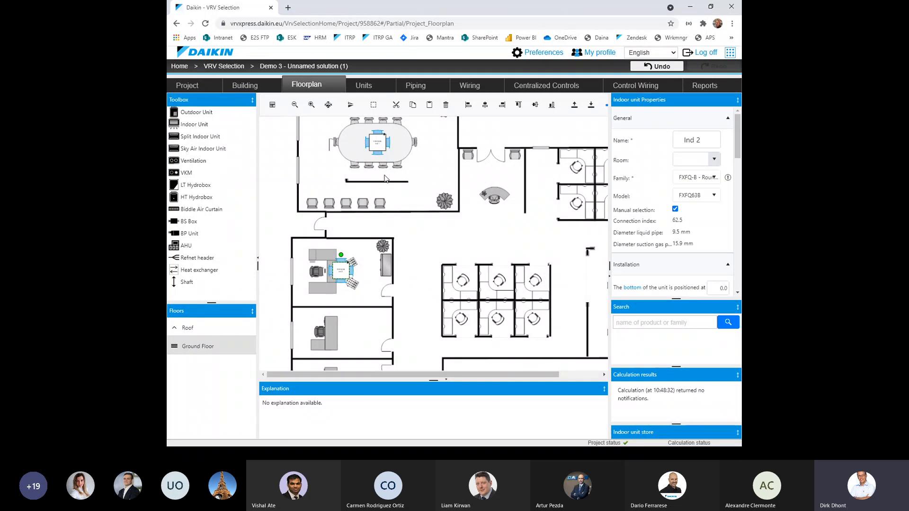
pyautogui.scroll(4, 385, 176)
pyautogui.click(379, 200)
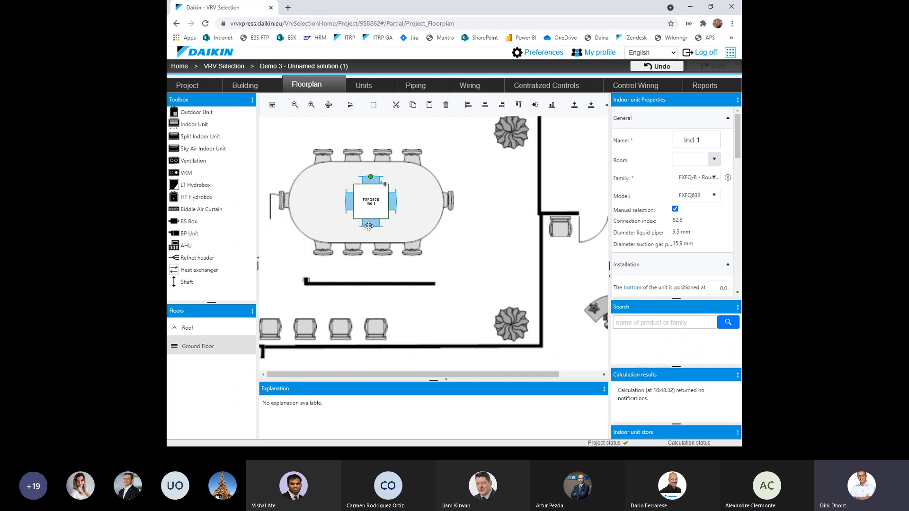
pyautogui.moveTo(369, 226); pyautogui.dragTo(370, 226)
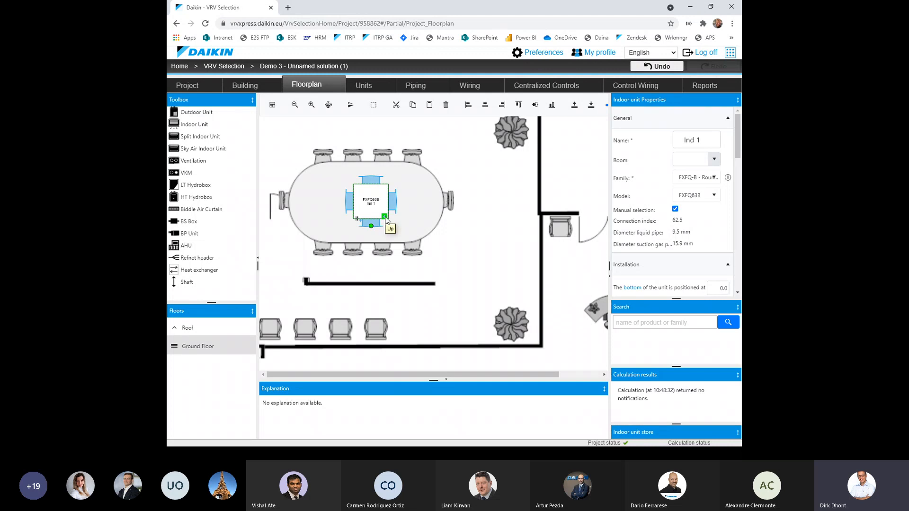
# Step: Rotate the cassette in the office directly below the meeting room 90 degrees clockwise
pyautogui.scroll(-3, 425, 245)
pyautogui.scroll(-3, 425, 246)
pyautogui.click(355, 261)
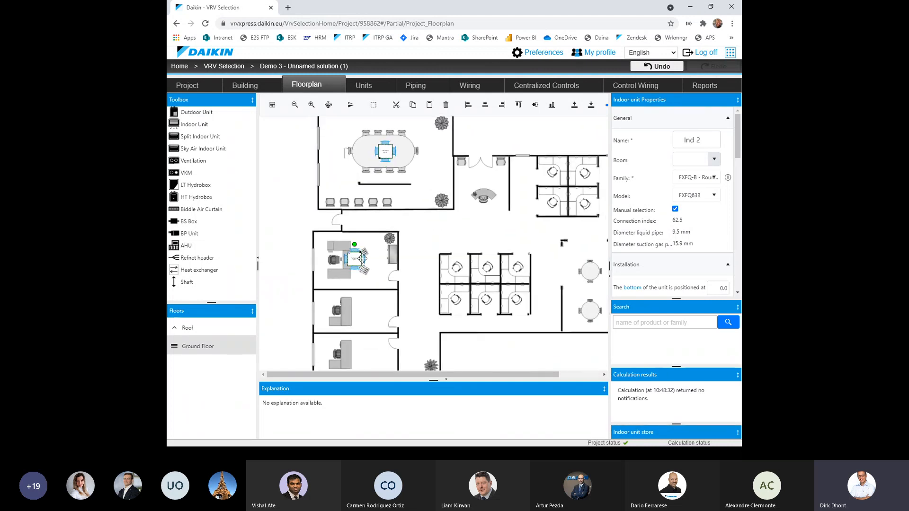
pyautogui.scroll(4, 345, 262)
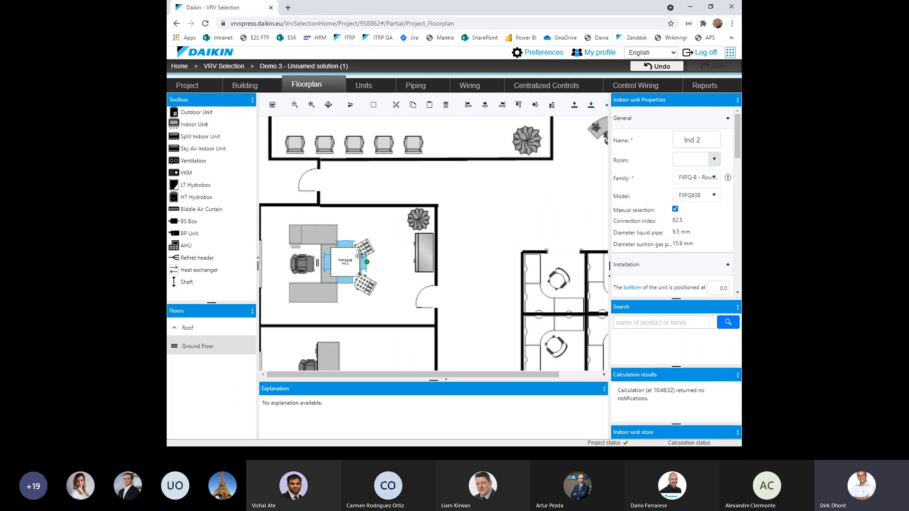
pyautogui.scroll(-2, 359, 256)
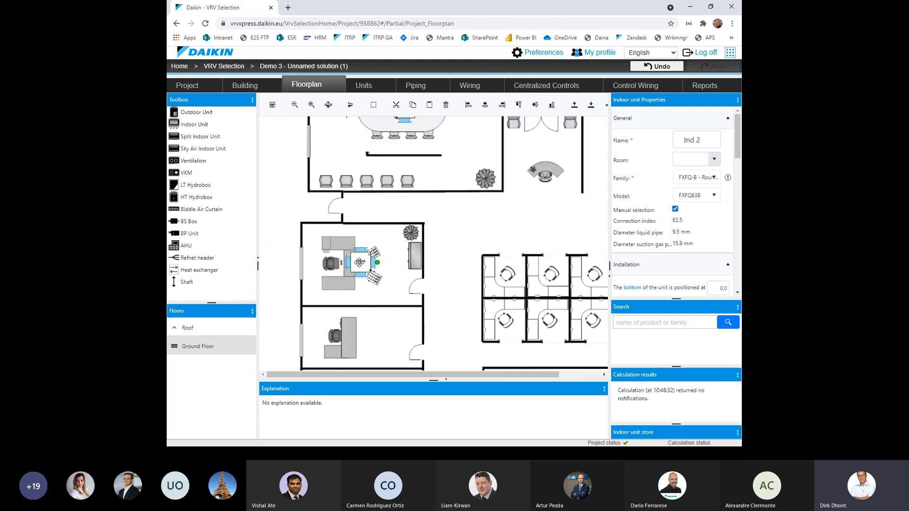
pyautogui.click(408, 279)
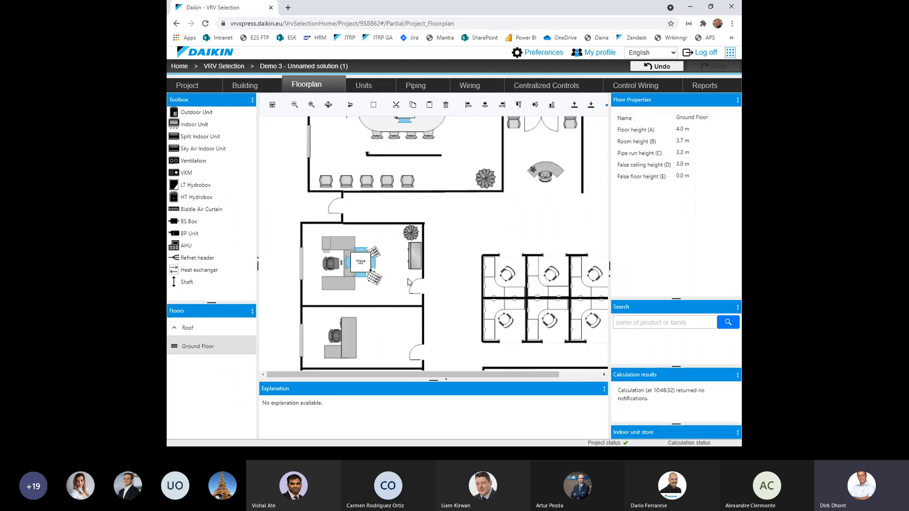
# Step: Paste copies of the FXFQ63B cassette beside the desks in the two remaining offices below
pyautogui.moveTo(408, 279); pyautogui.dragTo(403, 210)
pyautogui.scroll(-1, 403, 209)
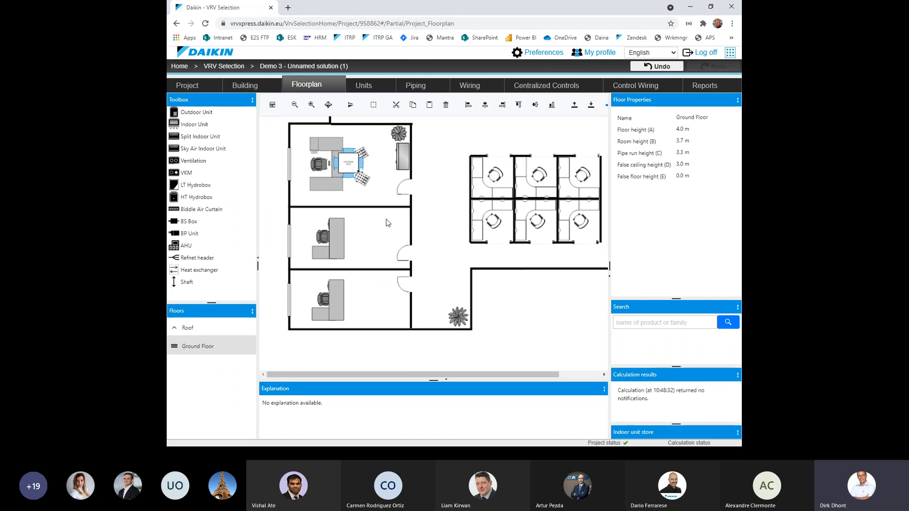
pyautogui.hotkey('ctrl', 'v')
pyautogui.moveTo(358, 243); pyautogui.dragTo(356, 238)
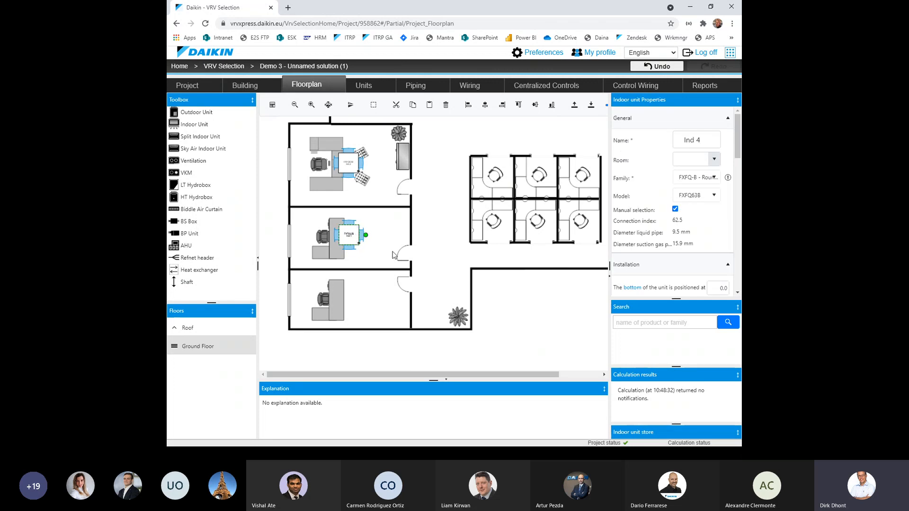
pyautogui.hotkey('ctrl', 'v')
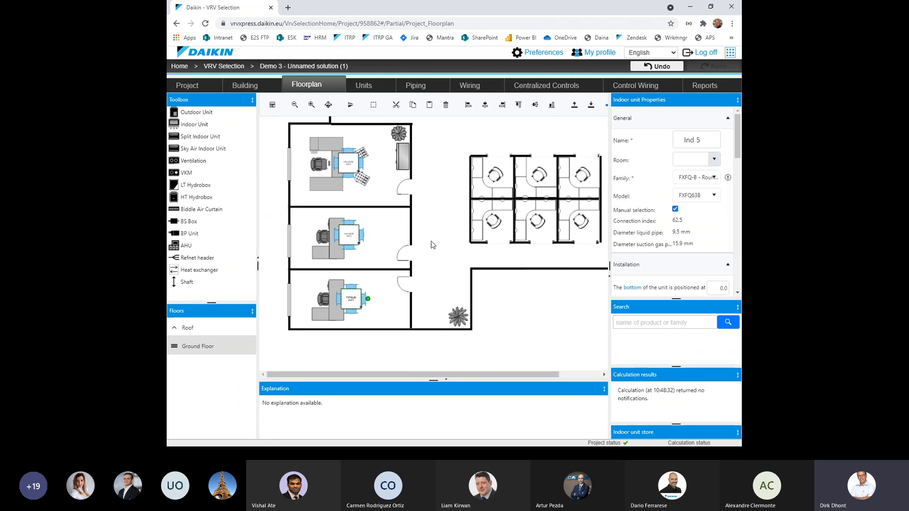
# Step: Add an indoor unit below the window between reception and the upper cubicles, and set its family to FXLQ Floor standing unit
pyautogui.scroll(-4, 432, 245)
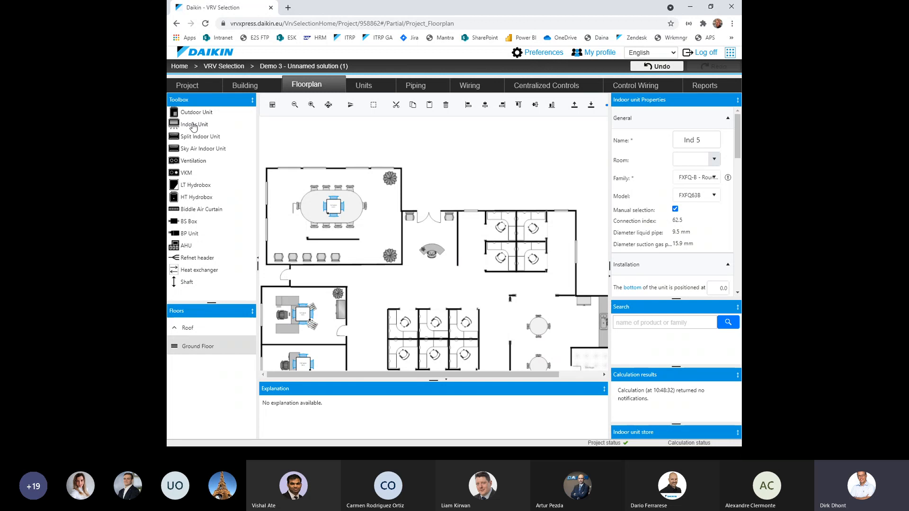
pyautogui.moveTo(193, 127); pyautogui.dragTo(467, 216)
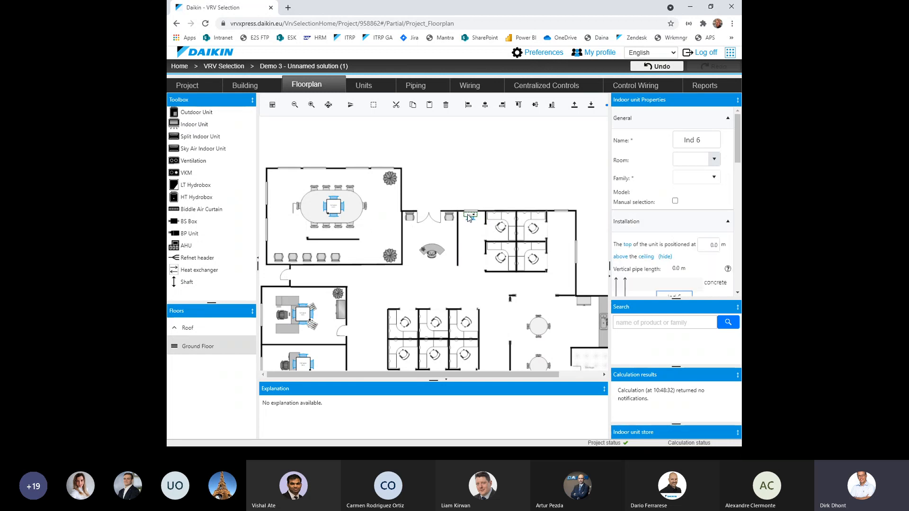
pyautogui.scroll(2, 553, 209)
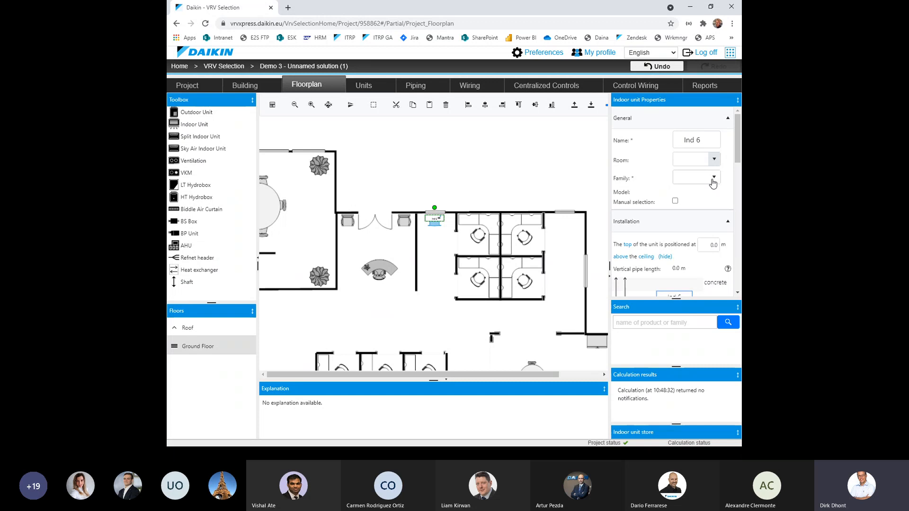
pyautogui.click(714, 178)
pyautogui.click(646, 222)
# Step: Manually assign model FXLQ50P to the floor standing unit and position it against the wall below the window
pyautogui.click(675, 201)
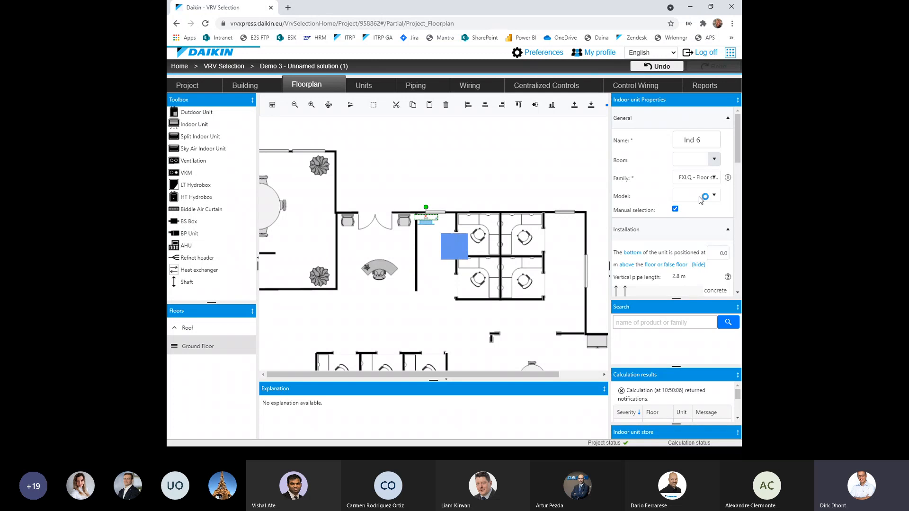
pyautogui.click(698, 198)
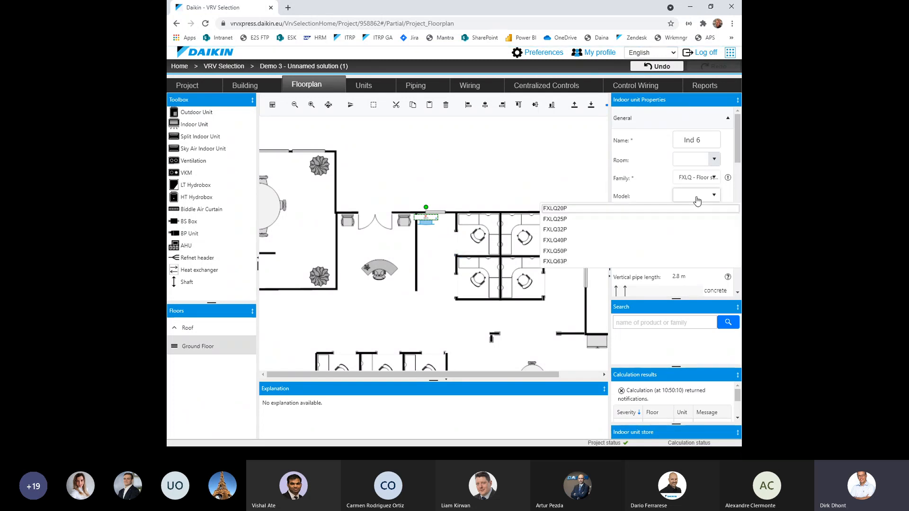
pyautogui.click(555, 251)
pyautogui.scroll(2, 433, 222)
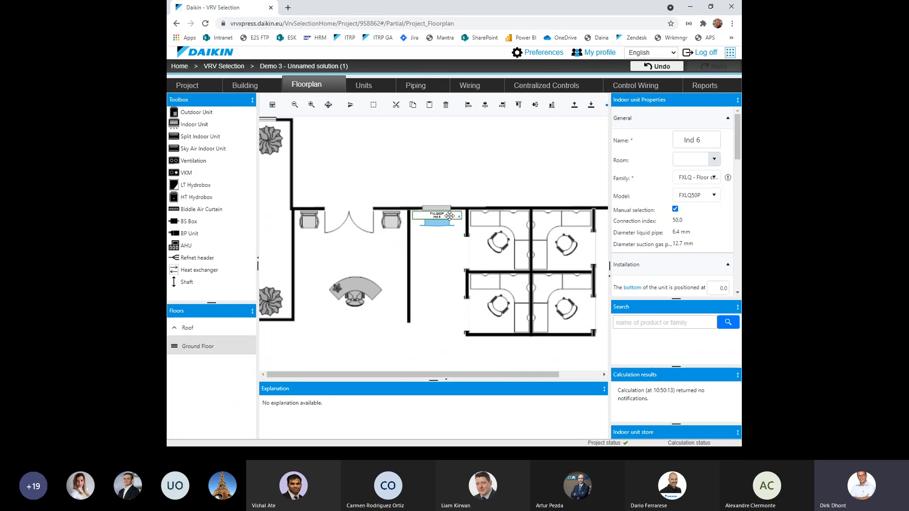
pyautogui.scroll(2, 444, 224)
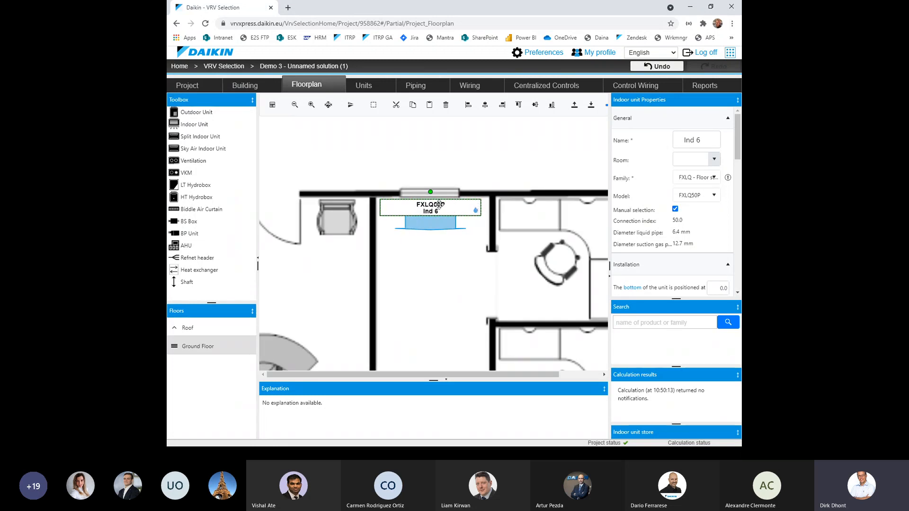
pyautogui.moveTo(444, 209); pyautogui.dragTo(447, 206)
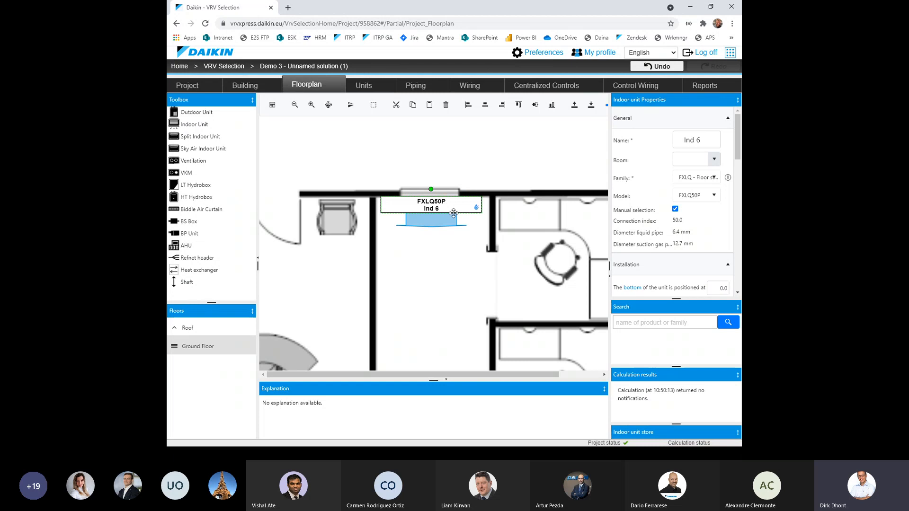
# Step: Add an indoor unit beside the outer wall just above the kitchen area, to the right of the upper cubicles
pyautogui.scroll(-3, 446, 208)
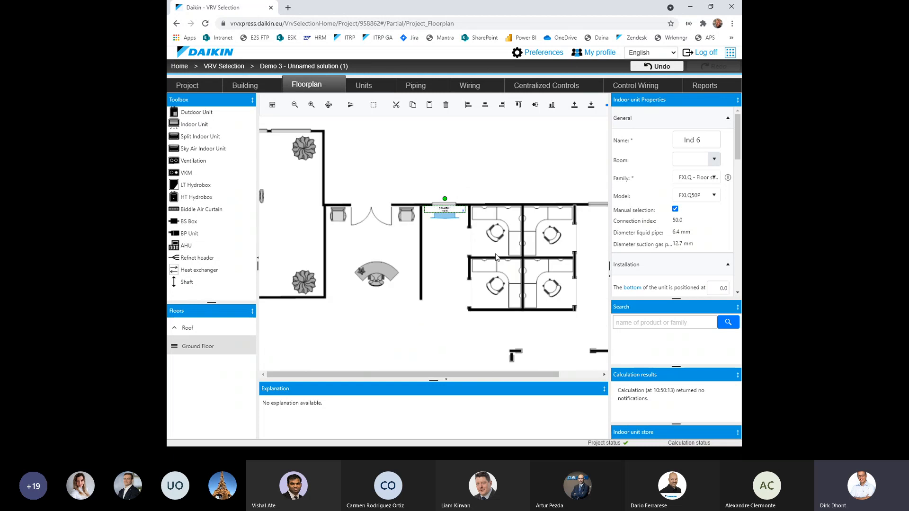
pyautogui.scroll(-2, 479, 249)
pyautogui.moveTo(503, 266); pyautogui.dragTo(497, 264)
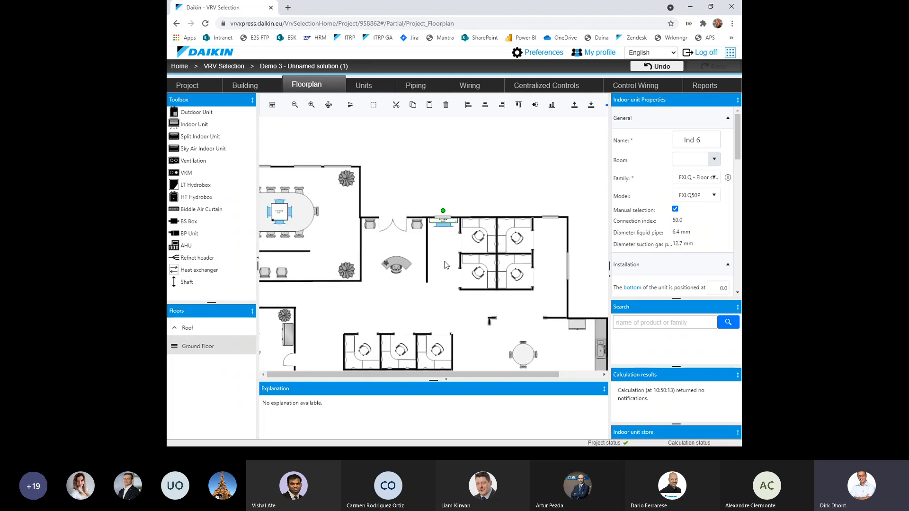
pyautogui.moveTo(451, 246); pyautogui.dragTo(383, 214)
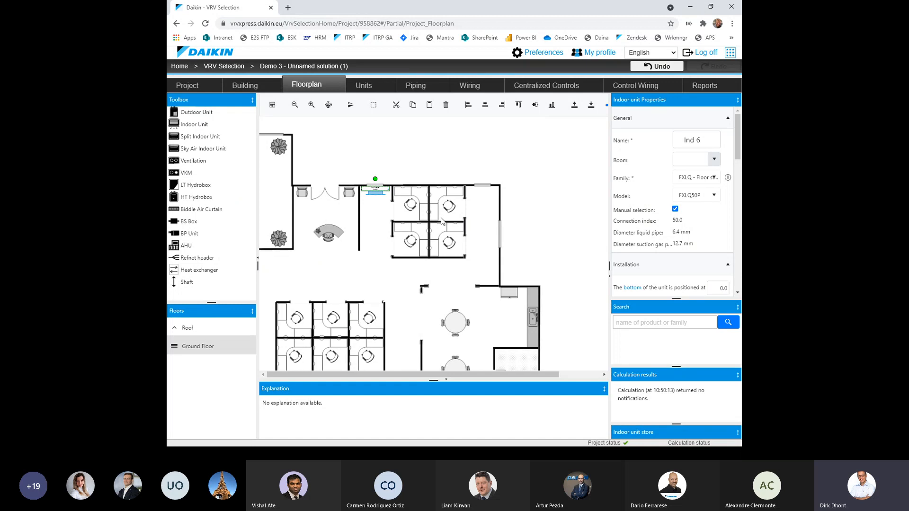
pyautogui.moveTo(191, 125); pyautogui.dragTo(485, 273)
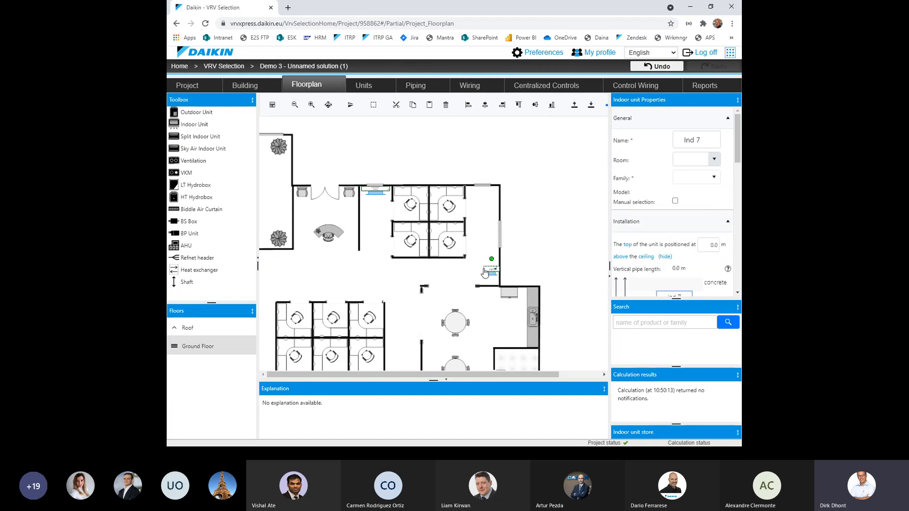
pyautogui.scroll(3, 523, 305)
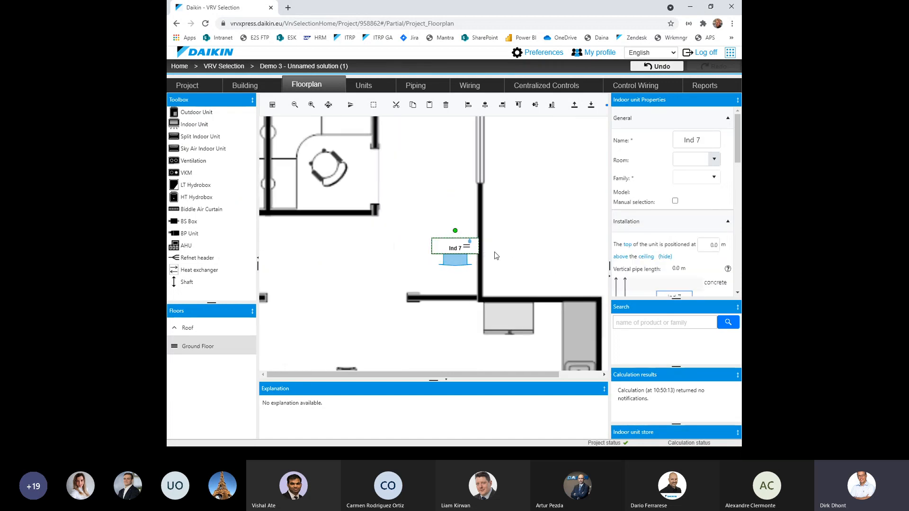
# Step: Set the family of the indoor unit above the kitchen to FXAQ-A Wall mounted unit
pyautogui.click(712, 178)
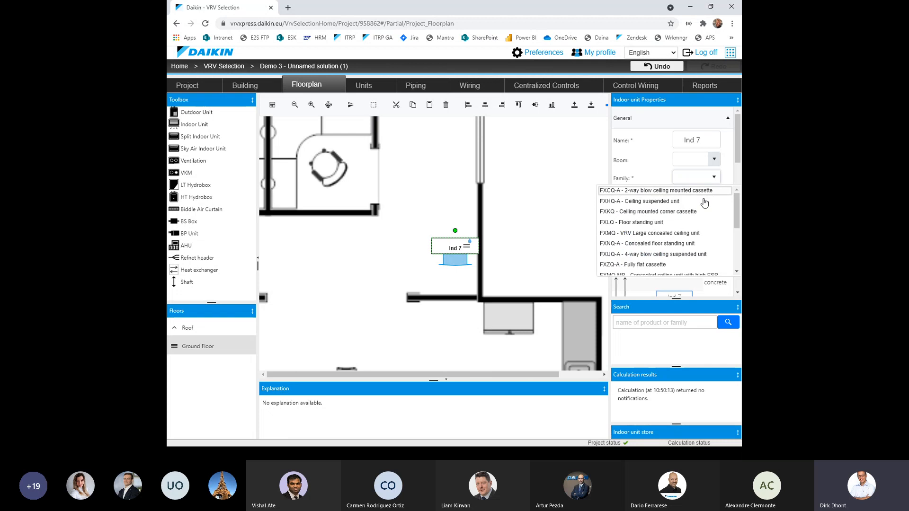
pyautogui.scroll(-2, 677, 240)
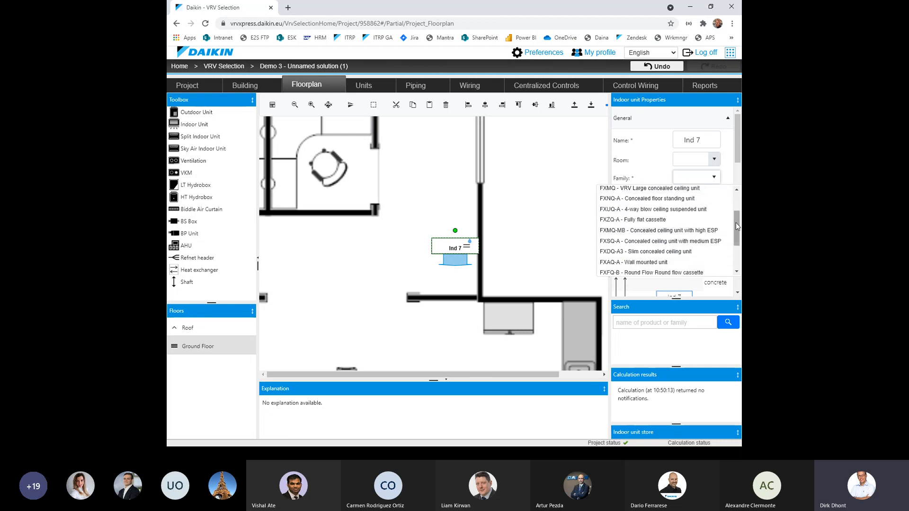
pyautogui.moveTo(736, 222); pyautogui.dragTo(737, 200)
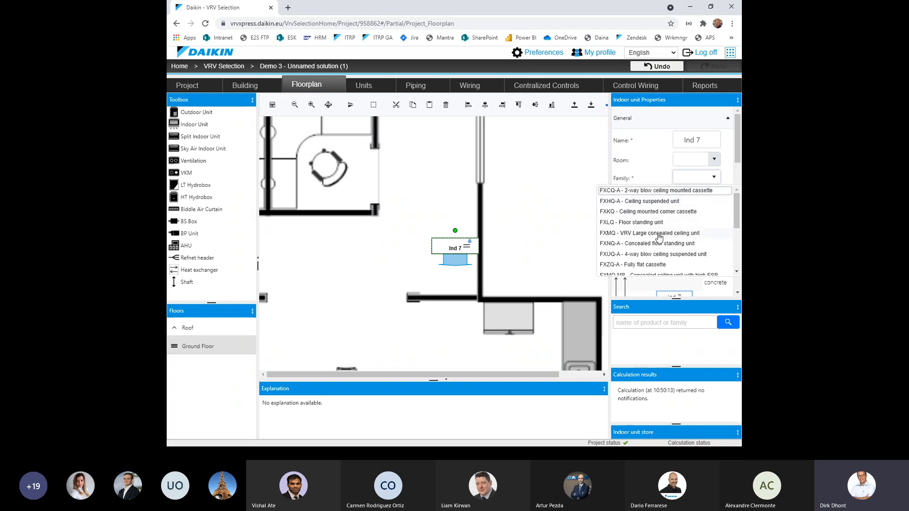
pyautogui.click(737, 272)
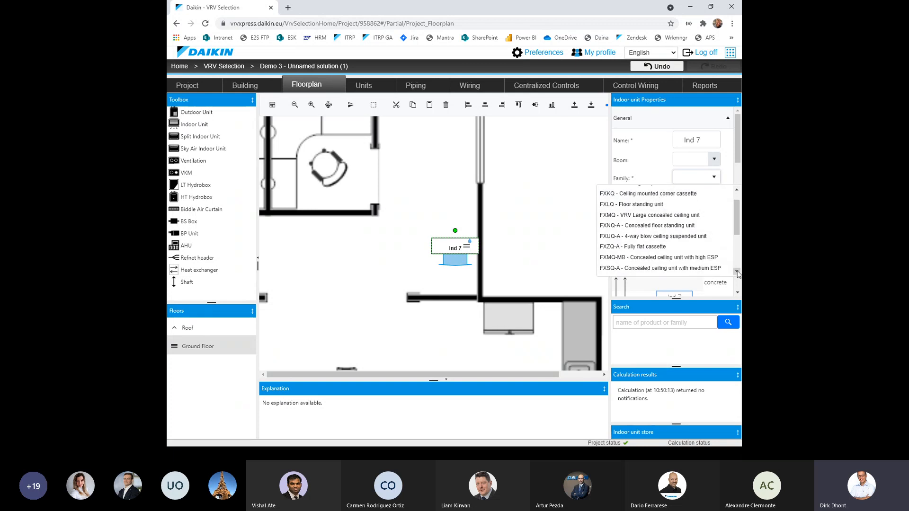
pyautogui.click(737, 272)
pyautogui.click(736, 272)
pyautogui.click(736, 272)
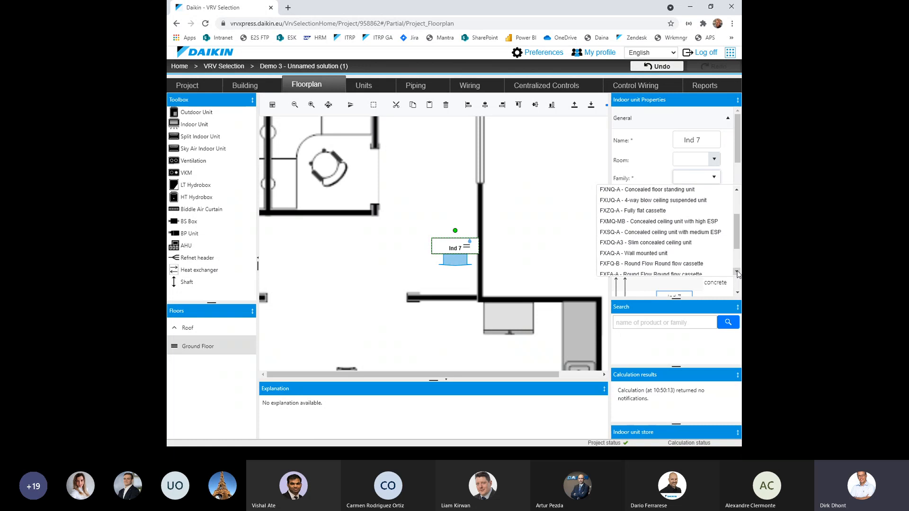
pyautogui.click(737, 272)
pyautogui.click(737, 272)
pyautogui.click(737, 272)
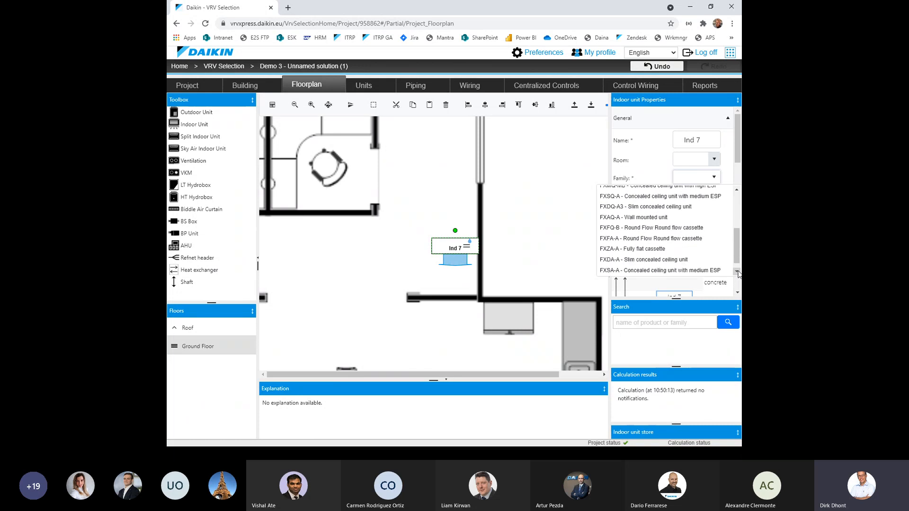
pyautogui.click(738, 272)
pyautogui.click(738, 272)
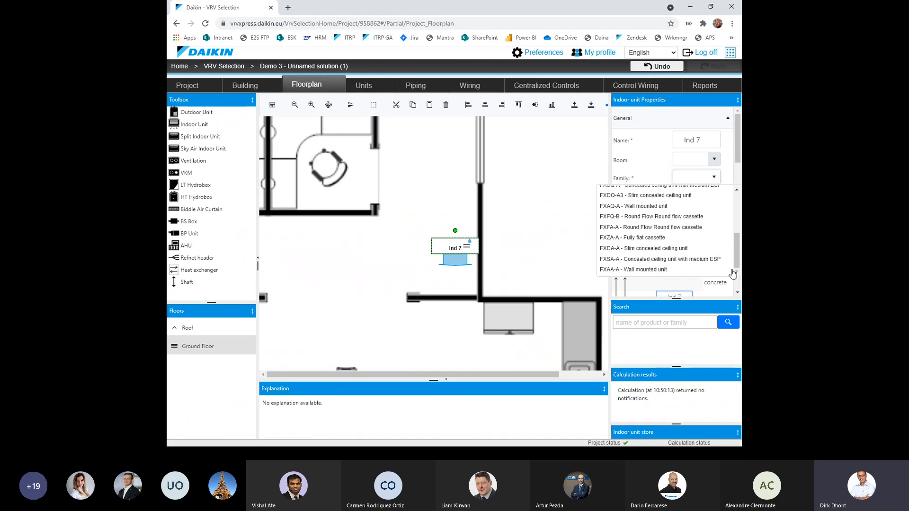
pyautogui.click(644, 207)
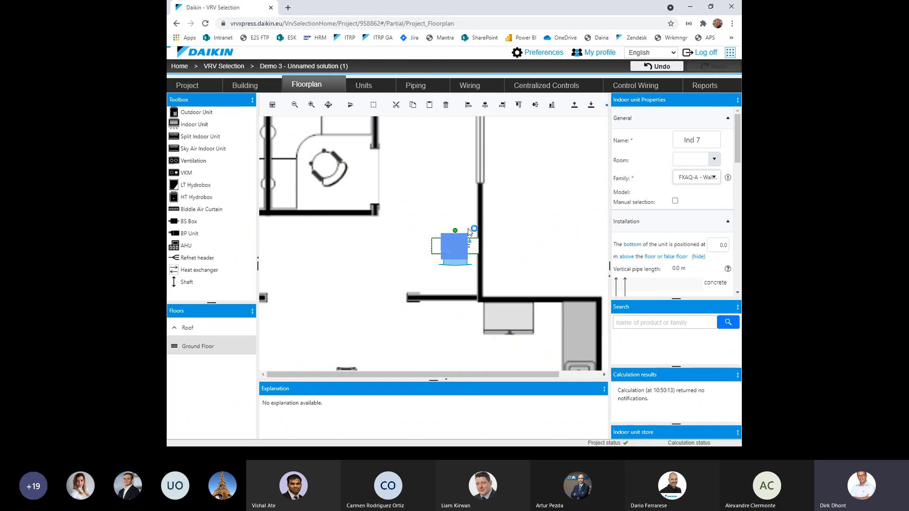
# Step: Rotate the wall mounted unit 90 degrees clockwise and position its back against the outer wall
pyautogui.moveTo(457, 230)
pyautogui.mouseDown()
pyautogui.moveTo(488, 248)
pyautogui.moveTo(458, 242)
pyautogui.moveTo(471, 247)
pyautogui.moveTo(472, 234)
pyautogui.mouseUp()
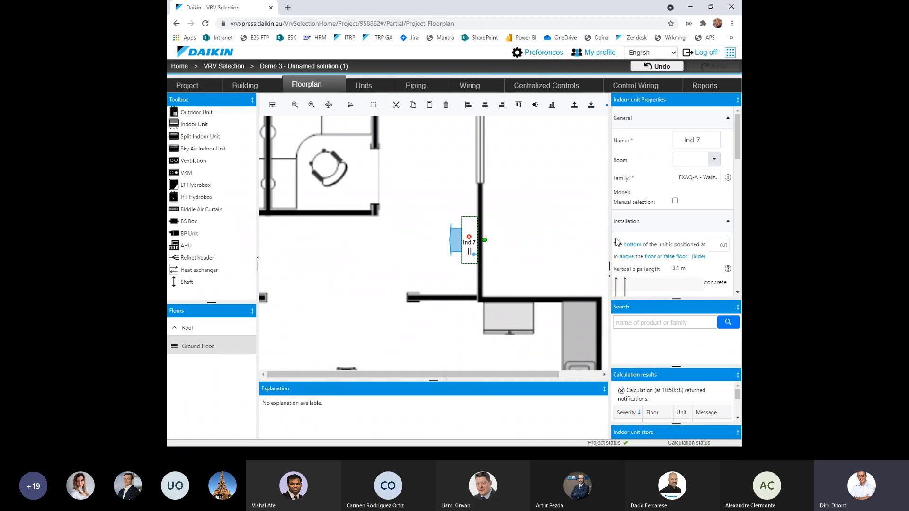
pyautogui.scroll(-1, 409, 251)
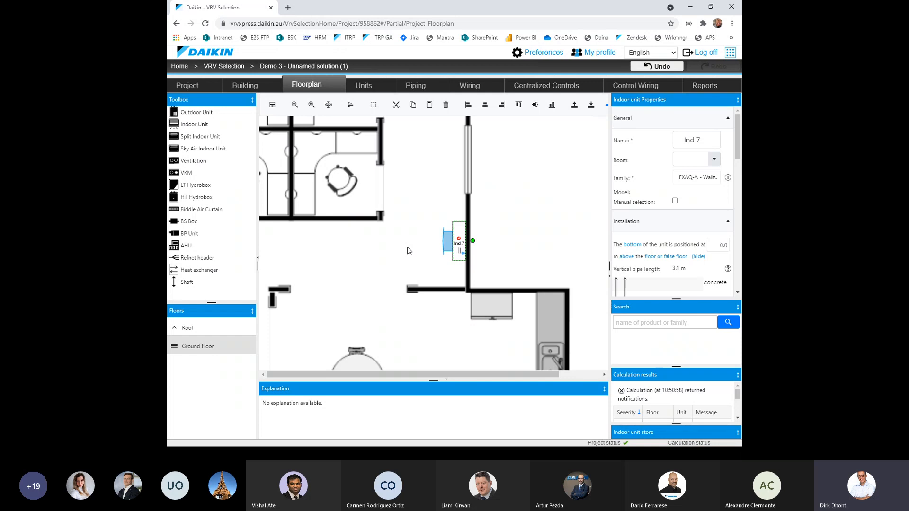
pyautogui.scroll(-3, 407, 246)
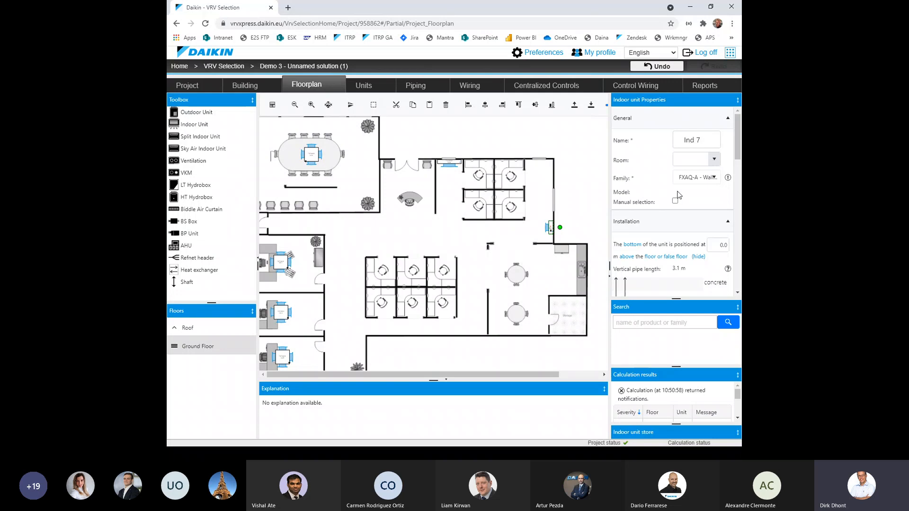
# Step: Manually assign model FXAQ50A to the wall mounted unit
pyautogui.click(675, 200)
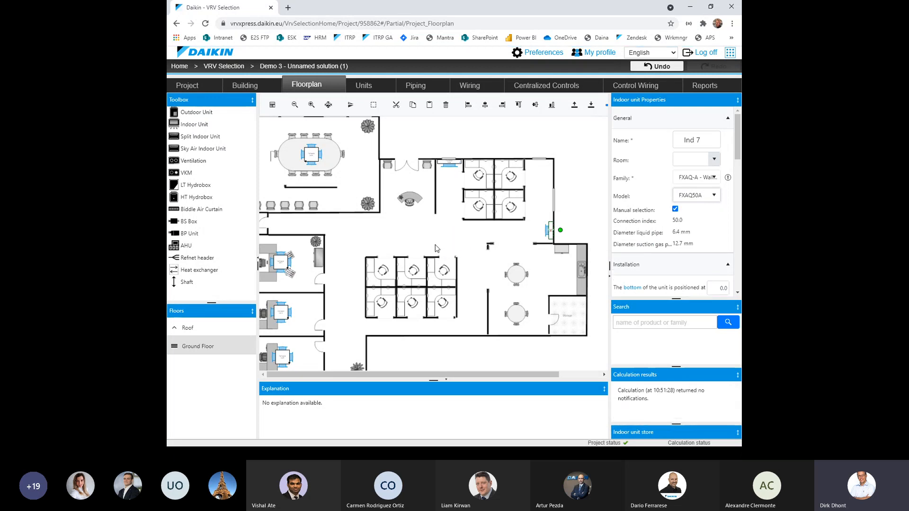
# Step: Add a shaft between the six cubicles and the dining area wall, running between the Roof and the Ground Floor
pyautogui.scroll(-2, 417, 242)
pyautogui.moveTo(395, 238); pyautogui.dragTo(391, 218)
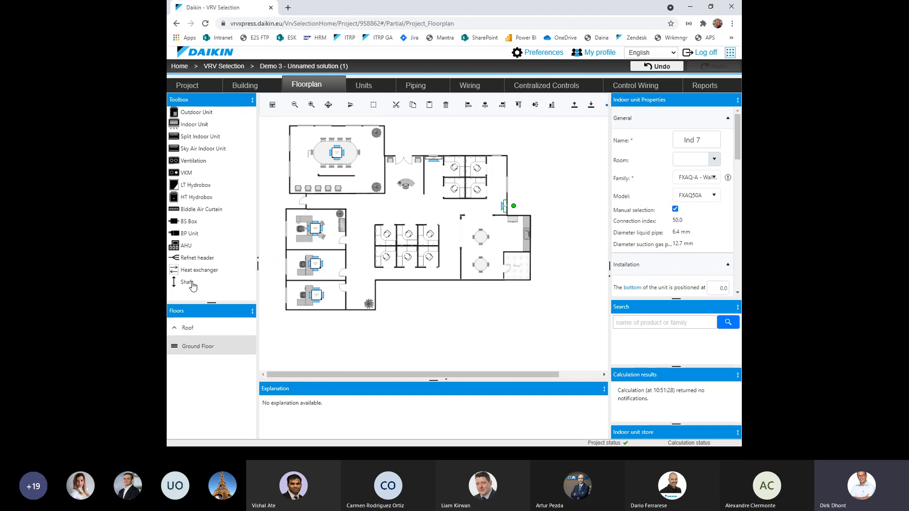
pyautogui.moveTo(188, 284); pyautogui.dragTo(408, 198)
pyautogui.scroll(5, 463, 271)
pyautogui.moveTo(398, 242); pyautogui.dragTo(402, 260)
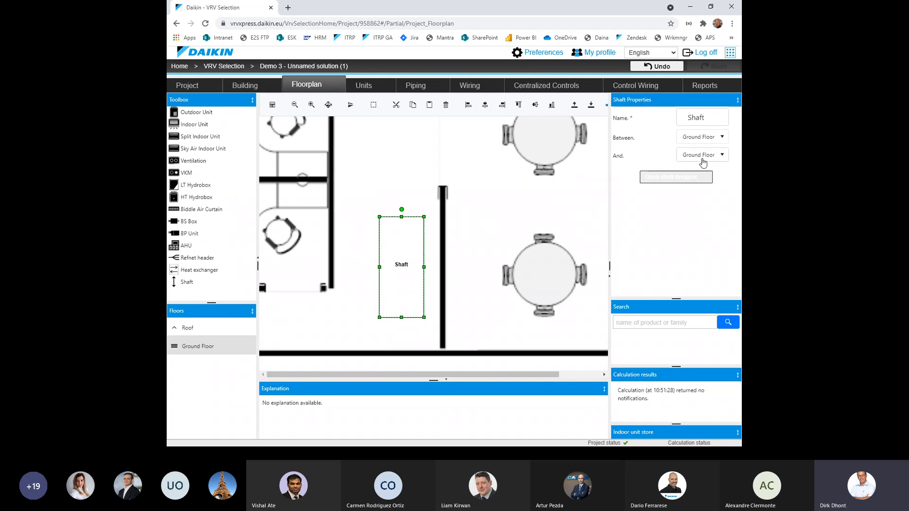
pyautogui.click(703, 155)
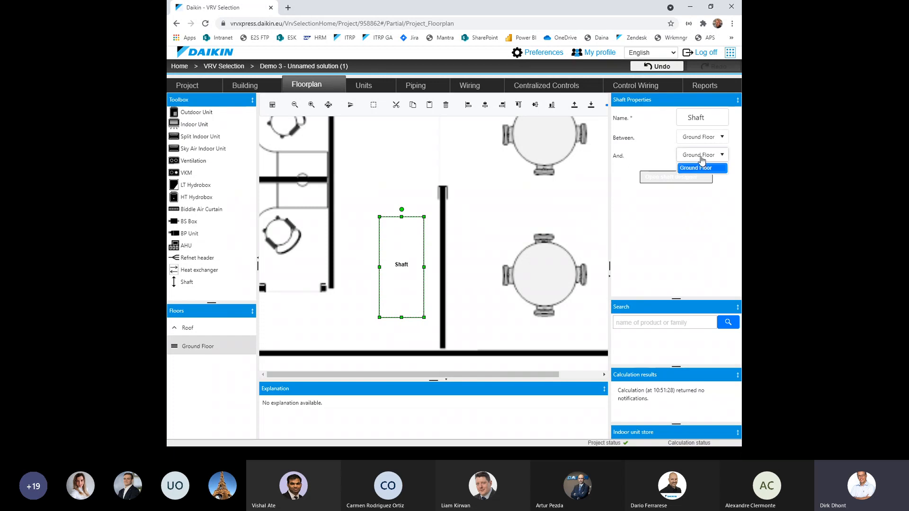
pyautogui.click(702, 161)
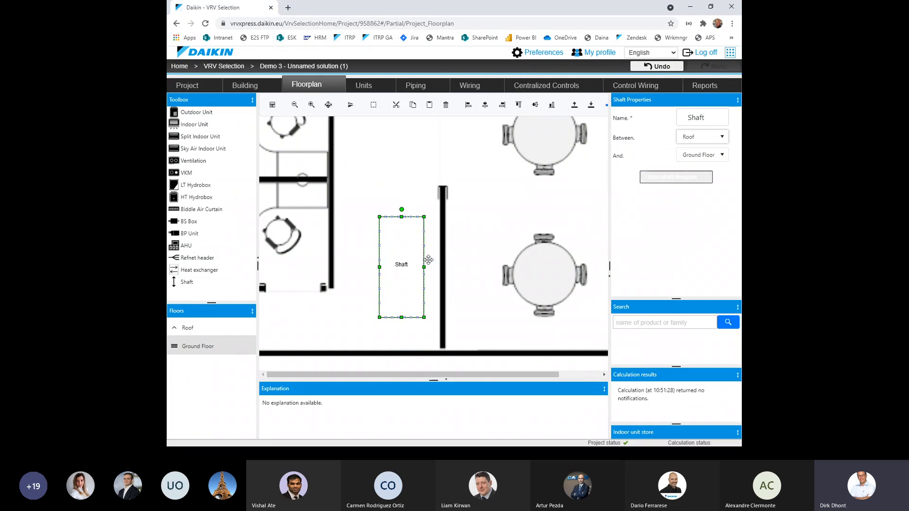
pyautogui.scroll(-4, 381, 225)
pyautogui.moveTo(360, 164); pyautogui.dragTo(468, 220)
pyautogui.scroll(-3, 470, 223)
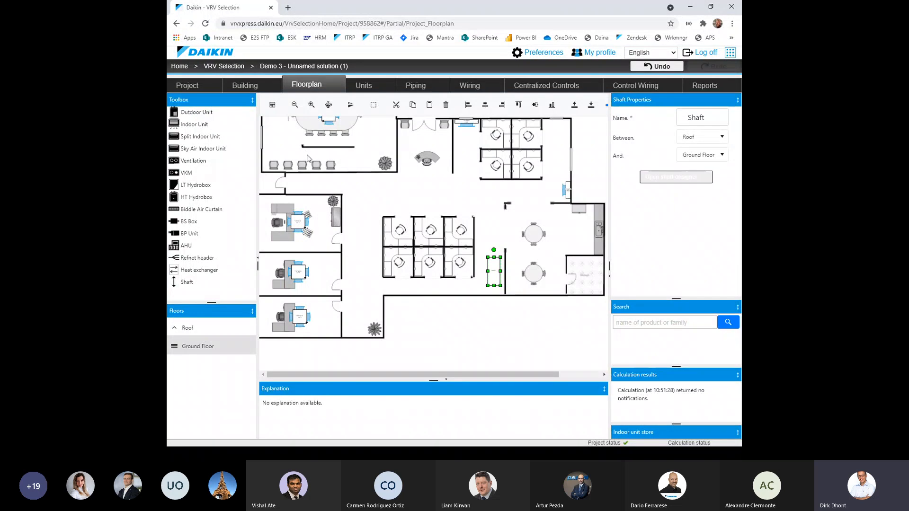
pyautogui.scroll(-1, 308, 158)
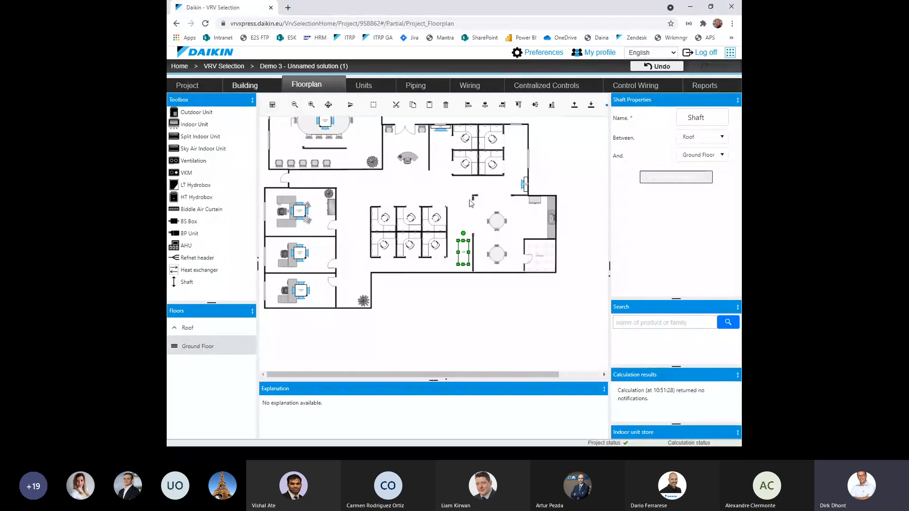
pyautogui.moveTo(359, 177); pyautogui.dragTo(379, 236)
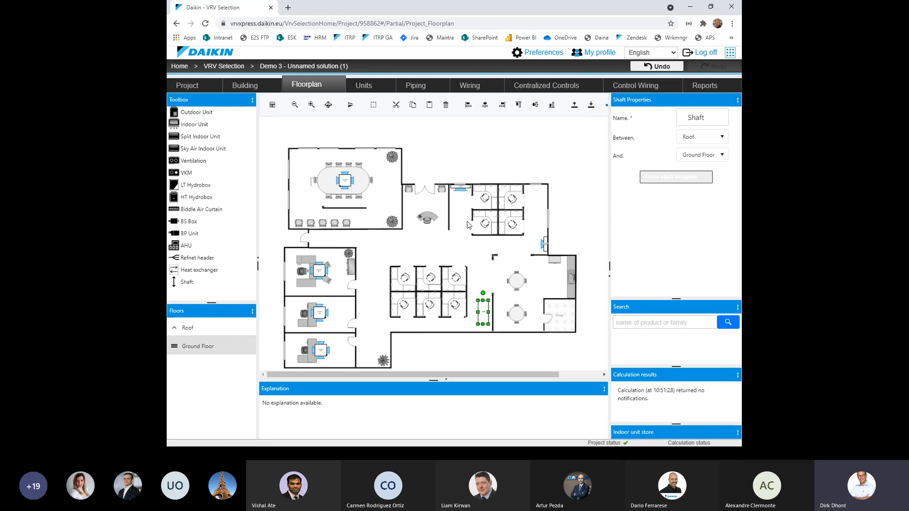
pyautogui.moveTo(451, 221); pyautogui.dragTo(448, 193)
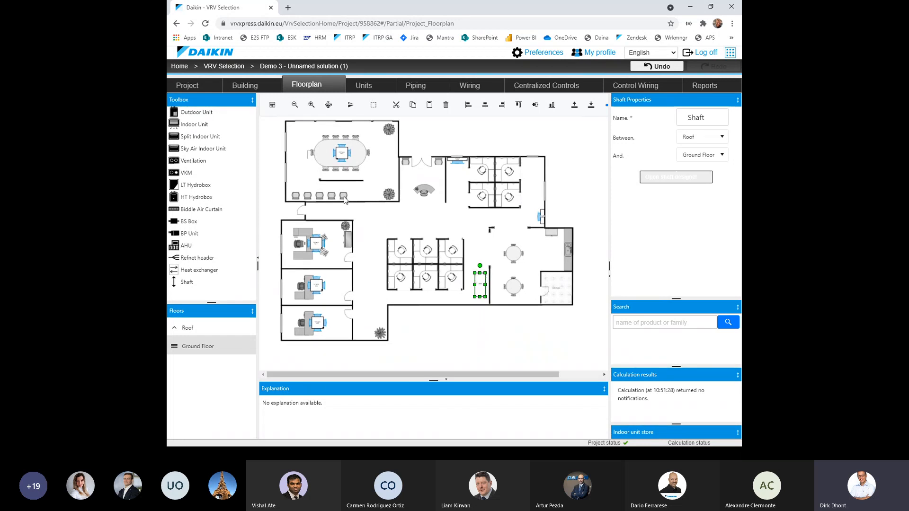
# Step: On the Roof plan, draw a pipe from the outdoor unit to the top edge of the shaft
pyautogui.click(195, 333)
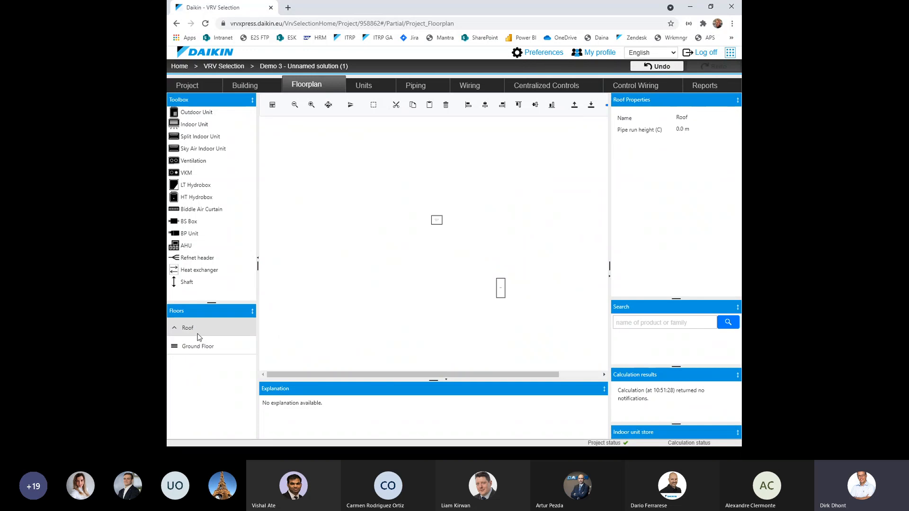
pyautogui.scroll(3, 474, 226)
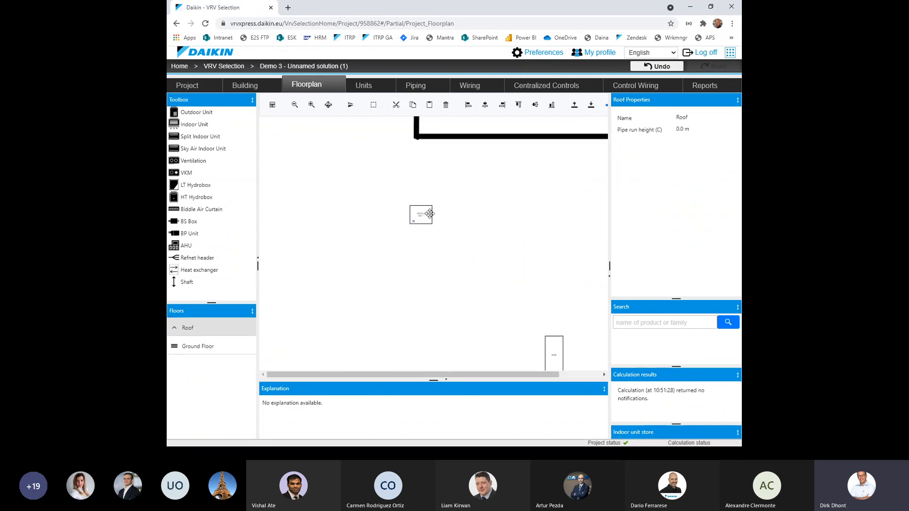
pyautogui.scroll(1, 429, 213)
pyautogui.moveTo(414, 223); pyautogui.dragTo(550, 339)
pyautogui.click(552, 340)
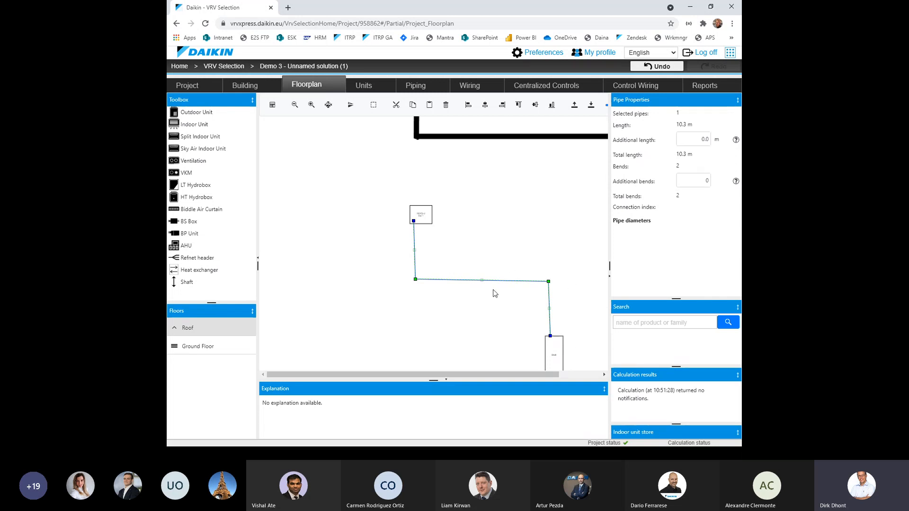
# Step: On the Ground Floor plan, draw a pipe from the meeting room's indoor unit to the top edge of the shaft
pyautogui.click(196, 348)
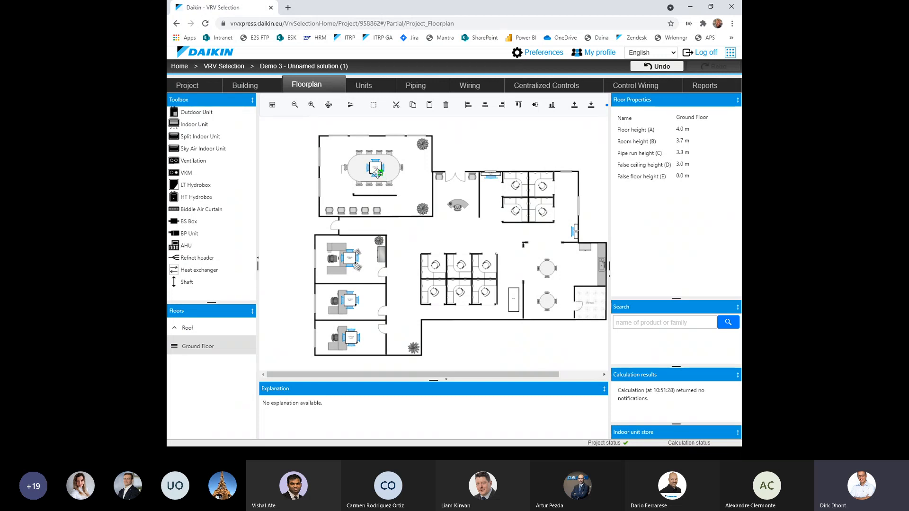
pyautogui.moveTo(381, 174); pyautogui.dragTo(389, 194)
pyautogui.scroll(4, 518, 287)
pyautogui.scroll(2, 515, 294)
pyautogui.scroll(3, 511, 298)
pyautogui.moveTo(476, 244); pyautogui.dragTo(433, 215)
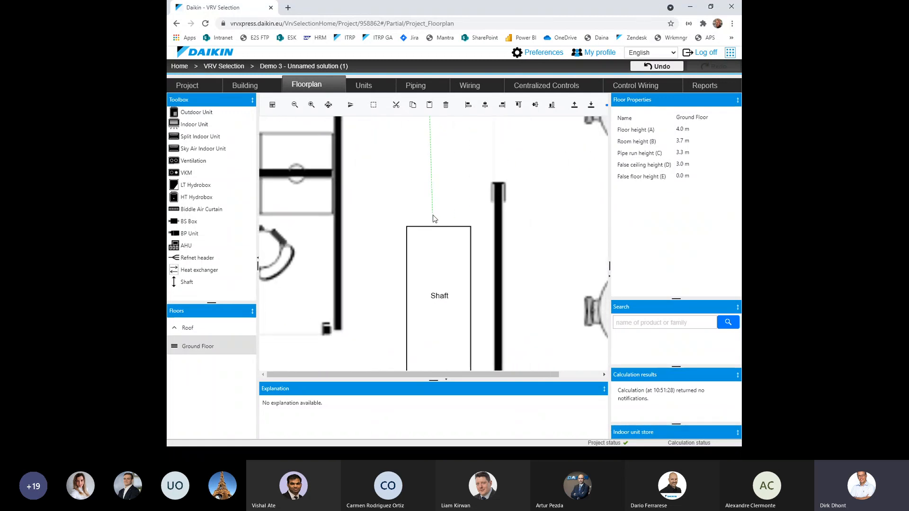
pyautogui.click(431, 226)
pyautogui.click(436, 228)
pyautogui.scroll(-3, 406, 221)
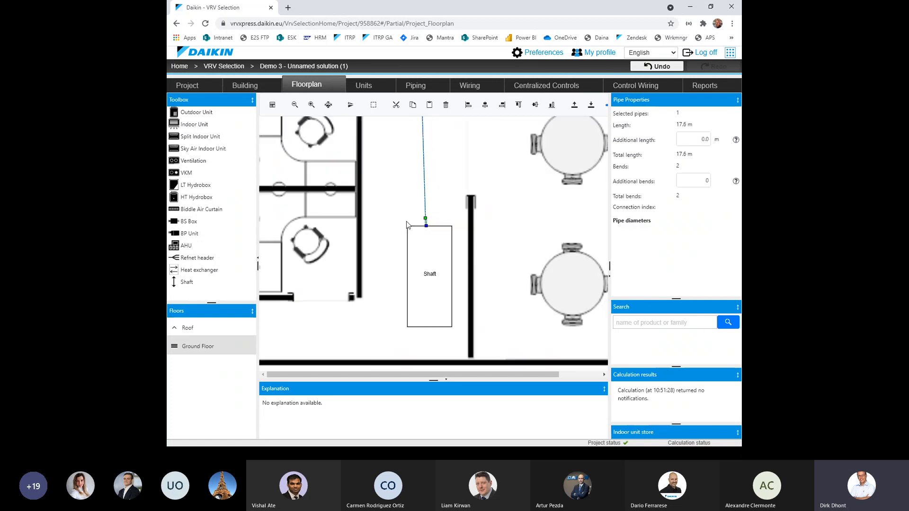
# Step: Move the pipe bend above the upper office's corner slightly down to straighten the run from the meeting room
pyautogui.scroll(-5, 393, 218)
pyautogui.moveTo(322, 192); pyautogui.dragTo(455, 245)
pyautogui.scroll(5, 445, 239)
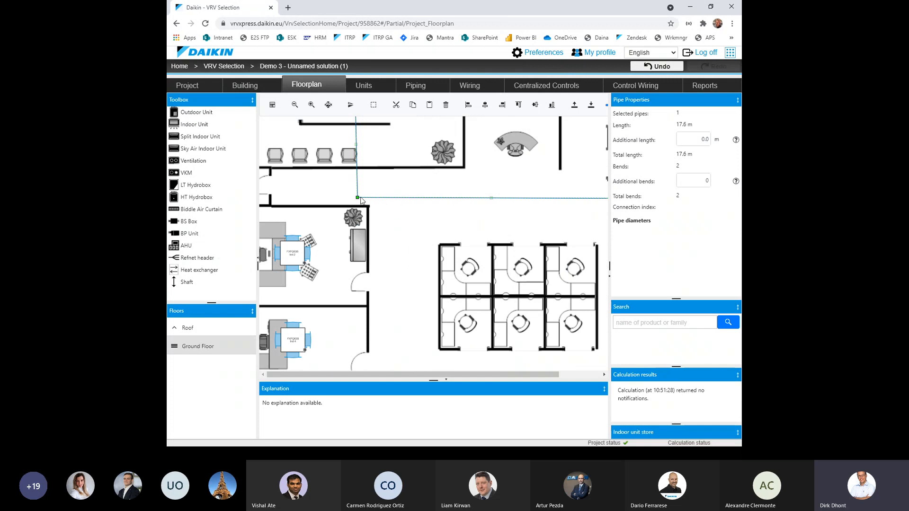
pyautogui.moveTo(357, 197); pyautogui.dragTo(356, 201)
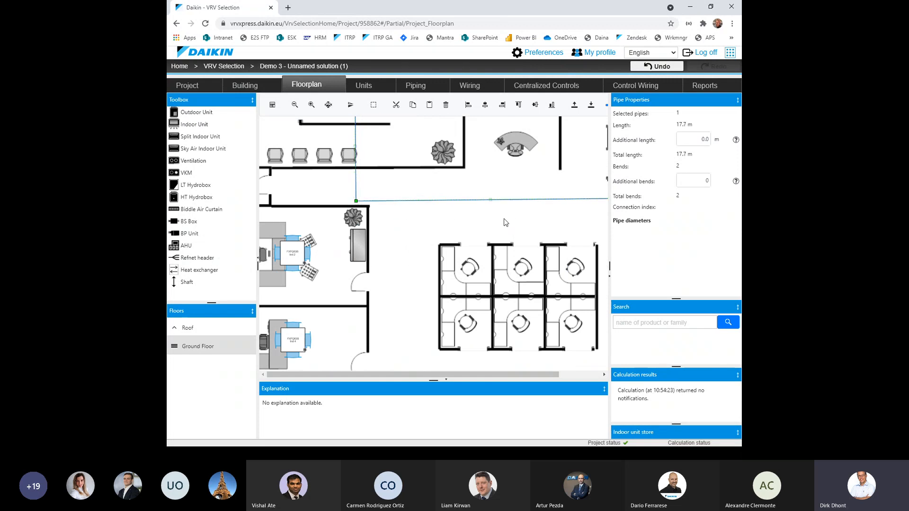
# Step: Try adding a bend midway along the corridor pipe, undo and redo it, and merge it into the bend above the shaft
pyautogui.moveTo(506, 222); pyautogui.dragTo(445, 222)
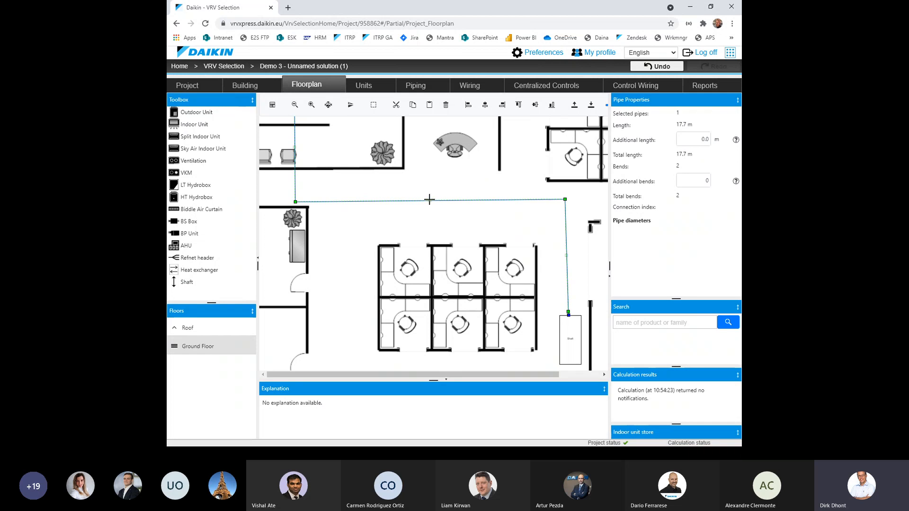
pyautogui.moveTo(429, 200); pyautogui.dragTo(433, 182)
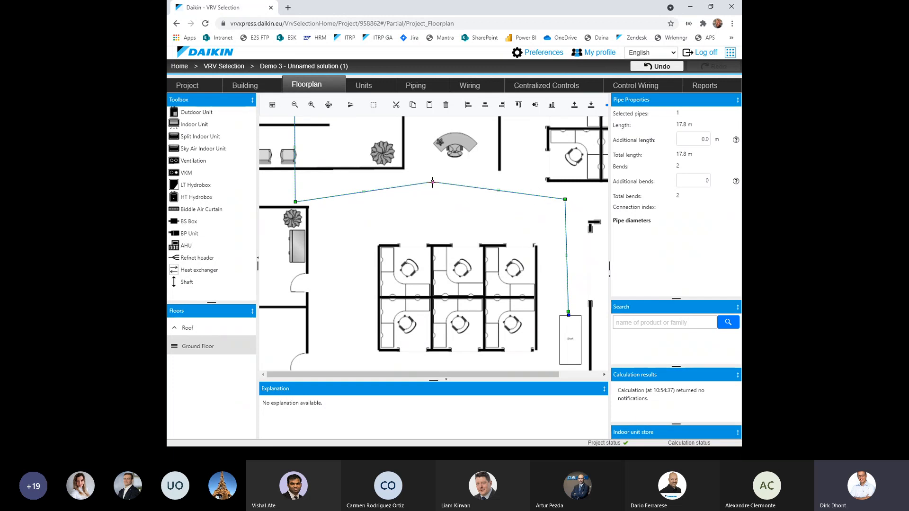
pyautogui.click(667, 68)
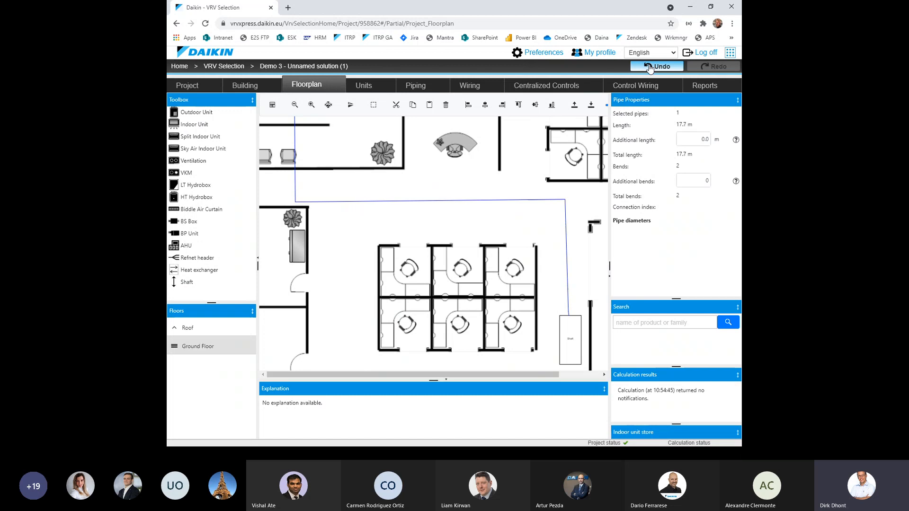
pyautogui.click(714, 66)
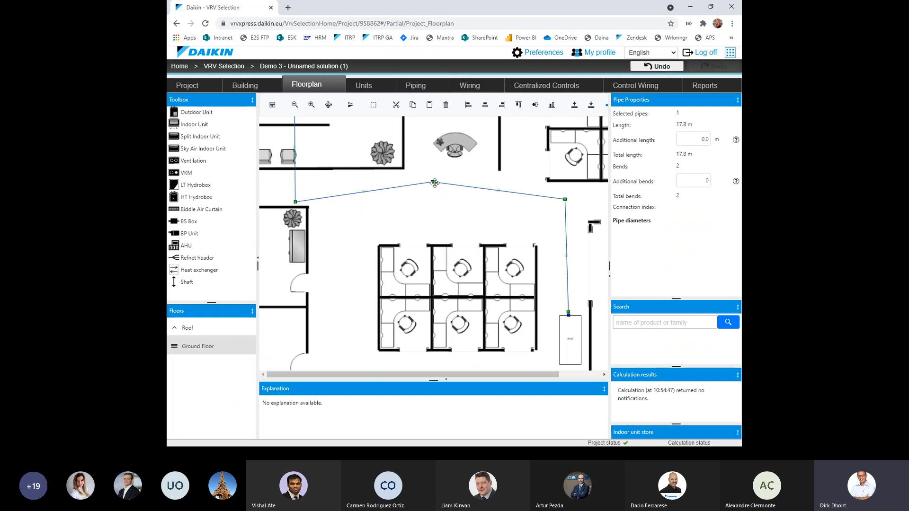
pyautogui.moveTo(435, 181); pyautogui.dragTo(565, 199)
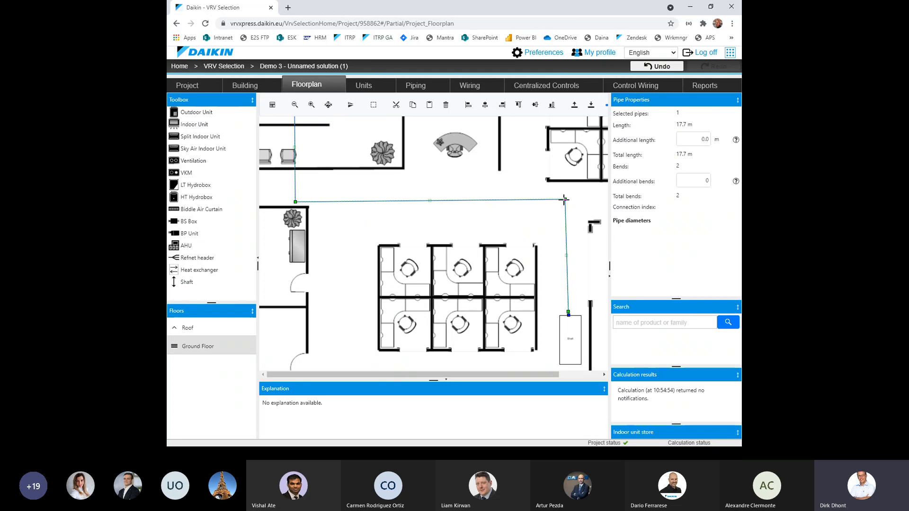
# Step: Straighten the run to the shaft by shifting its upper bend, and level the bend by the upper office
pyautogui.moveTo(566, 199); pyautogui.dragTo(567, 199)
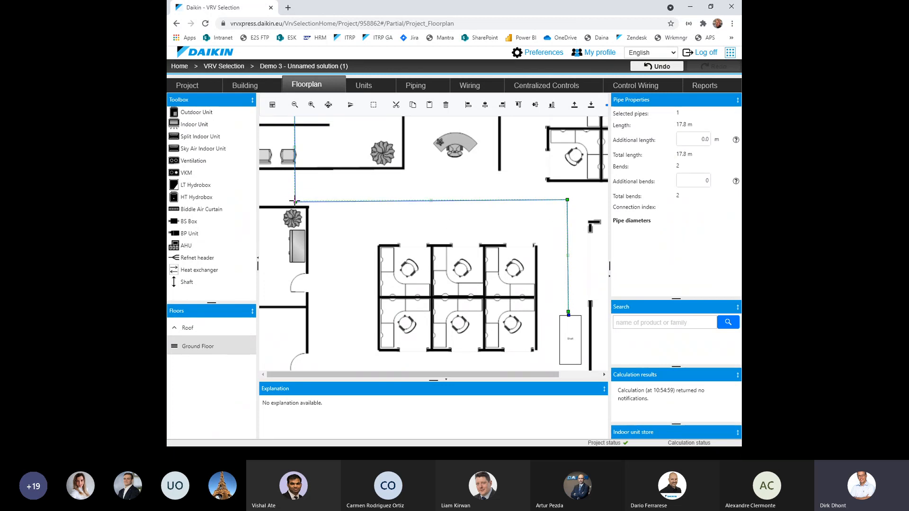
pyautogui.click(295, 201)
# Step: Draw a pipe from the lowest office's indoor unit to the corridor pipe, joining it with a refnet joint
pyautogui.scroll(-5, 404, 239)
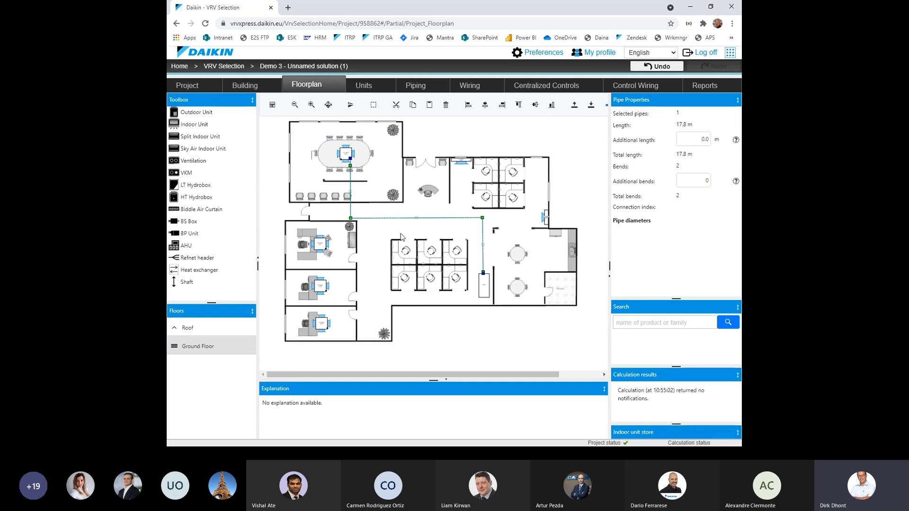
pyautogui.scroll(3, 389, 270)
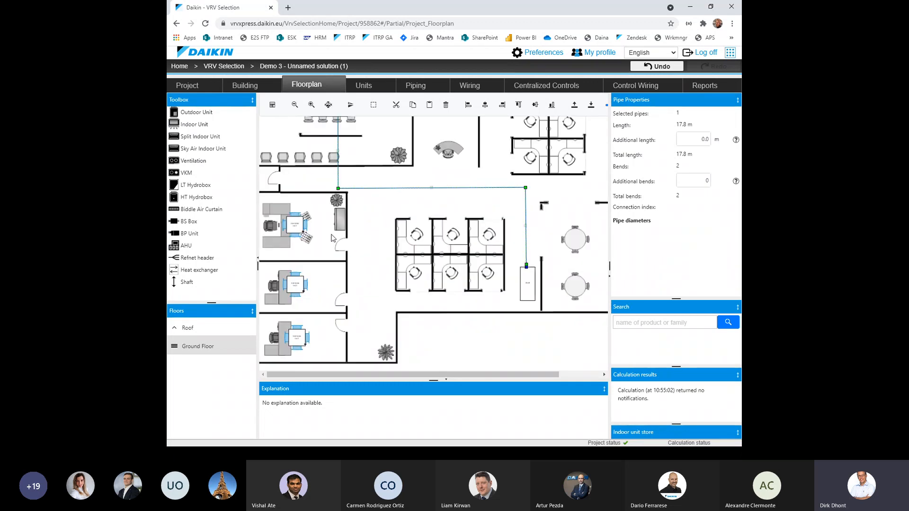
pyautogui.scroll(2, 331, 239)
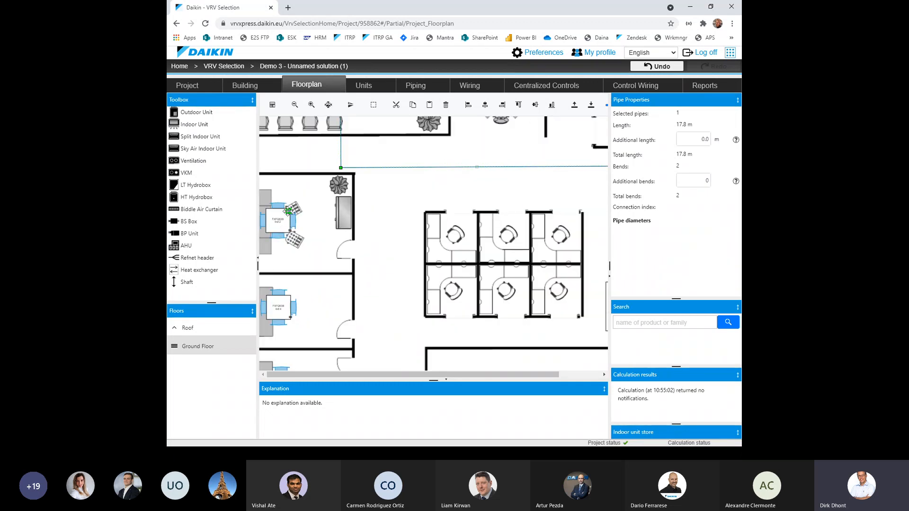
pyautogui.moveTo(288, 211); pyautogui.dragTo(408, 195)
pyautogui.scroll(-2, 373, 261)
pyautogui.moveTo(365, 306); pyautogui.dragTo(354, 280)
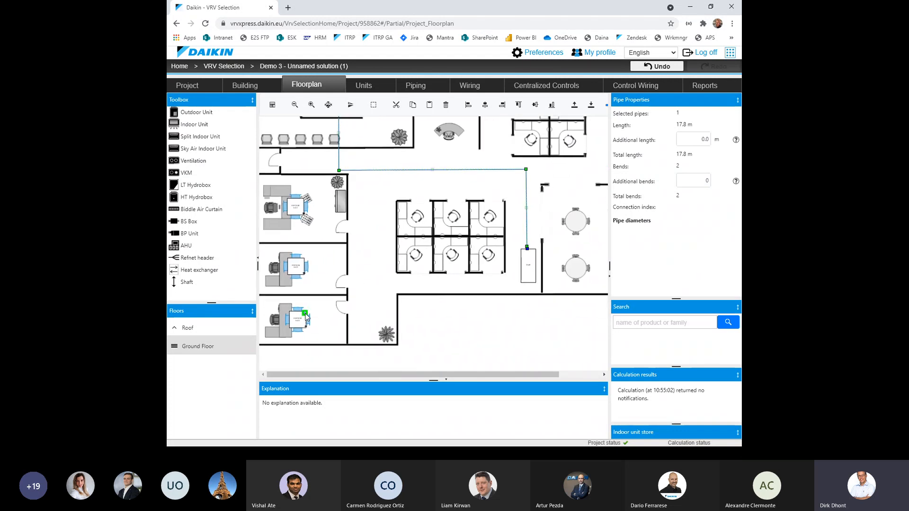
pyautogui.moveTo(306, 316); pyautogui.dragTo(371, 169)
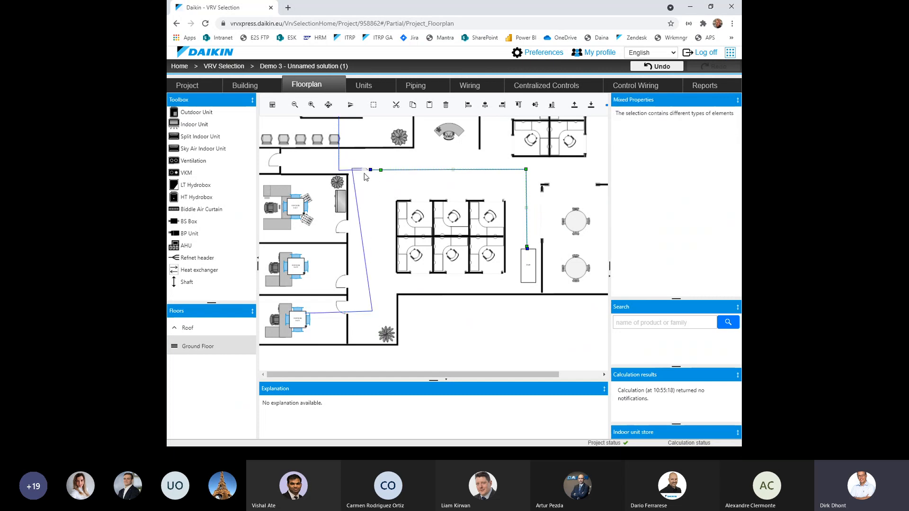
# Step: Flip the new refnet joint to the office side of the corridor pipe and shift it toward the shaft
pyautogui.scroll(3, 366, 177)
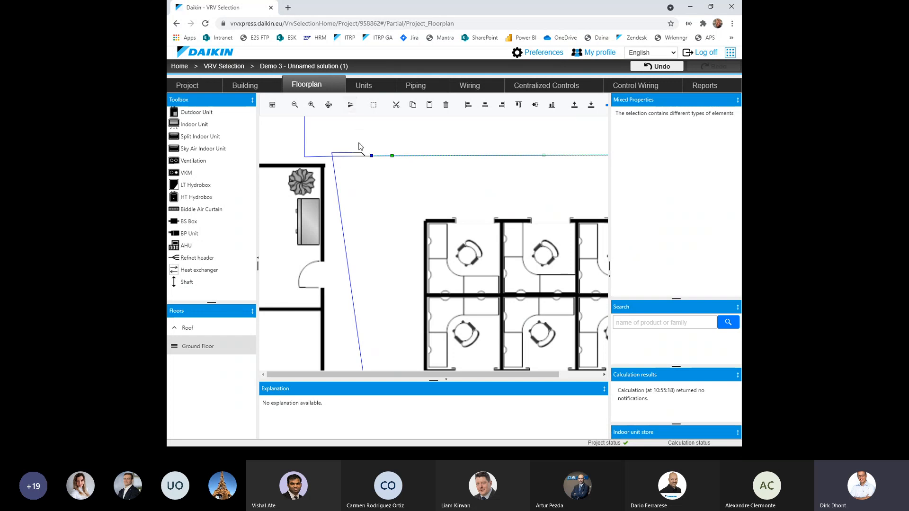
pyautogui.click(350, 106)
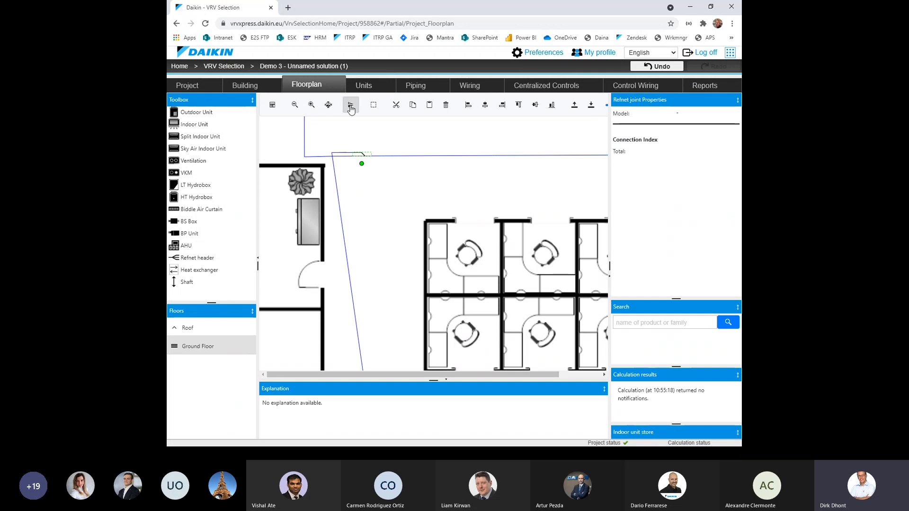
pyautogui.moveTo(362, 154); pyautogui.dragTo(396, 158)
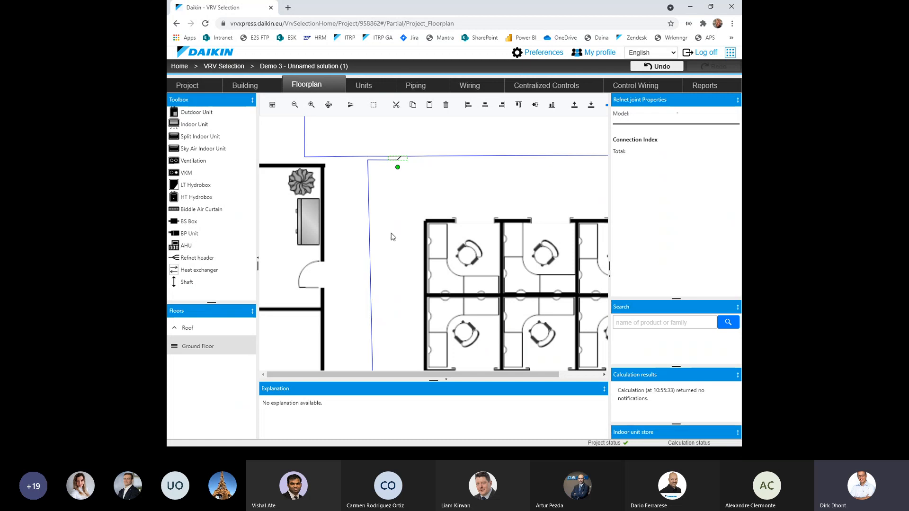
# Step: Connect the middle office's indoor unit to the vertical branch pipe beside the offices with a refnet joint
pyautogui.scroll(-3, 391, 233)
pyautogui.moveTo(401, 271); pyautogui.dragTo(404, 242)
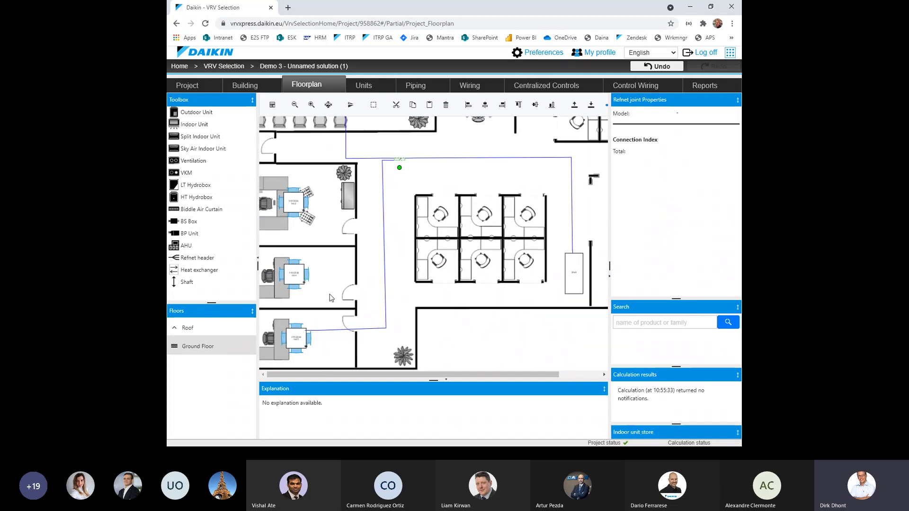
pyautogui.scroll(2, 298, 269)
pyautogui.moveTo(307, 265); pyautogui.dragTo(421, 242)
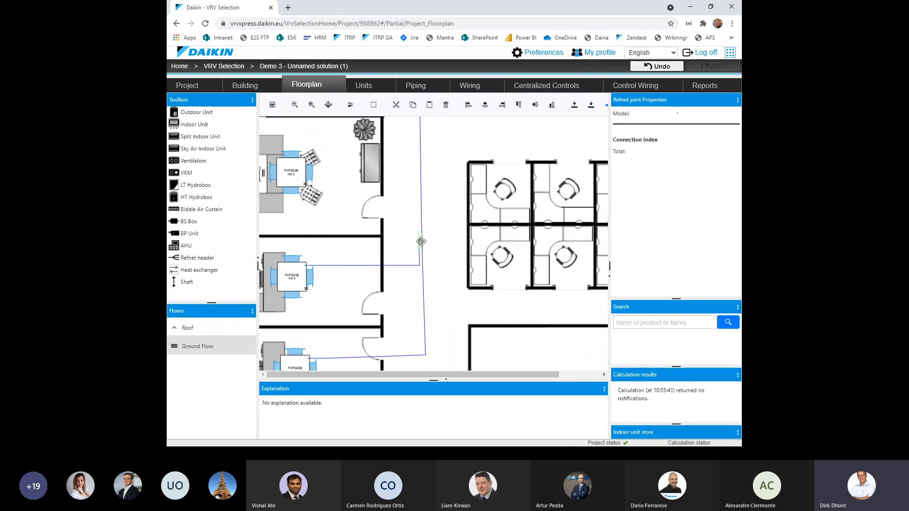
# Step: Connect the upper office's indoor unit to the vertical branch pipe and move its refnet joint above the unit's level
pyautogui.moveTo(305, 161); pyautogui.dragTo(420, 165)
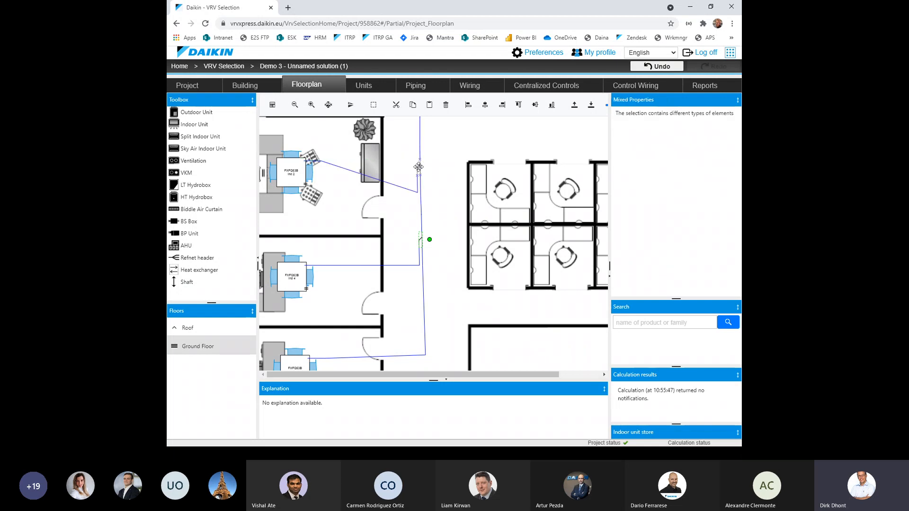
pyautogui.click(418, 166)
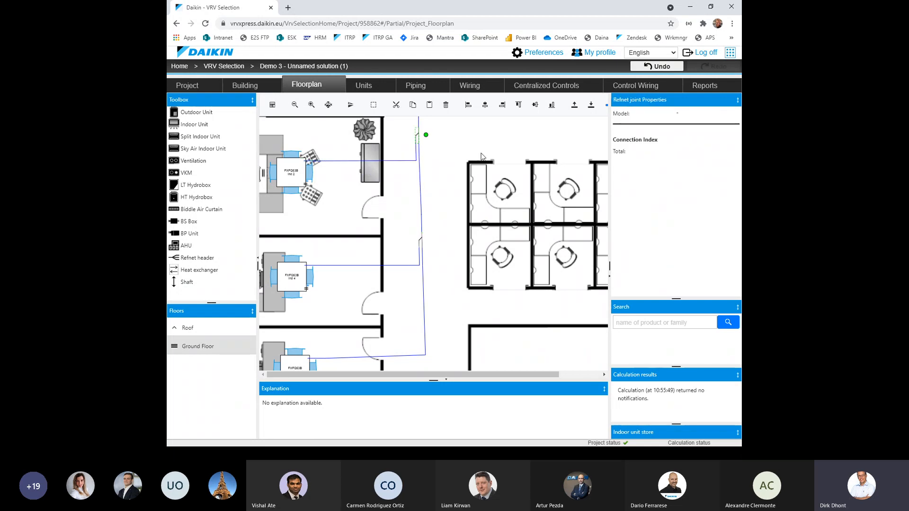
# Step: Move the refnet joint on the corridor pipe near the reception closer to the shaft and adjust its branch pipe's bend
pyautogui.scroll(-4, 469, 173)
pyautogui.moveTo(523, 180); pyautogui.dragTo(418, 242)
pyautogui.moveTo(456, 136); pyautogui.dragTo(453, 198)
pyautogui.scroll(3, 450, 210)
pyautogui.scroll(3, 478, 212)
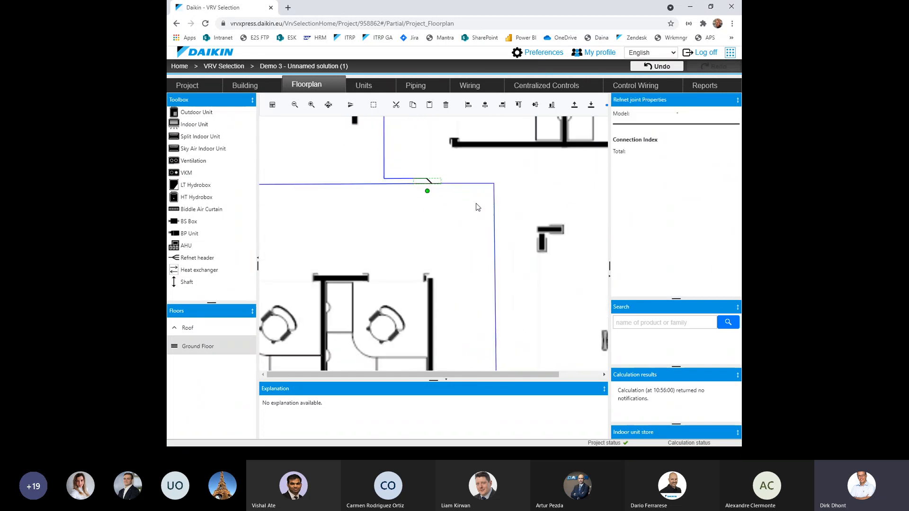
pyautogui.scroll(1, 478, 207)
pyautogui.moveTo(456, 205); pyautogui.dragTo(412, 303)
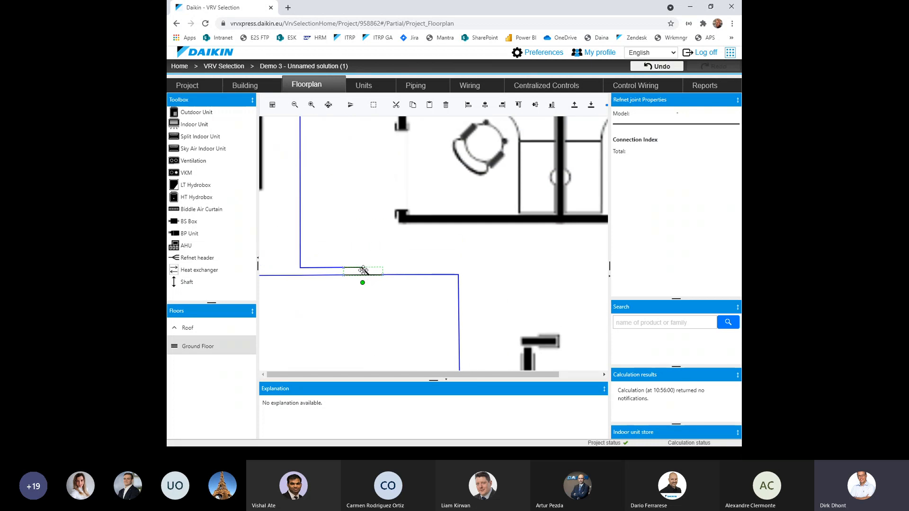
pyautogui.moveTo(363, 270); pyautogui.dragTo(429, 255)
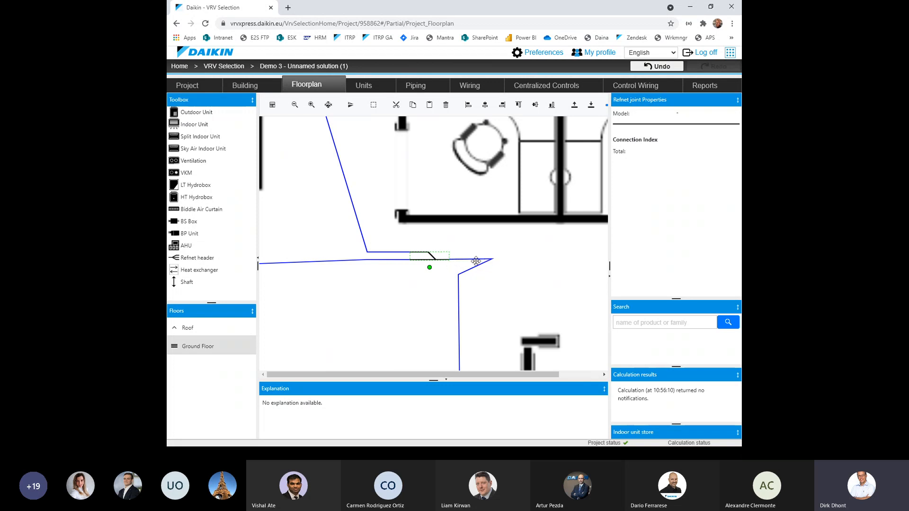
pyautogui.click(397, 252)
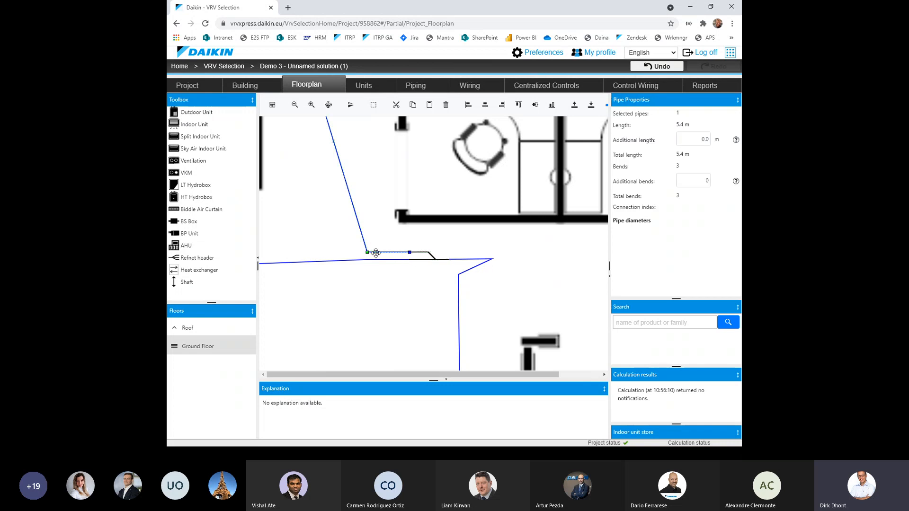
pyautogui.moveTo(368, 252); pyautogui.dragTo(367, 253)
pyautogui.moveTo(367, 253)
pyautogui.mouseDown()
pyautogui.moveTo(390, 252)
pyautogui.moveTo(374, 253)
pyautogui.mouseUp()
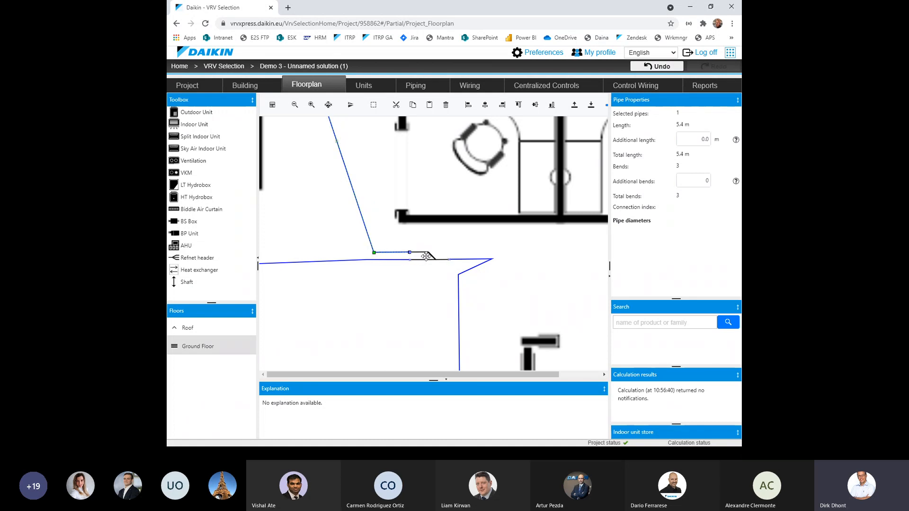
# Step: Pull the corridor refnet joint back from the shaft corner and reposition the adjoining main pipe's bend
pyautogui.moveTo(425, 256); pyautogui.dragTo(400, 263)
pyautogui.click(463, 264)
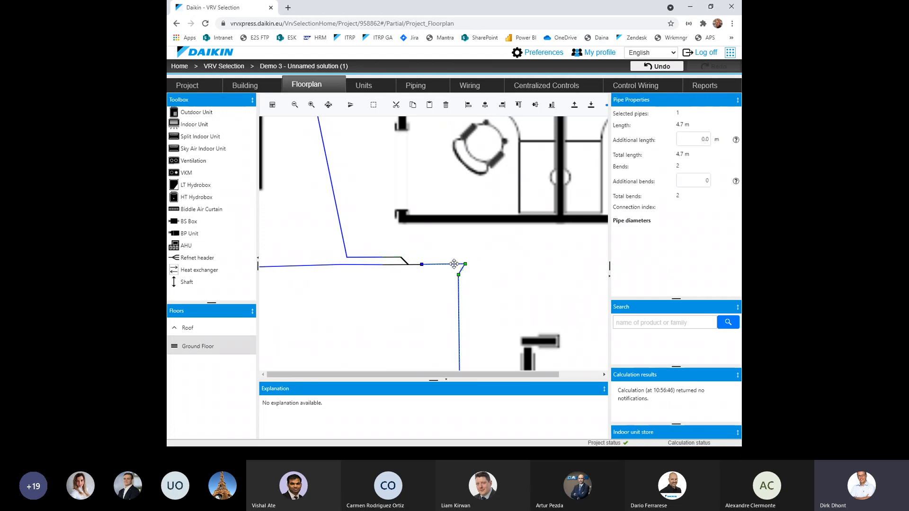
pyautogui.moveTo(465, 264); pyautogui.dragTo(458, 264)
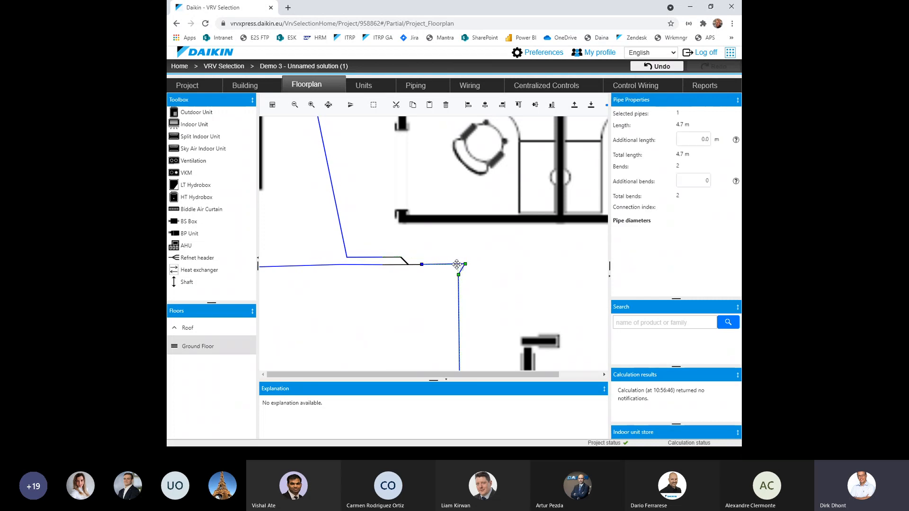
pyautogui.click(394, 260)
pyautogui.moveTo(395, 260); pyautogui.dragTo(360, 265)
pyautogui.click(426, 269)
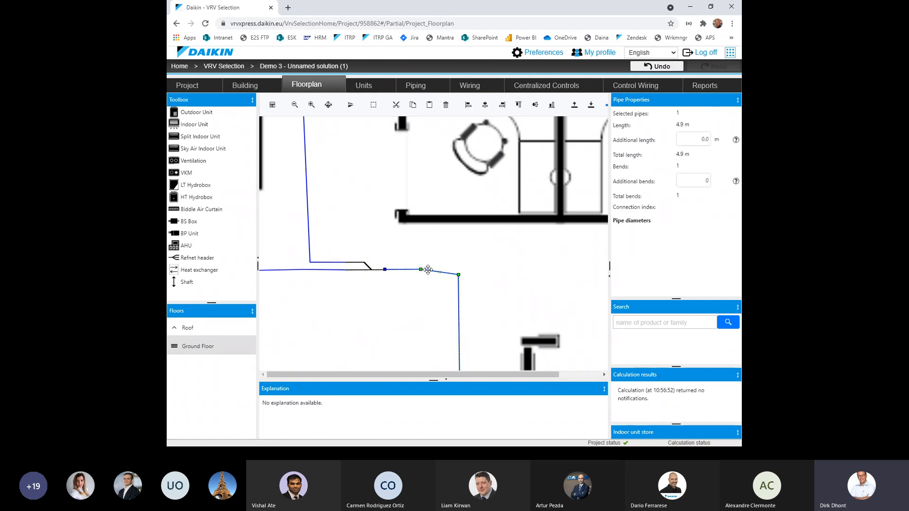
pyautogui.moveTo(425, 269); pyautogui.dragTo(430, 269)
# Step: Add a bend to the pipe running down to the shaft and place it at the corridor corner
pyautogui.scroll(-2, 477, 305)
pyautogui.click(471, 342)
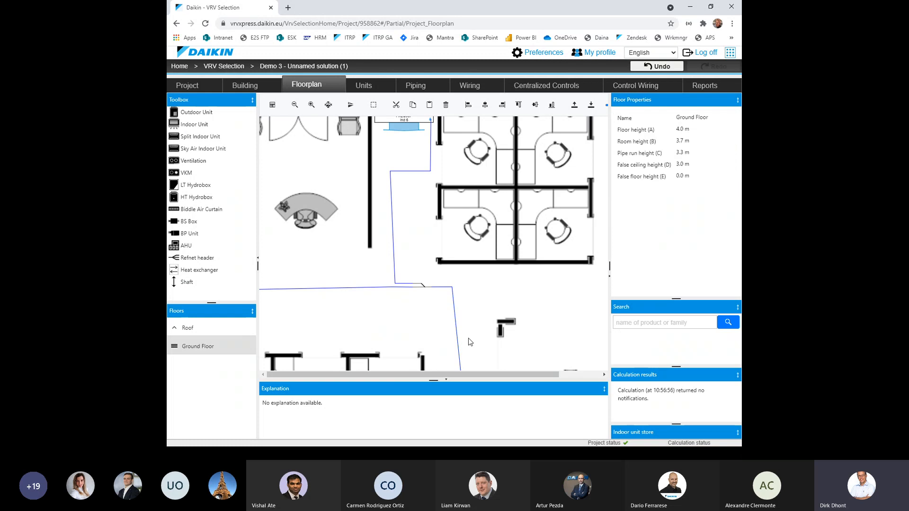
pyautogui.scroll(-3, 462, 336)
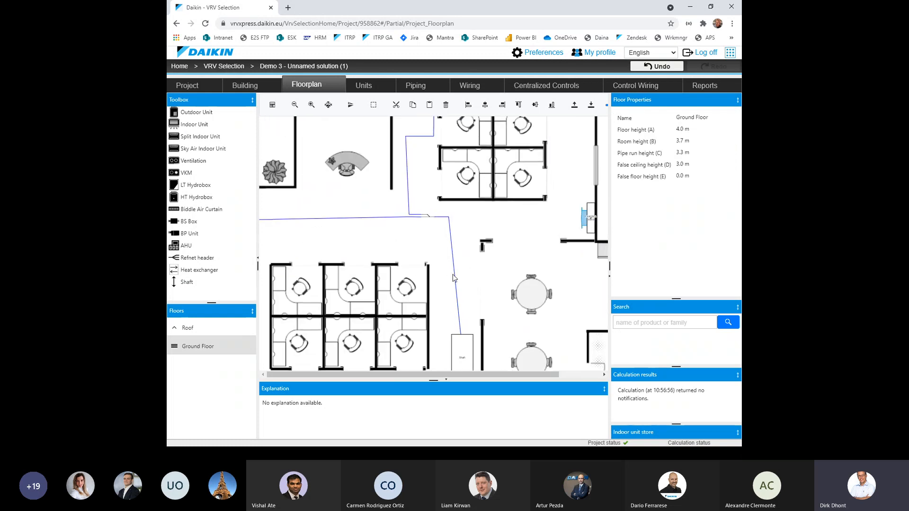
pyautogui.click(454, 273)
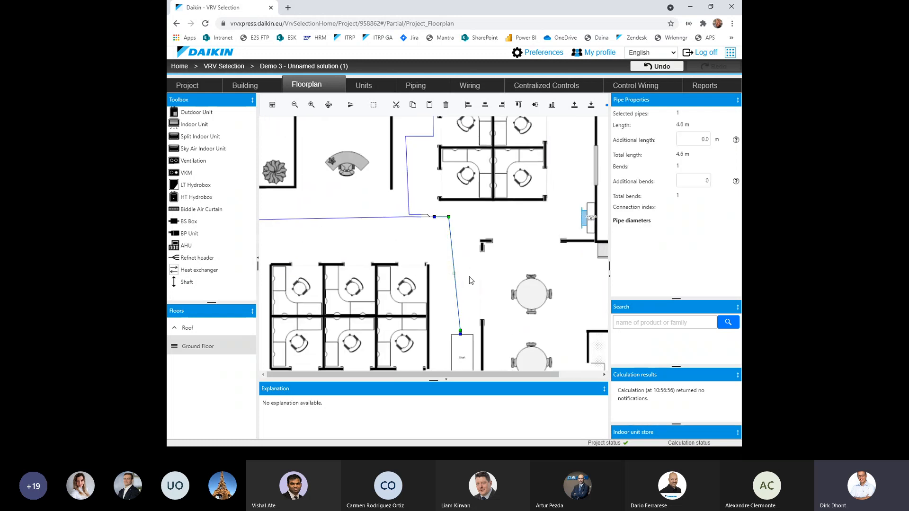
pyautogui.moveTo(453, 274); pyautogui.dragTo(455, 217)
pyautogui.scroll(-2, 424, 266)
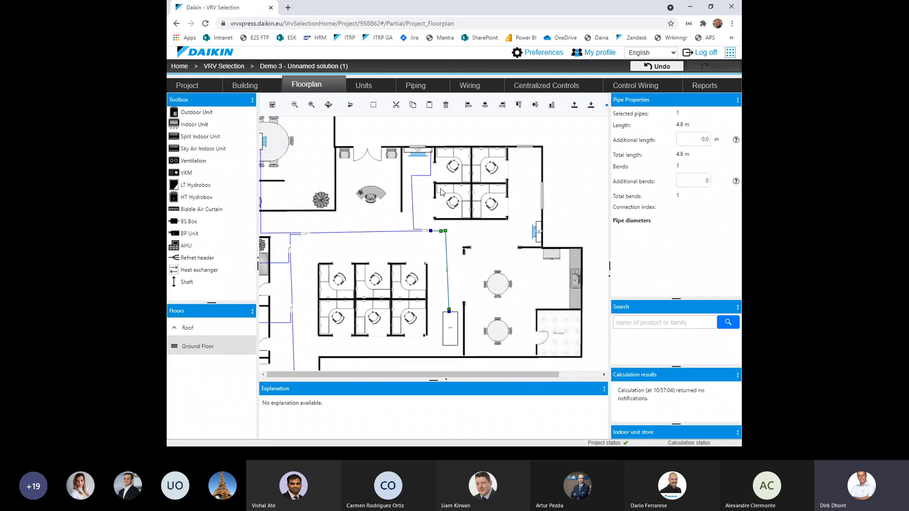
# Step: Connect the indoor unit beside the kitchen to the vertical shaft pipe with a refnet joint and shift the joint toward the shaft
pyautogui.scroll(2, 533, 246)
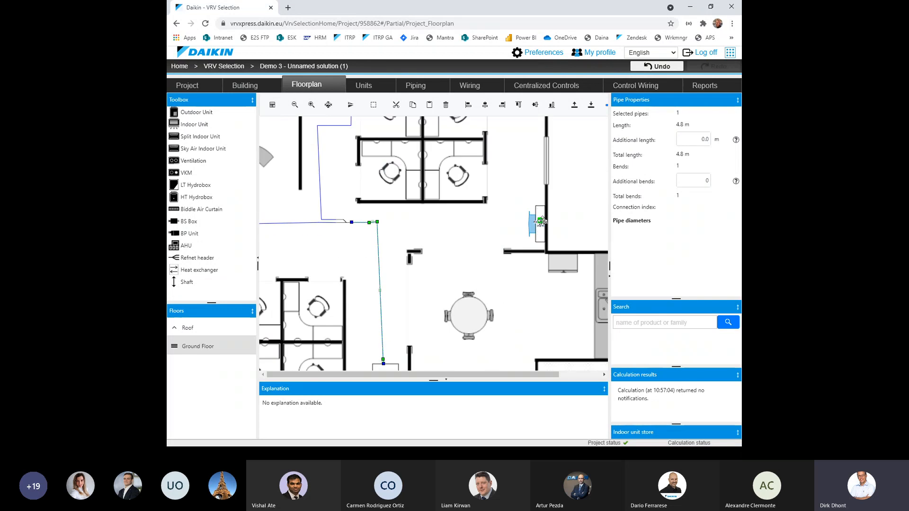
pyautogui.moveTo(540, 223)
pyautogui.mouseDown()
pyautogui.moveTo(539, 245)
pyautogui.moveTo(403, 248)
pyautogui.mouseUp()
pyautogui.moveTo(384, 307)
pyautogui.mouseDown()
pyautogui.moveTo(382, 296)
pyautogui.moveTo(383, 325)
pyautogui.mouseUp()
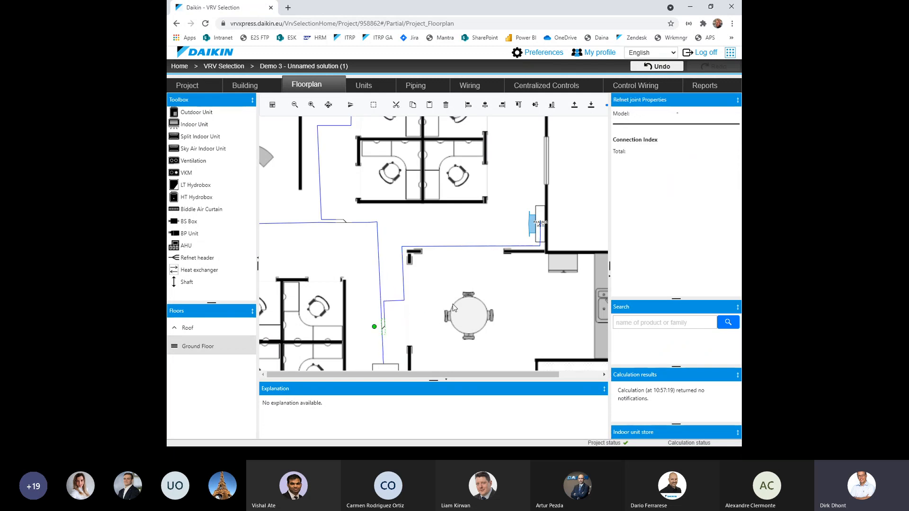
# Step: In the shaft designer, connect the ground floor indoor units' pipe to Out 1 on the roof, and close the designer
pyautogui.scroll(-4, 445, 270)
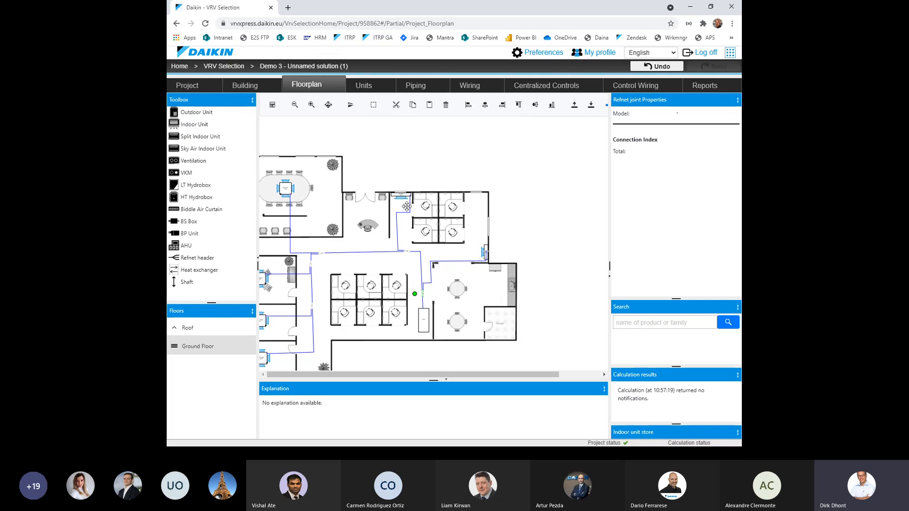
pyautogui.moveTo(376, 168); pyautogui.dragTo(434, 125)
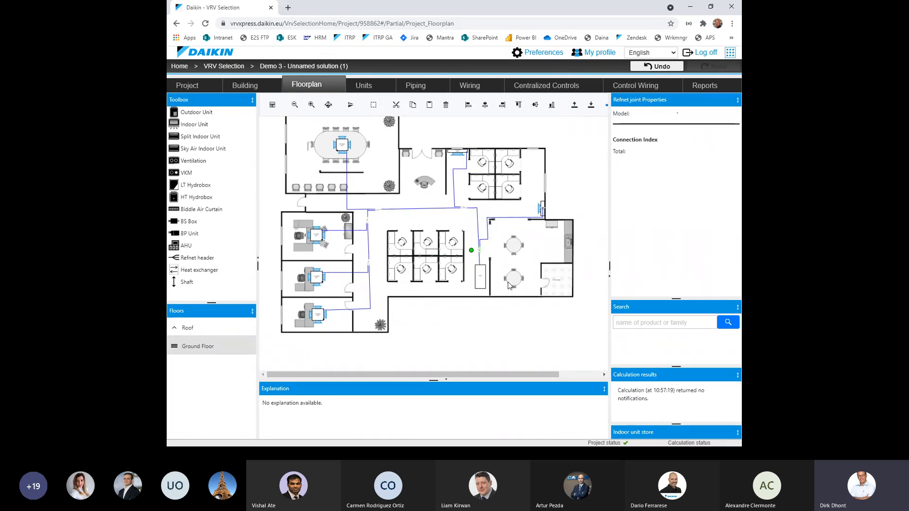
pyautogui.click(484, 285)
pyautogui.click(481, 276)
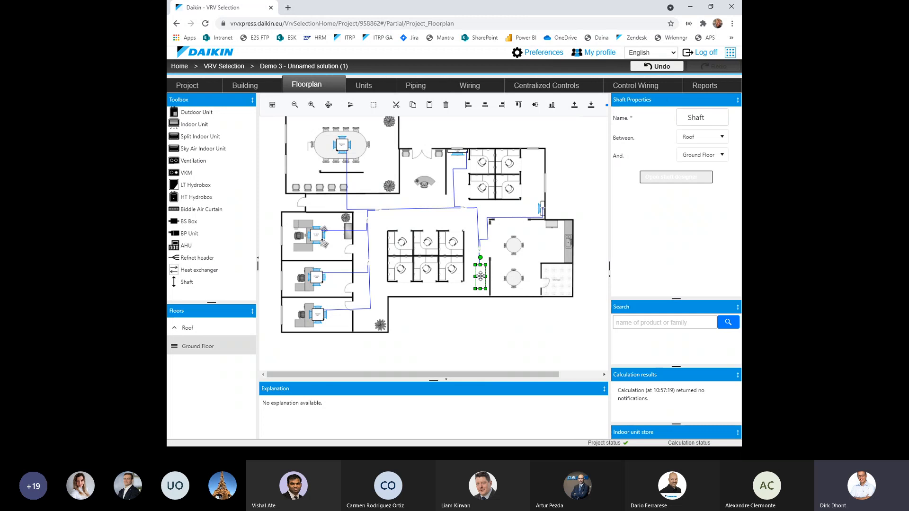
pyautogui.click(681, 178)
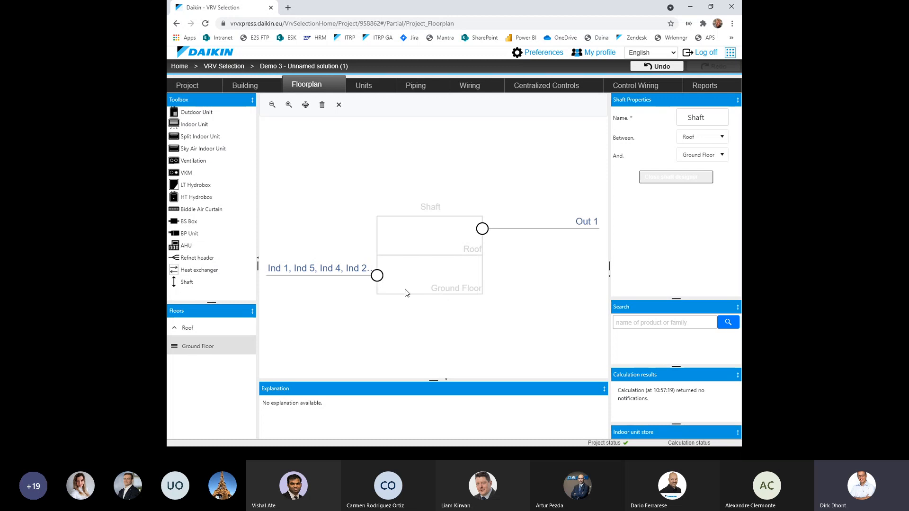
pyautogui.moveTo(377, 276); pyautogui.dragTo(483, 231)
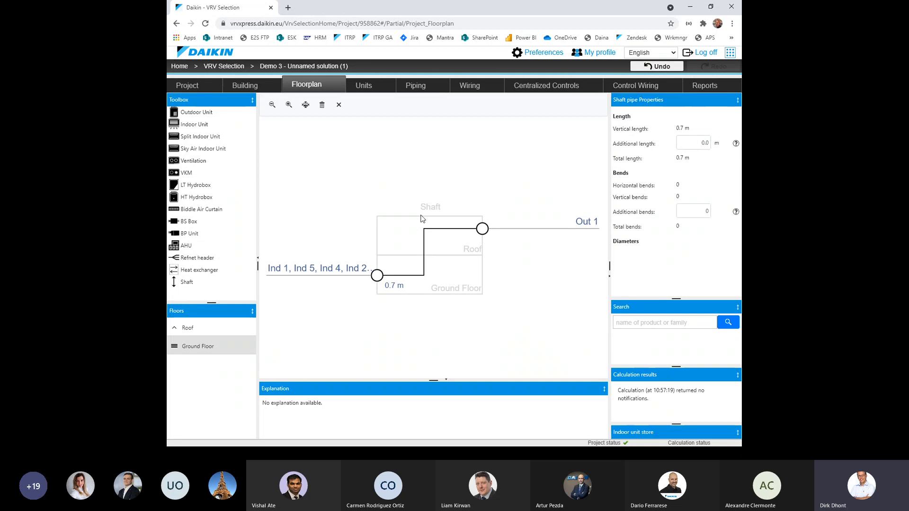
pyautogui.click(339, 104)
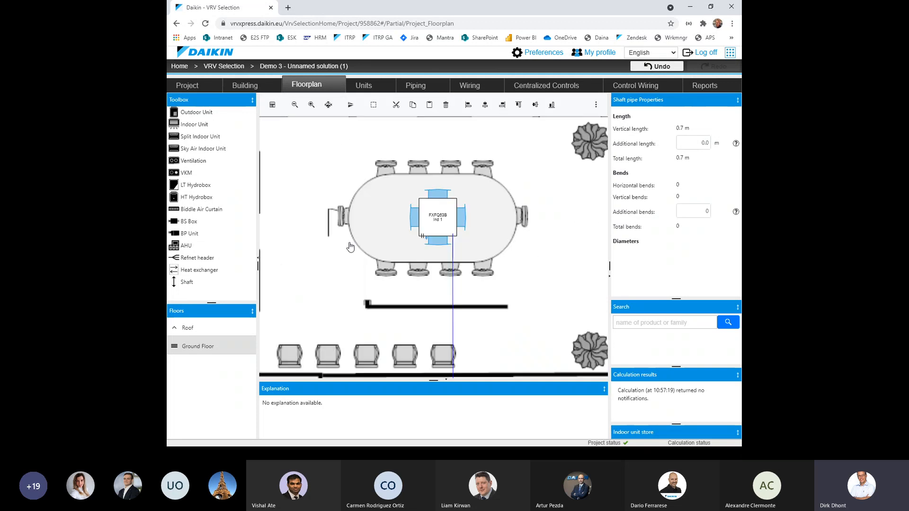
# Step: Examine the outdoor unit and the calculated pipe diameters on the Roof floor
pyautogui.click(199, 327)
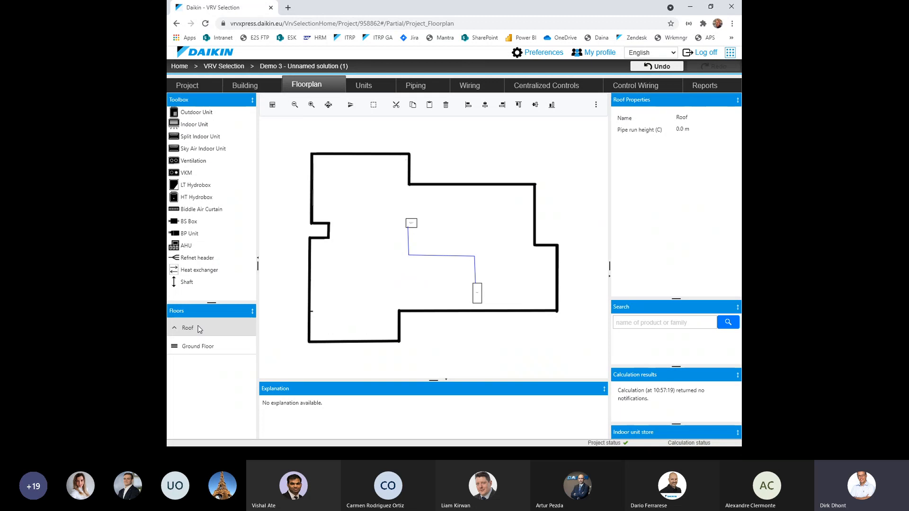
pyautogui.scroll(8, 426, 244)
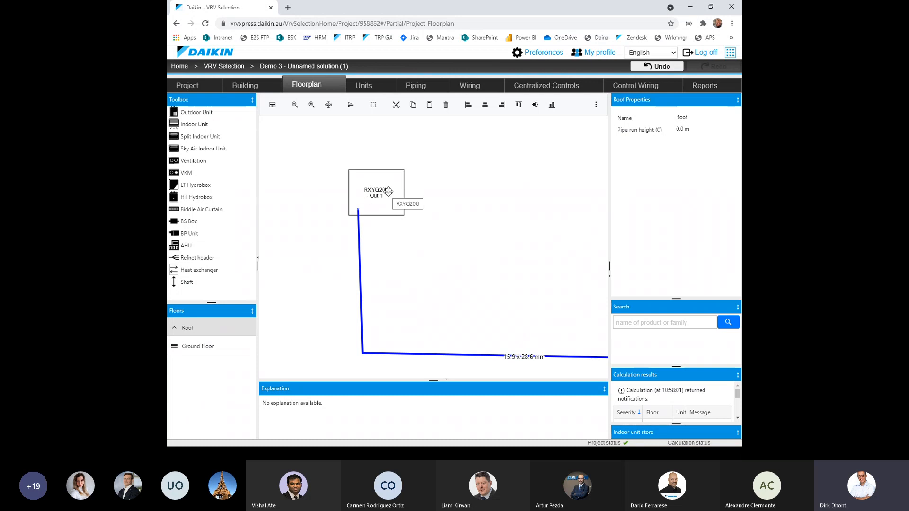
pyautogui.scroll(-5, 474, 272)
pyautogui.scroll(4, 424, 274)
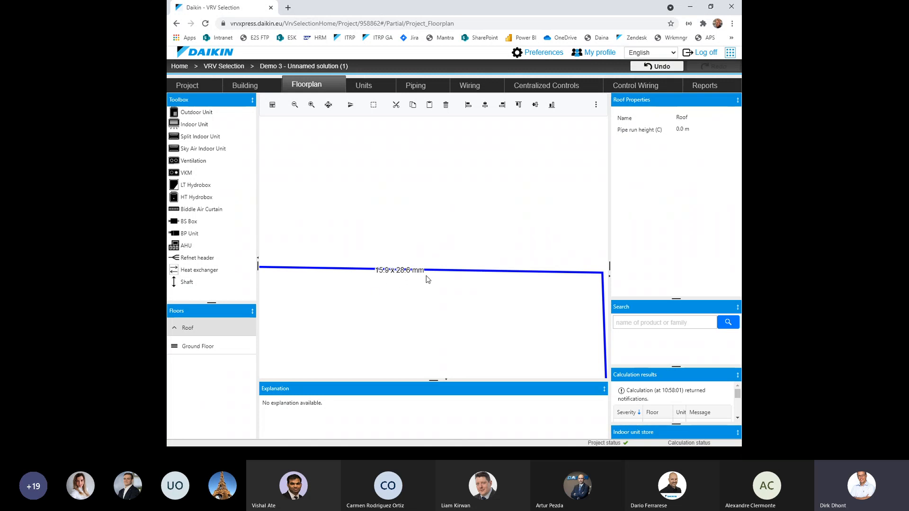
pyautogui.scroll(-4, 441, 279)
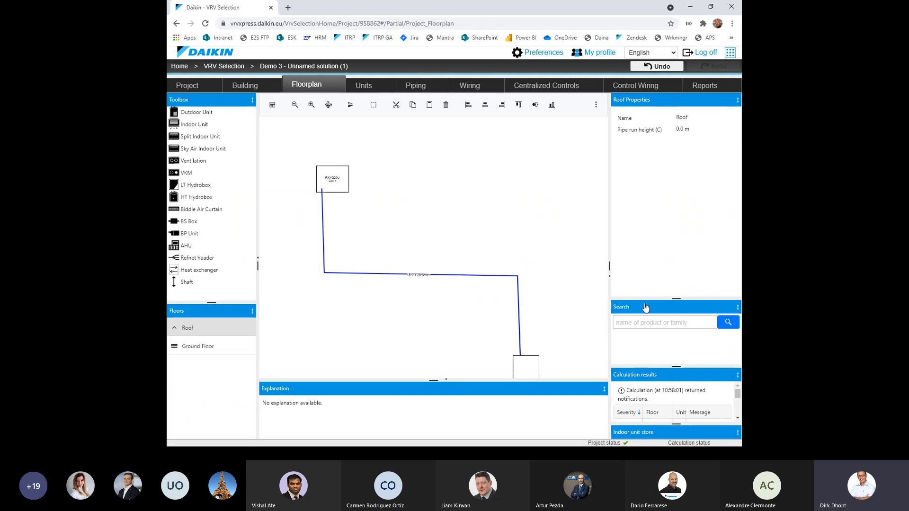
# Step: Enlarge the calculation results area and go to the Ground Floor refnet joint behind the largest outflow connector notification
pyautogui.moveTo(646, 300); pyautogui.dragTo(641, 203)
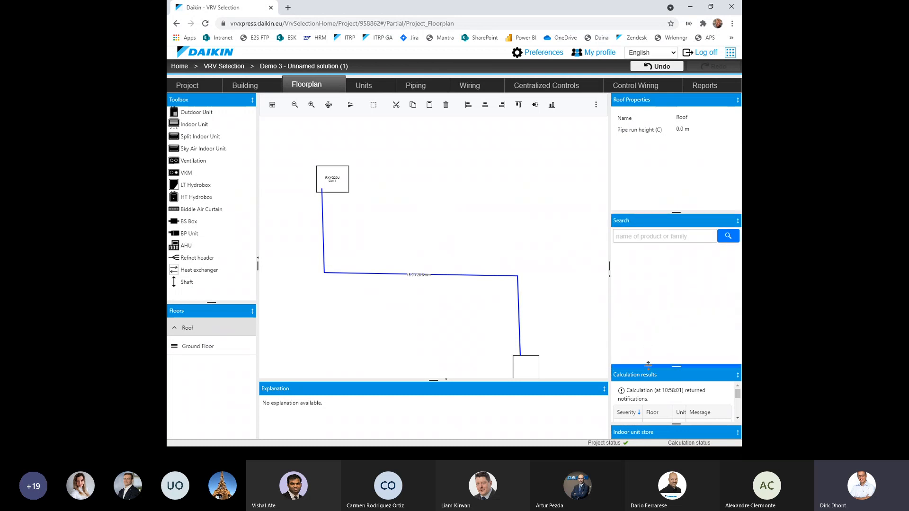
pyautogui.moveTo(649, 366); pyautogui.dragTo(642, 257)
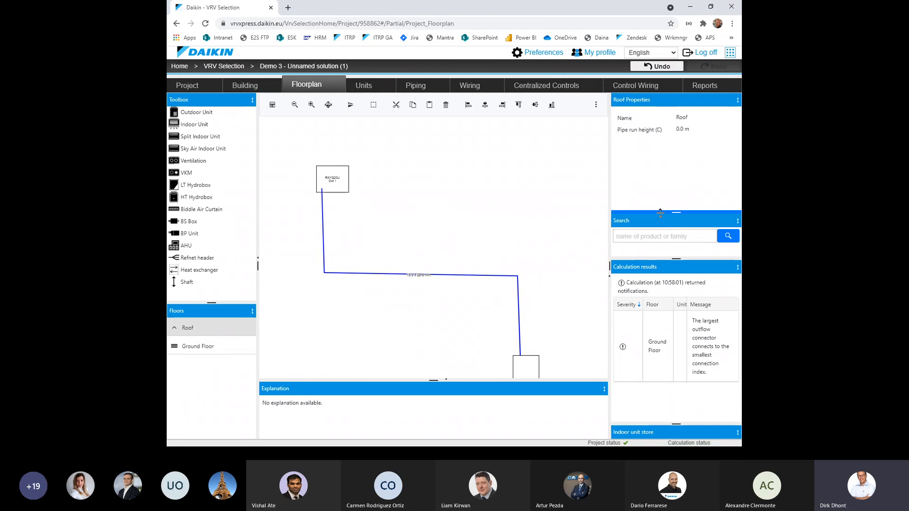
pyautogui.moveTo(663, 212); pyautogui.dragTo(661, 182)
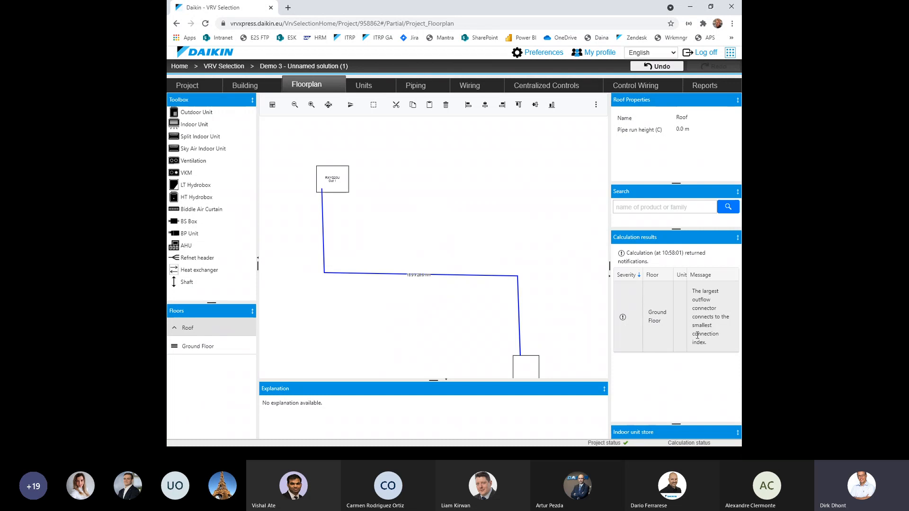
pyautogui.doubleClick(704, 309)
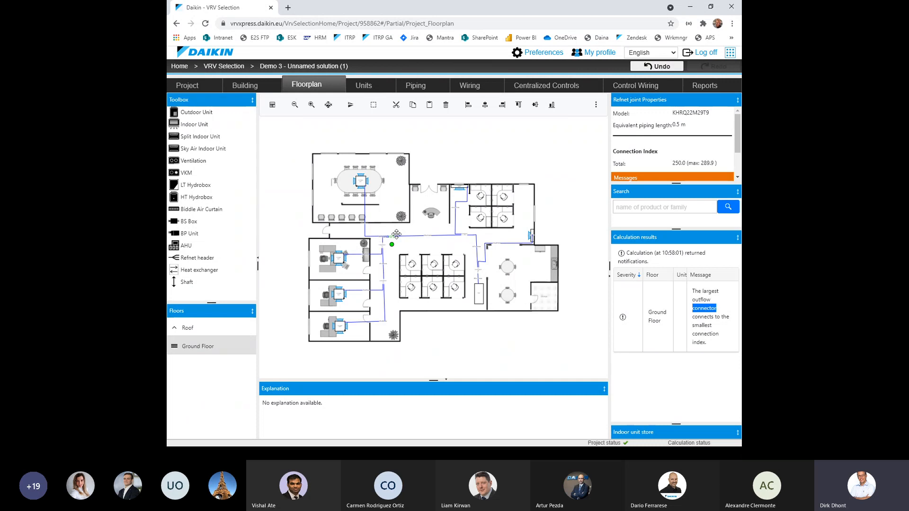
# Step: Examine the flagged corridor refnet joint, its branches and the calculated pipe diameters around the offices
pyautogui.scroll(5, 397, 234)
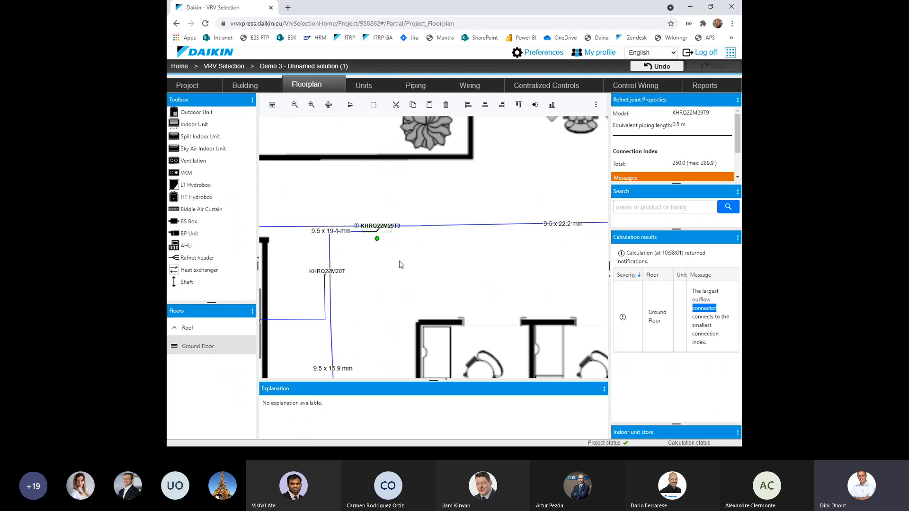
pyautogui.scroll(-4, 399, 264)
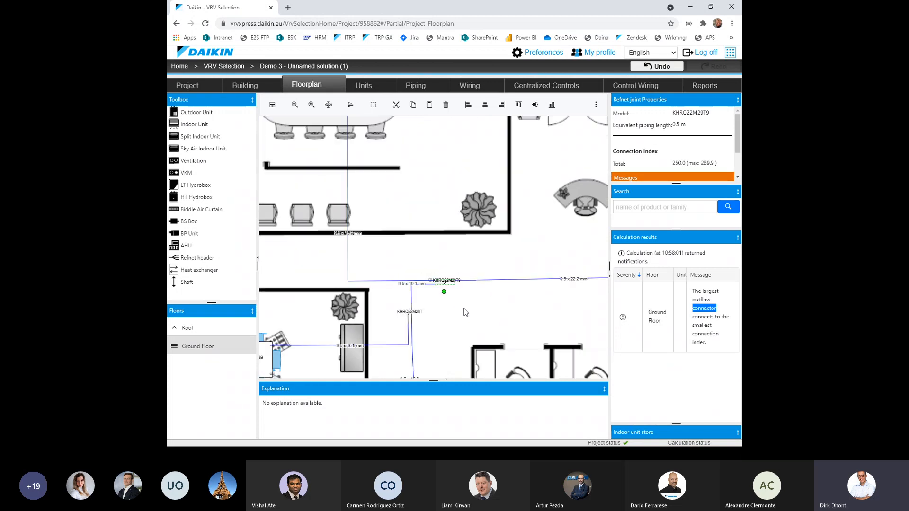
pyautogui.scroll(-1, 466, 313)
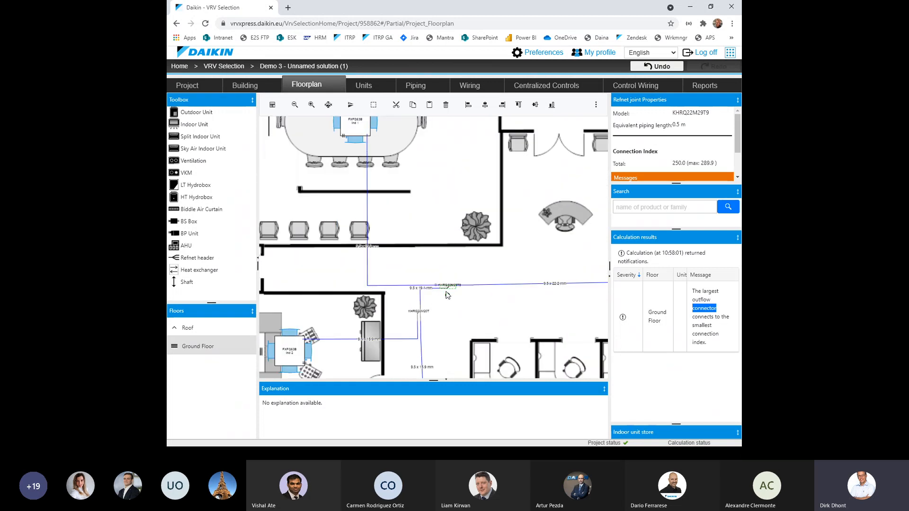
pyautogui.scroll(2, 447, 296)
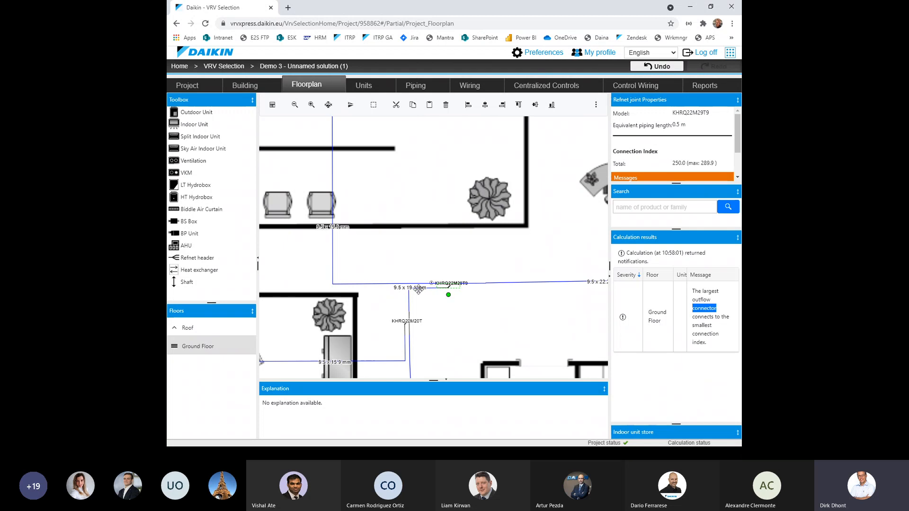
pyautogui.scroll(4, 442, 290)
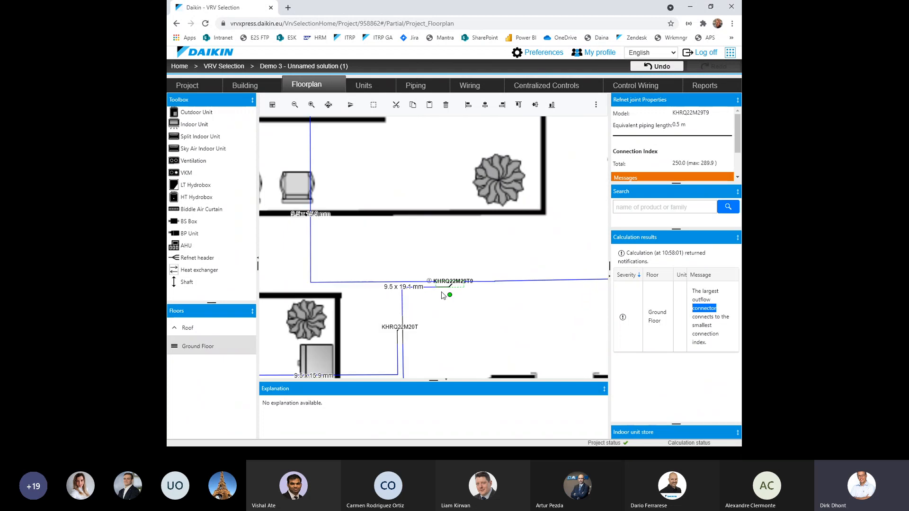
pyautogui.scroll(-3, 447, 287)
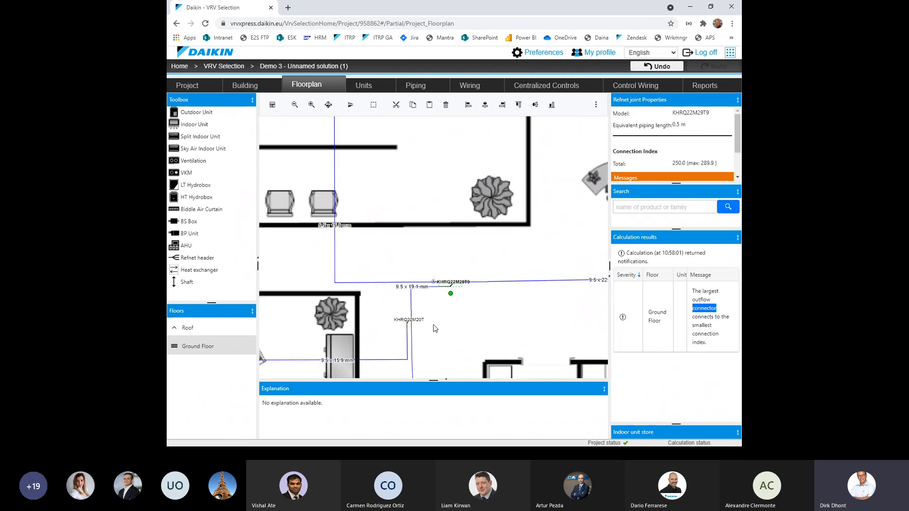
pyautogui.moveTo(449, 322); pyautogui.dragTo(501, 207)
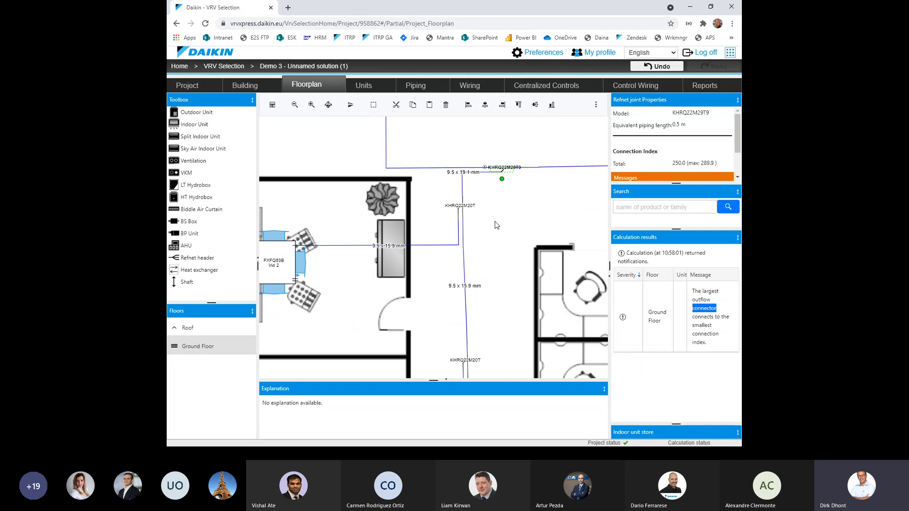
# Step: Trace the pipes from the flagged KHRQ22M29T9 joint to the office units and the meeting room unit Ind 1
pyautogui.scroll(-1, 495, 221)
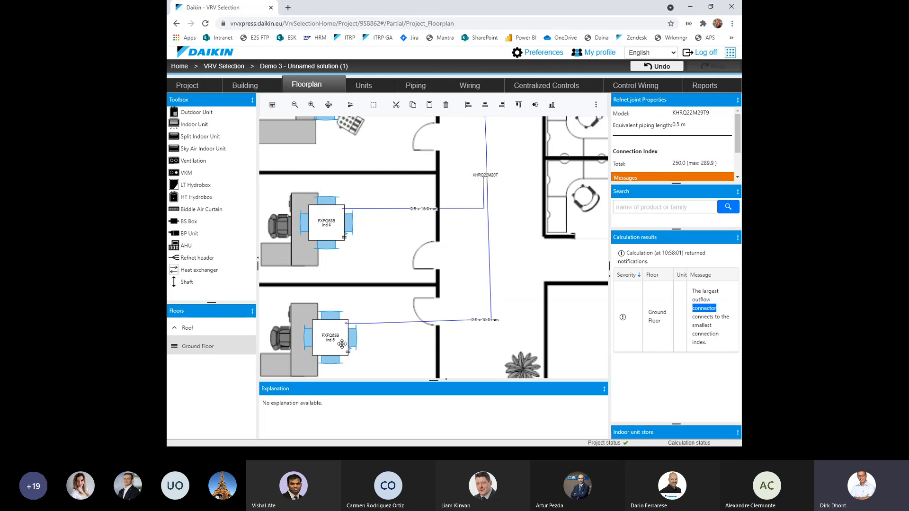
pyautogui.scroll(1, 342, 342)
pyautogui.scroll(-2, 395, 240)
pyautogui.scroll(-1, 408, 223)
pyautogui.moveTo(483, 158); pyautogui.dragTo(458, 373)
pyautogui.scroll(1, 394, 145)
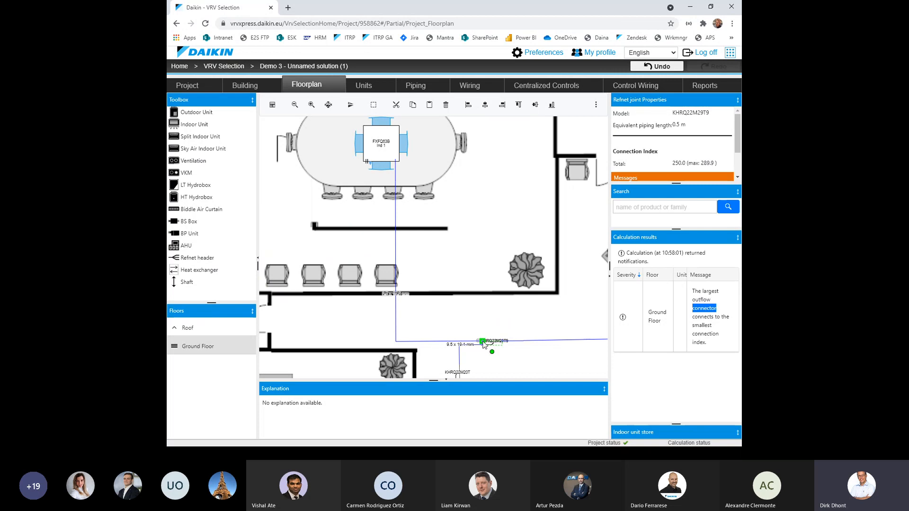
pyautogui.scroll(2, 515, 364)
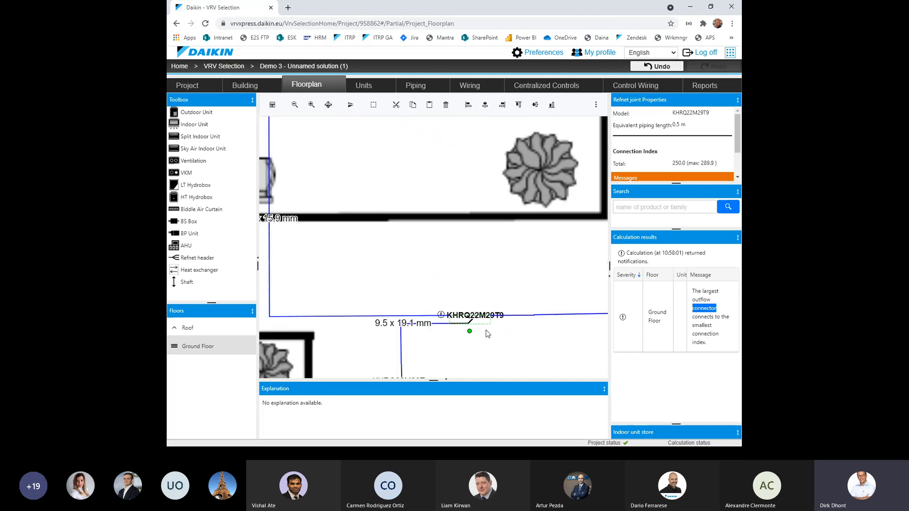
pyautogui.moveTo(453, 278); pyautogui.dragTo(386, 223)
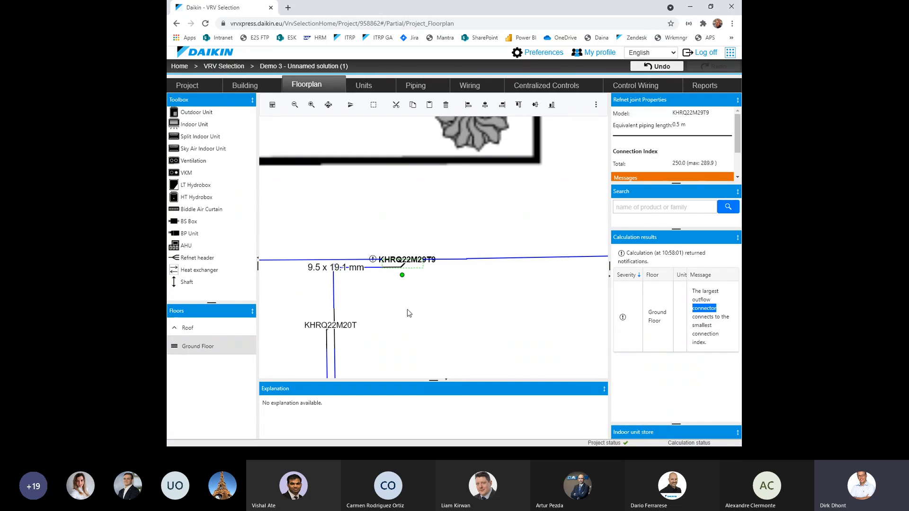
# Step: Swap the two outgoing pipes of the flagged KHRQ22M29T9 joint by detaching both and reconnecting each to the other outlet
pyautogui.scroll(2, 380, 302)
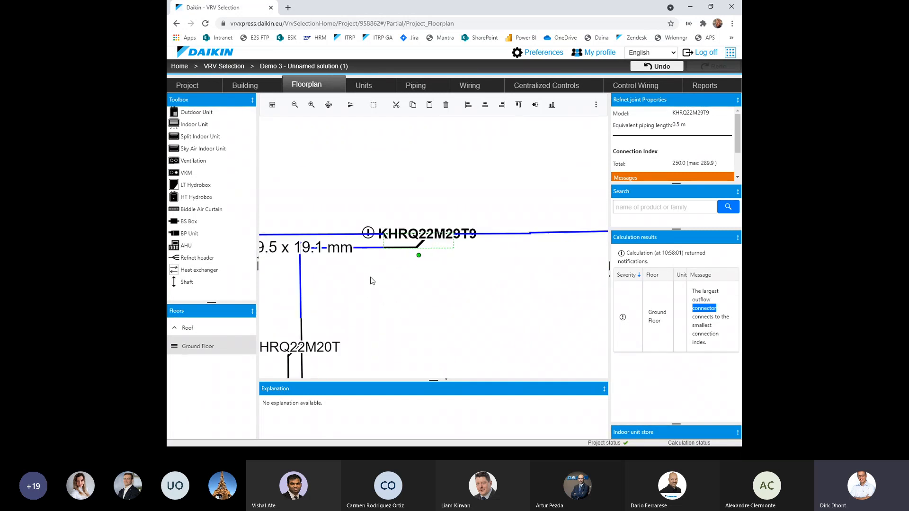
pyautogui.click(363, 247)
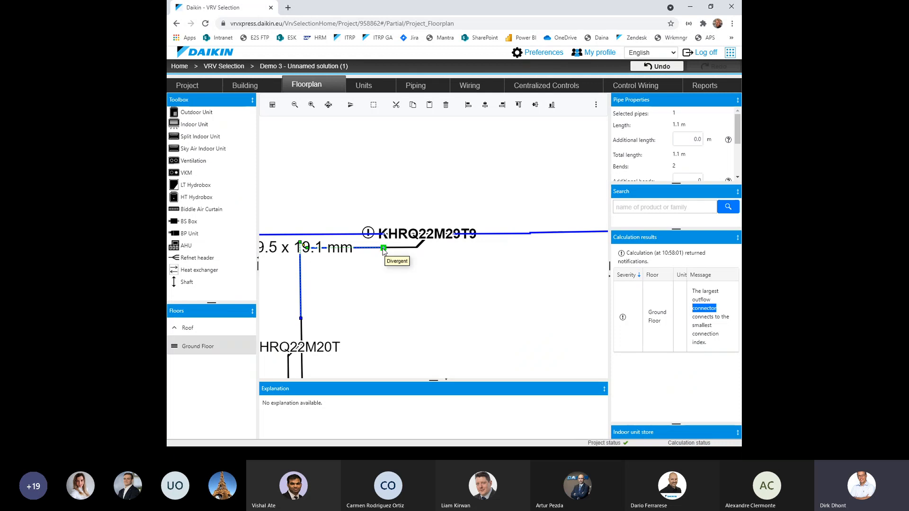
pyautogui.moveTo(383, 247); pyautogui.dragTo(373, 294)
pyautogui.click(365, 233)
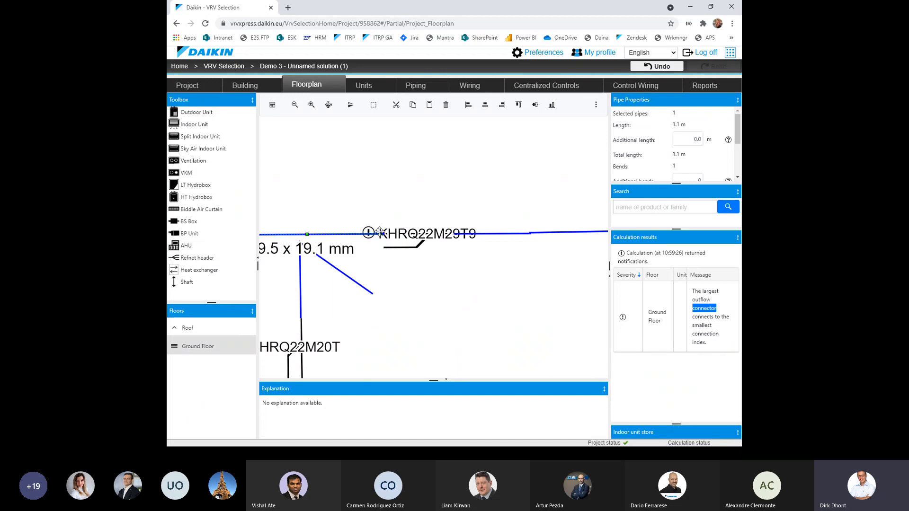
pyautogui.moveTo(384, 236); pyautogui.dragTo(386, 203)
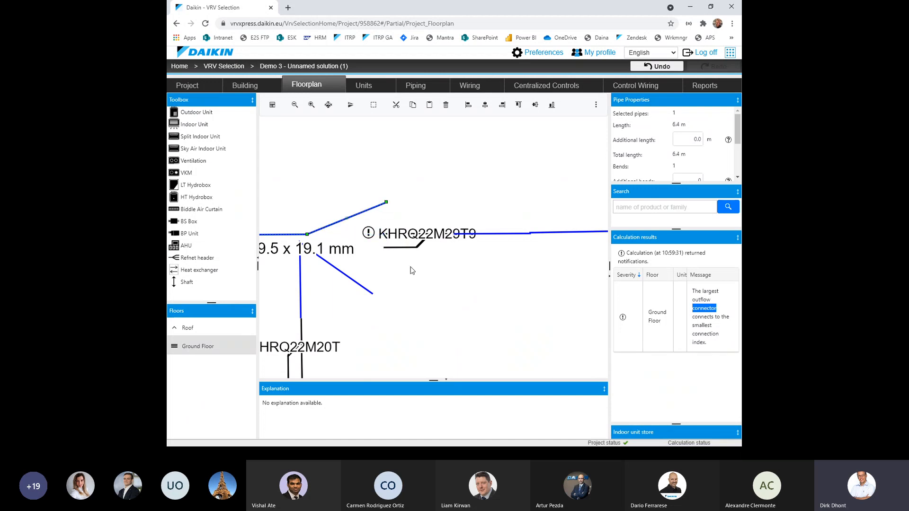
pyautogui.click(370, 293)
pyautogui.moveTo(371, 293); pyautogui.dragTo(383, 248)
pyautogui.click(387, 204)
pyautogui.scroll(1, 342, 250)
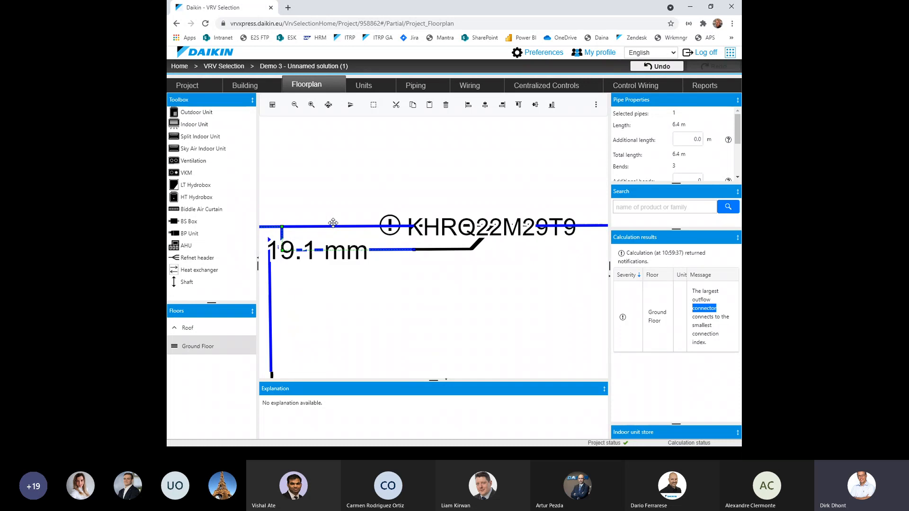
# Step: Flip the KHRQ22M29T9 refnet joint in the corridor
pyautogui.click(437, 241)
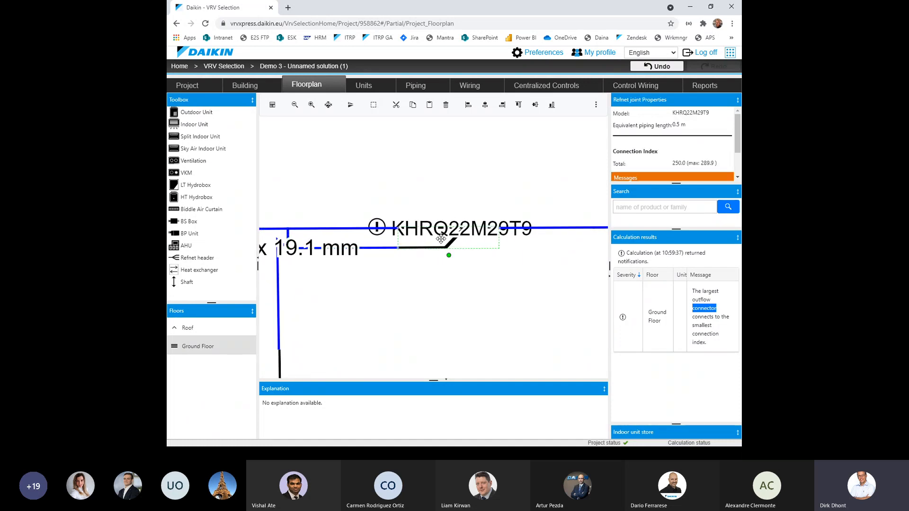
pyautogui.click(350, 109)
pyautogui.scroll(-1, 470, 310)
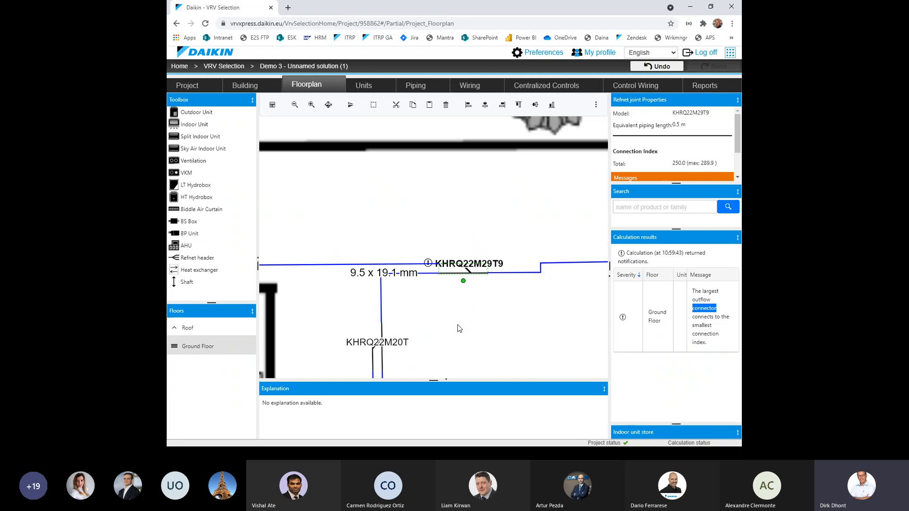
# Step: Shift the KHRQ22M29T9 joint slightly along the corridor, away from the offices, and straighten its incoming pipe
pyautogui.scroll(-1, 458, 325)
pyautogui.moveTo(464, 278)
pyautogui.mouseDown()
pyautogui.moveTo(443, 273)
pyautogui.moveTo(472, 276)
pyautogui.mouseUp()
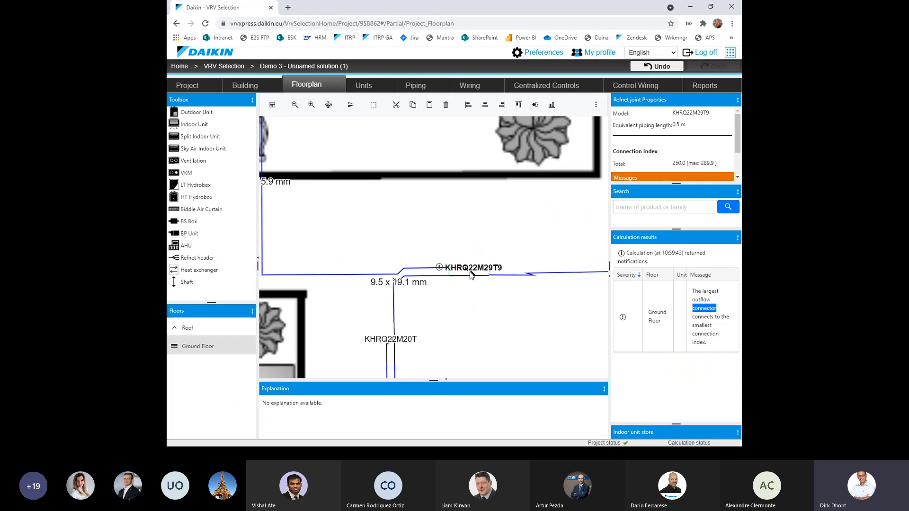
pyautogui.click(571, 272)
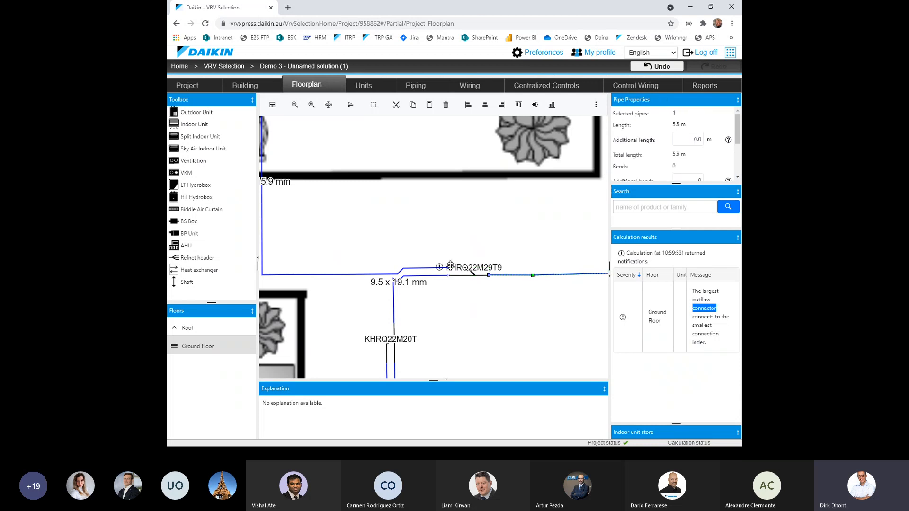
pyautogui.moveTo(450, 267); pyautogui.dragTo(472, 278)
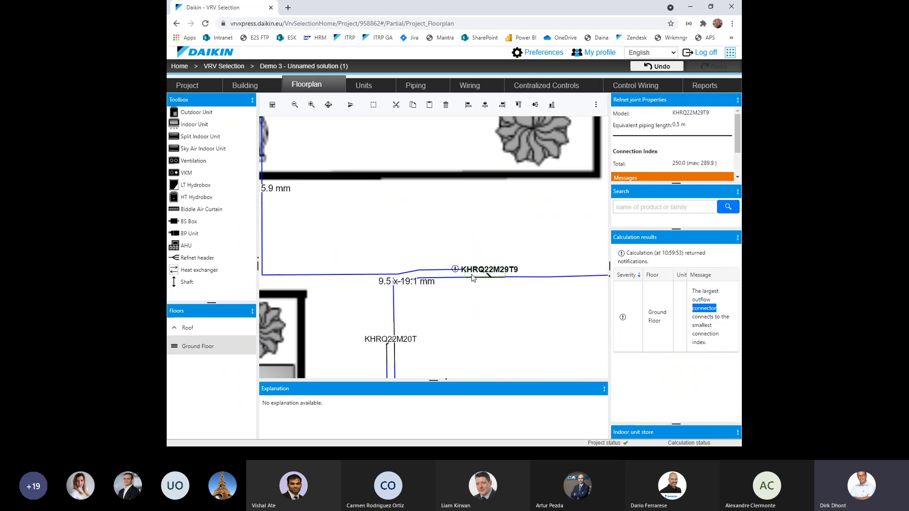
# Step: Deselect the corridor joint and recalculate the system to refresh the notifications
pyautogui.click(427, 325)
pyautogui.scroll(-1, 414, 314)
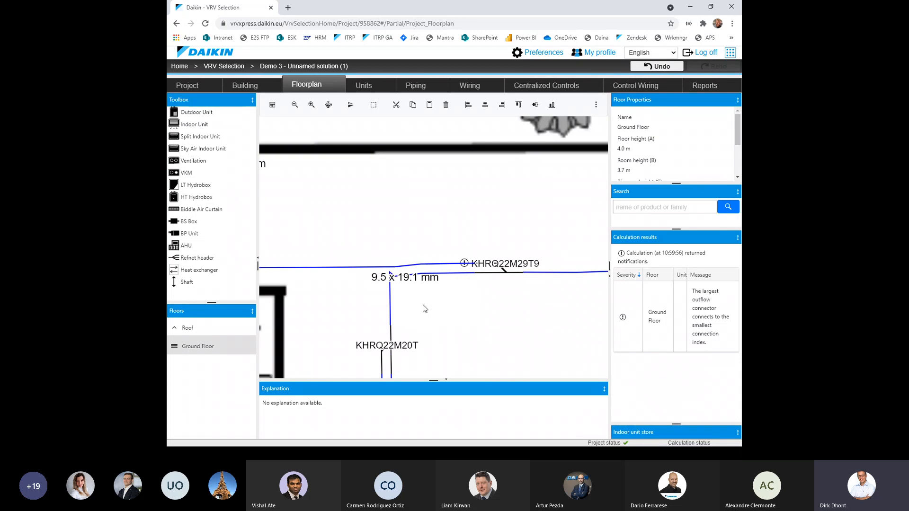
pyautogui.scroll(-1, 425, 309)
pyautogui.click(273, 106)
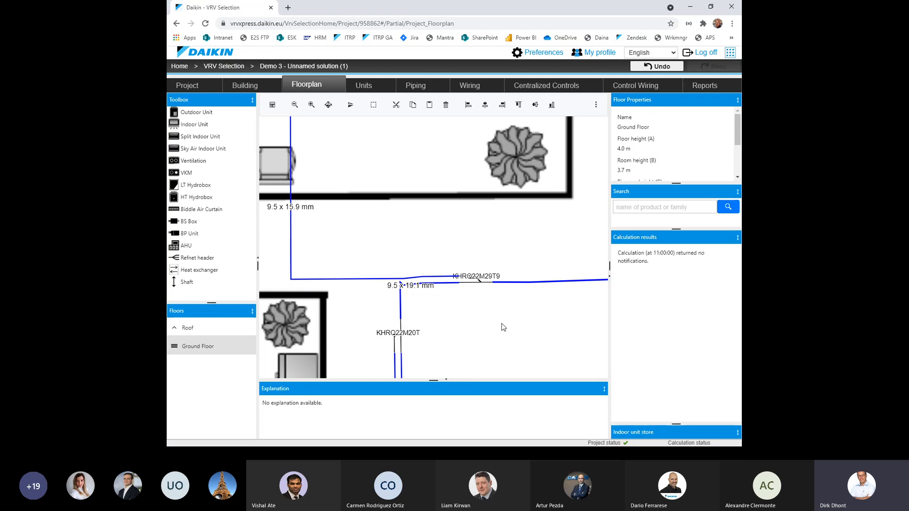
pyautogui.click(687, 5)
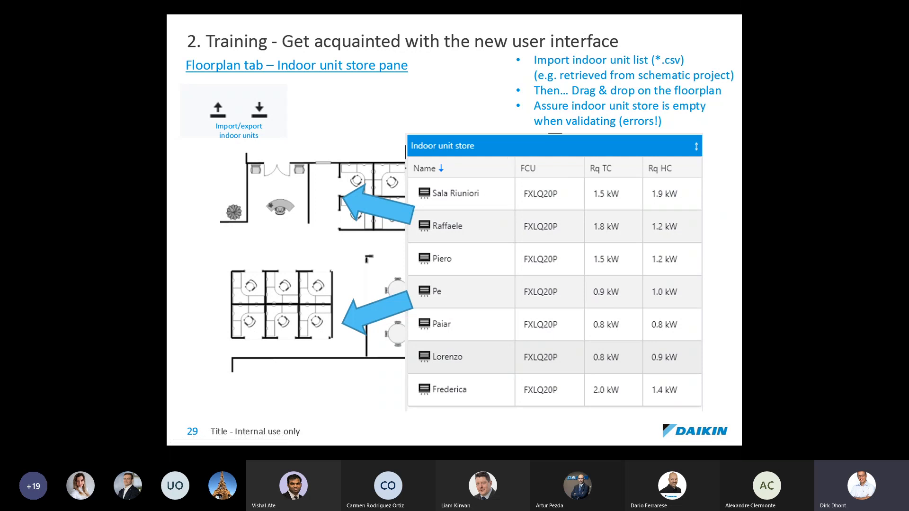
pyautogui.hotkey('alt', 'Tab')
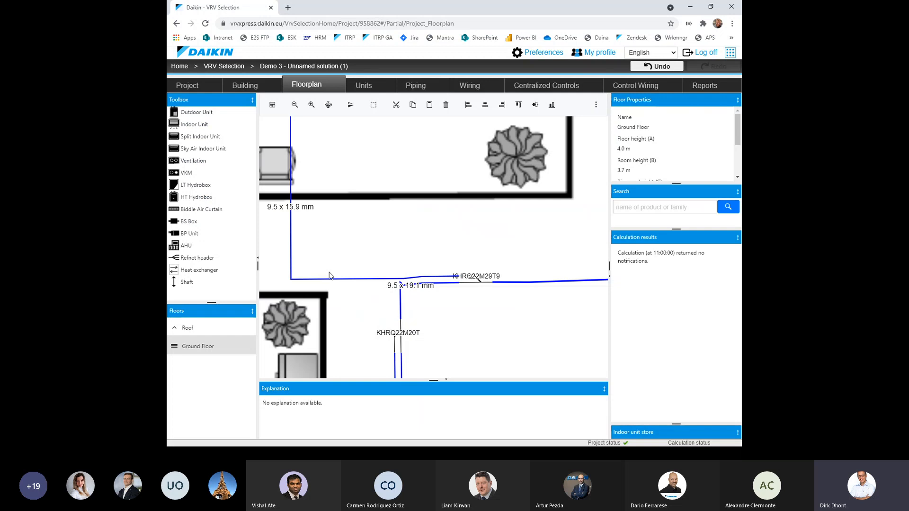
# Step: Rename the indoor unit Ind 2 in the office next to the corridor as labo
pyautogui.scroll(-2, 314, 303)
pyautogui.moveTo(345, 326); pyautogui.dragTo(452, 220)
pyautogui.click(288, 278)
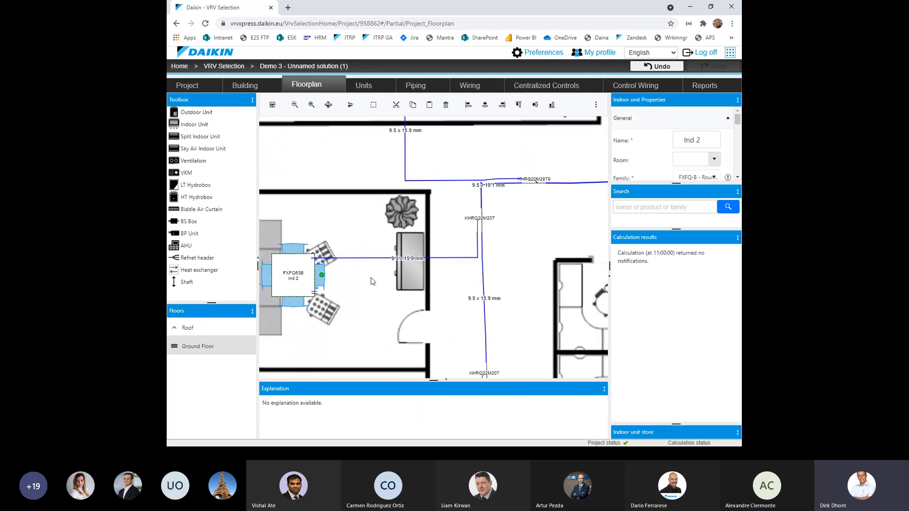
pyautogui.tripleClick(707, 143)
pyautogui.write('labo')
pyautogui.scroll(-2, 435, 301)
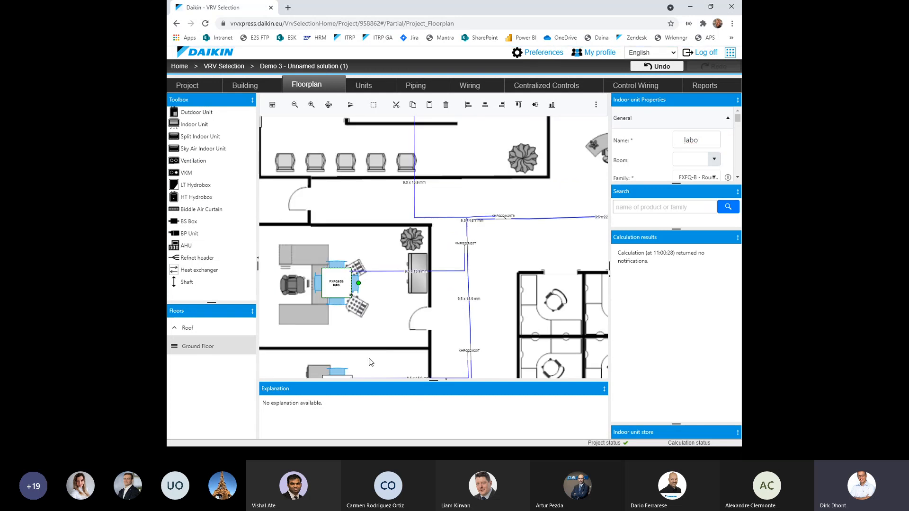
# Step: Select the floor-standing unit Ind 6 beside the reception and replace the name in the unit properties with a person's first name
pyautogui.moveTo(521, 173); pyautogui.dragTo(319, 253)
pyautogui.click(505, 149)
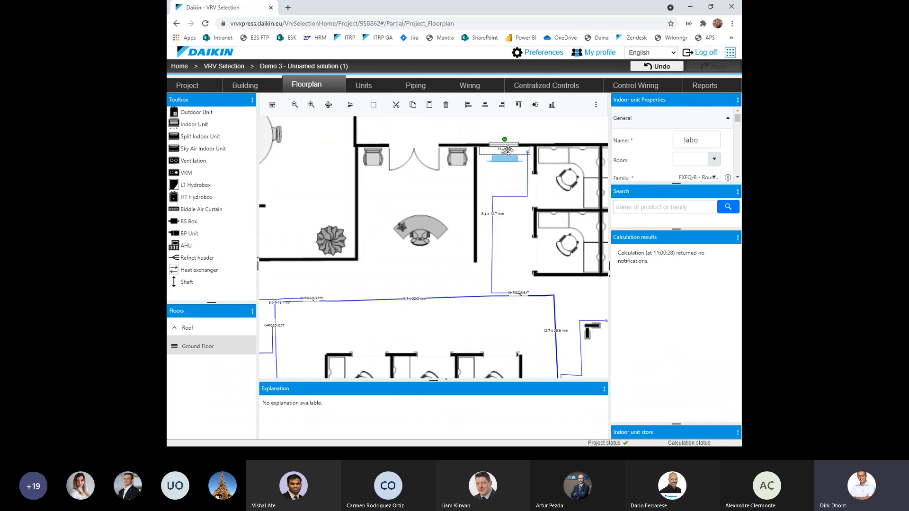
pyautogui.doubleClick(715, 148)
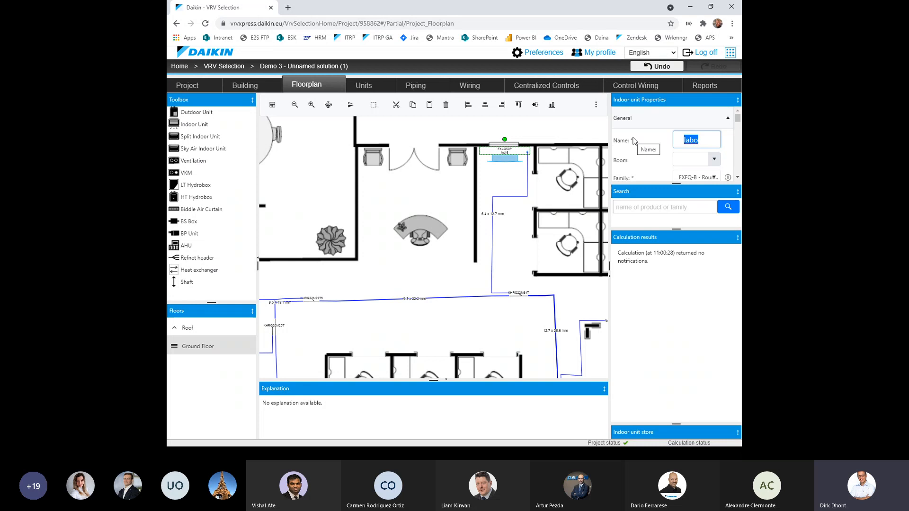
pyautogui.write('d')
# Step: Search the project for the entered first name, enlarge the search results area and go to the matching unit
pyautogui.click(630, 210)
pyautogui.write('d')
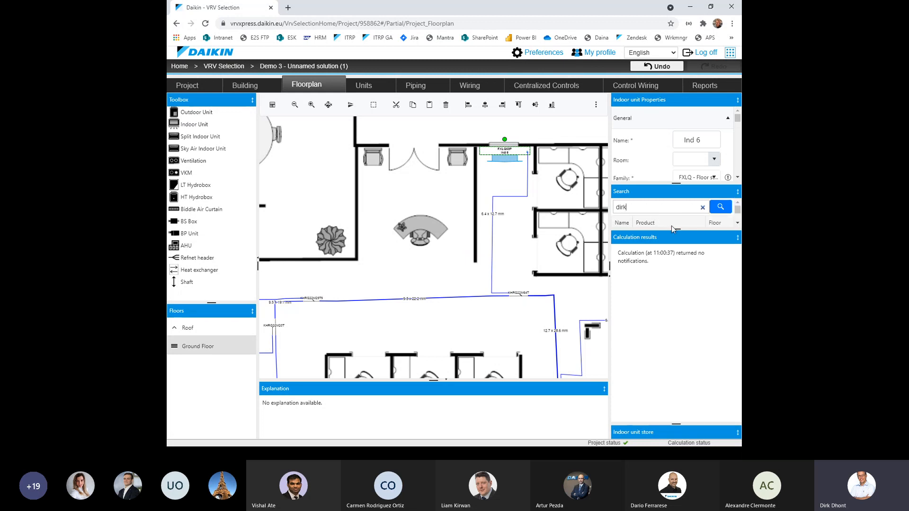
pyautogui.moveTo(672, 228); pyautogui.dragTo(657, 354)
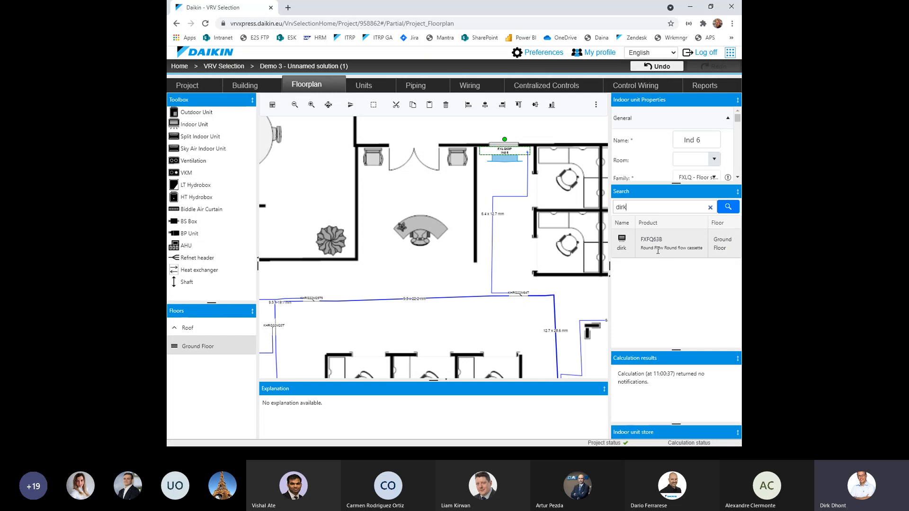
pyautogui.click(657, 248)
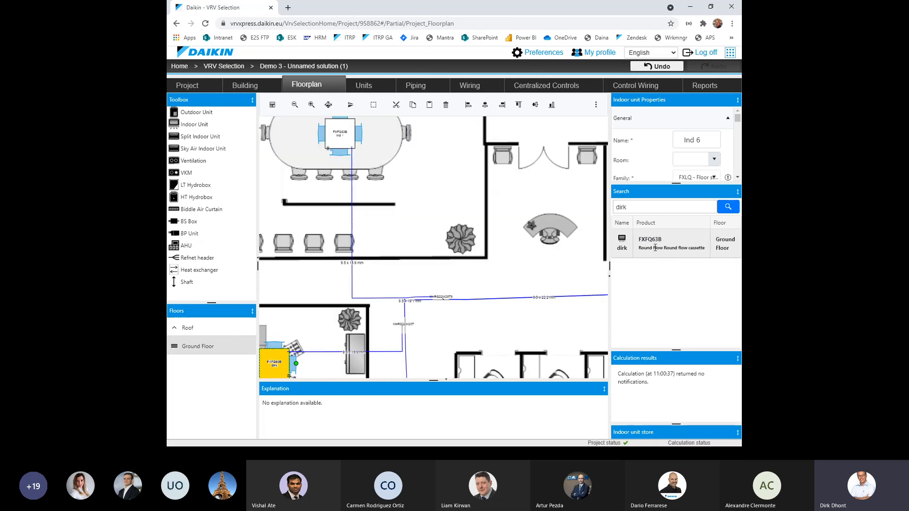
# Step: Compare the highlighted office unit with unit Ind 6 beside the reception to check which one carries the new name
pyautogui.scroll(-1, 417, 308)
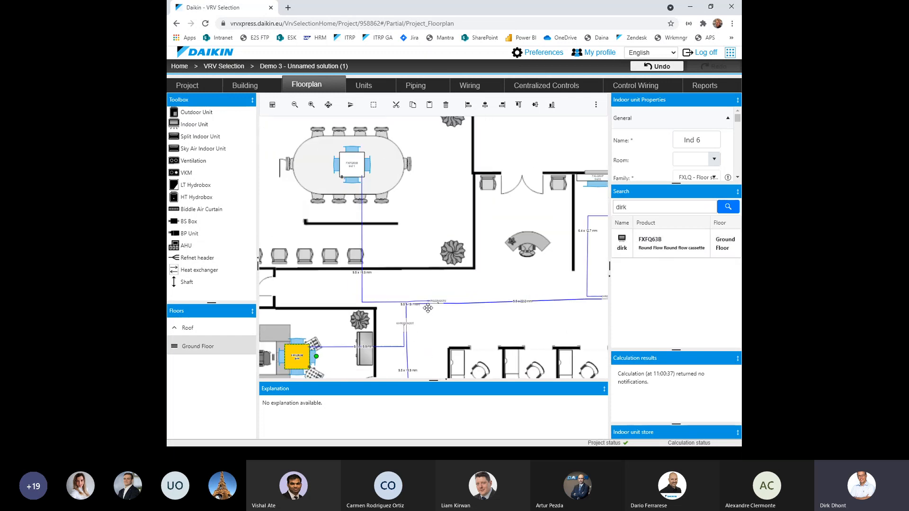
pyautogui.moveTo(402, 308); pyautogui.dragTo(438, 229)
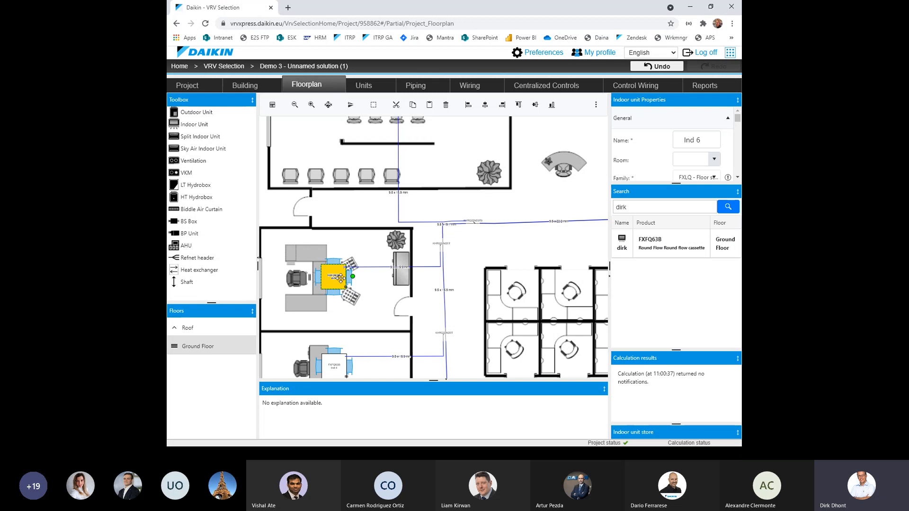
pyautogui.moveTo(544, 148); pyautogui.dragTo(528, 188)
pyautogui.scroll(5, 521, 258)
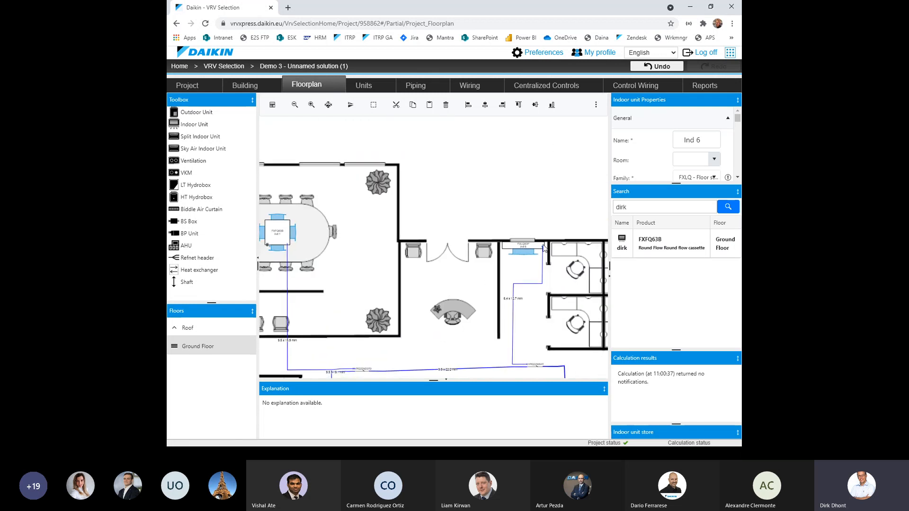
pyautogui.scroll(-2, 508, 274)
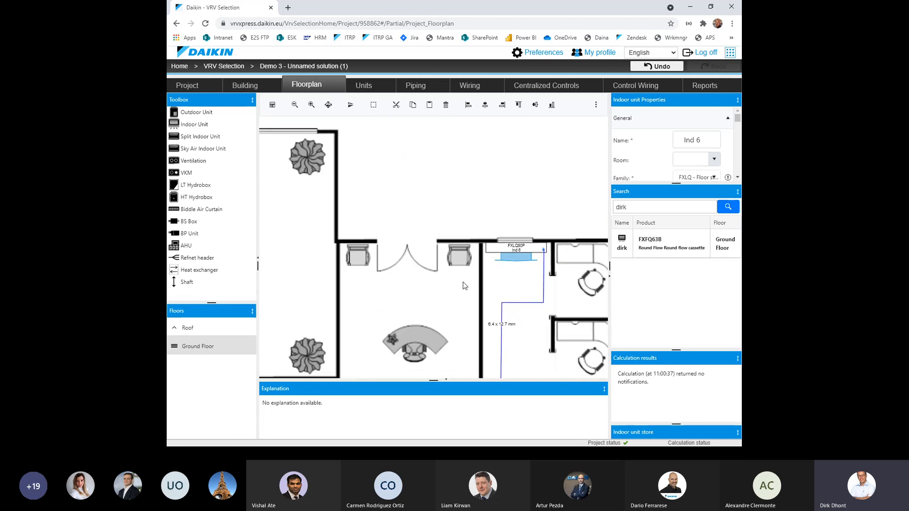
pyautogui.moveTo(443, 325); pyautogui.dragTo(570, 154)
pyautogui.moveTo(368, 293); pyautogui.dragTo(481, 188)
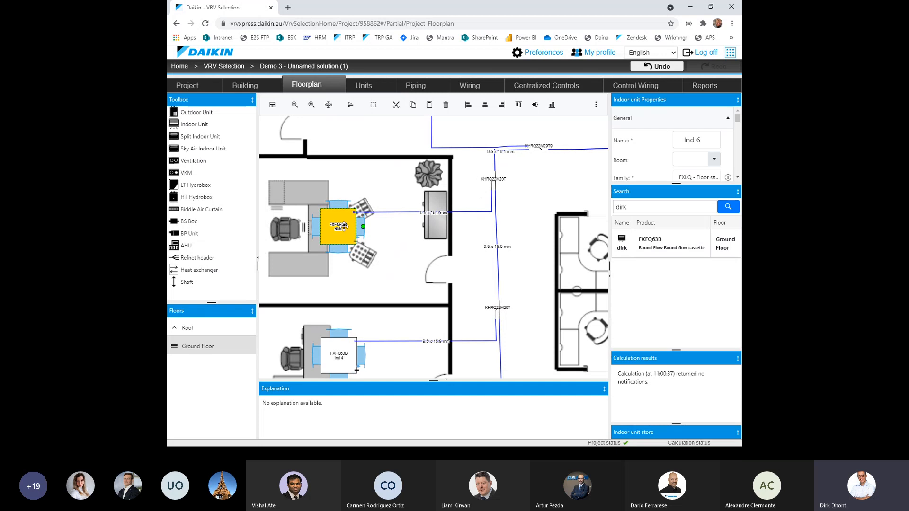
pyautogui.scroll(2, 346, 225)
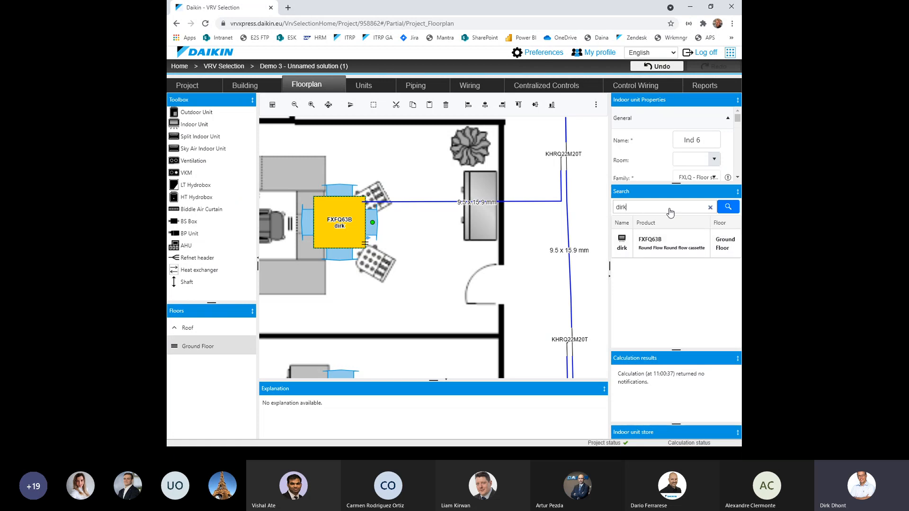
# Step: Search the project for fxfq units, widen the results area and go to the indoor unit Ind 1
pyautogui.moveTo(669, 209); pyautogui.dragTo(594, 209)
pyautogui.press('BackSpace')
pyautogui.write('fxfq')
pyautogui.click(733, 208)
pyautogui.scroll(-4, 501, 237)
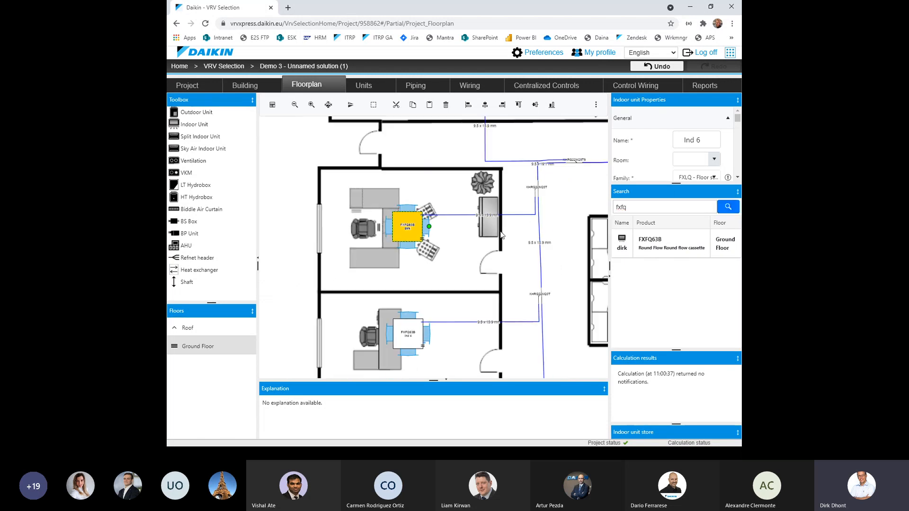
pyautogui.click(729, 209)
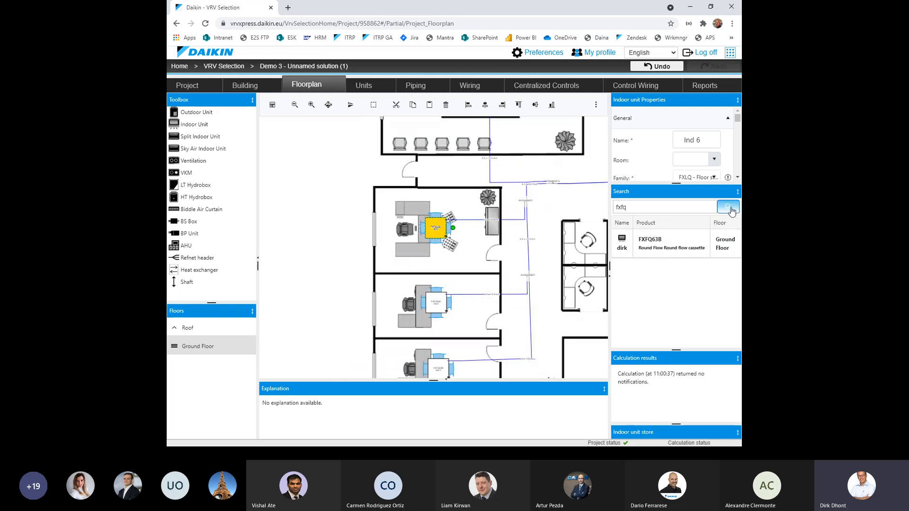
pyautogui.moveTo(612, 208); pyautogui.dragTo(571, 209)
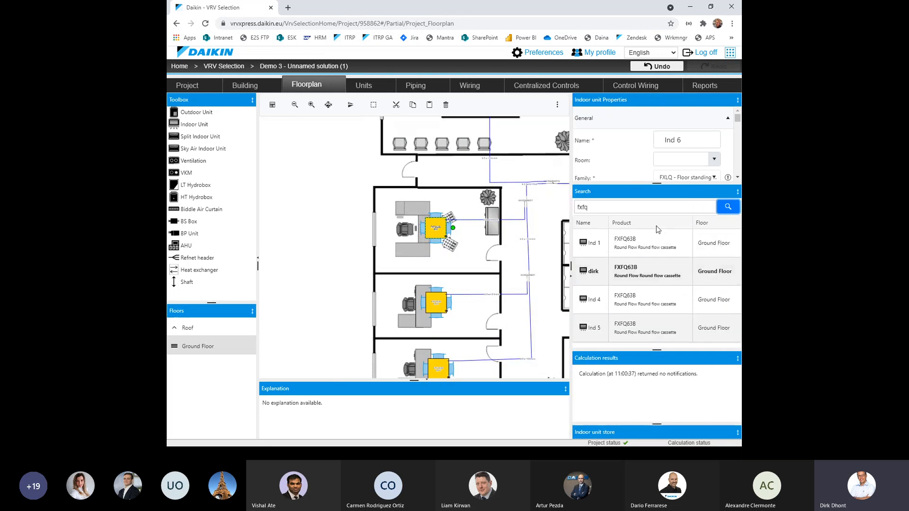
pyautogui.click(636, 245)
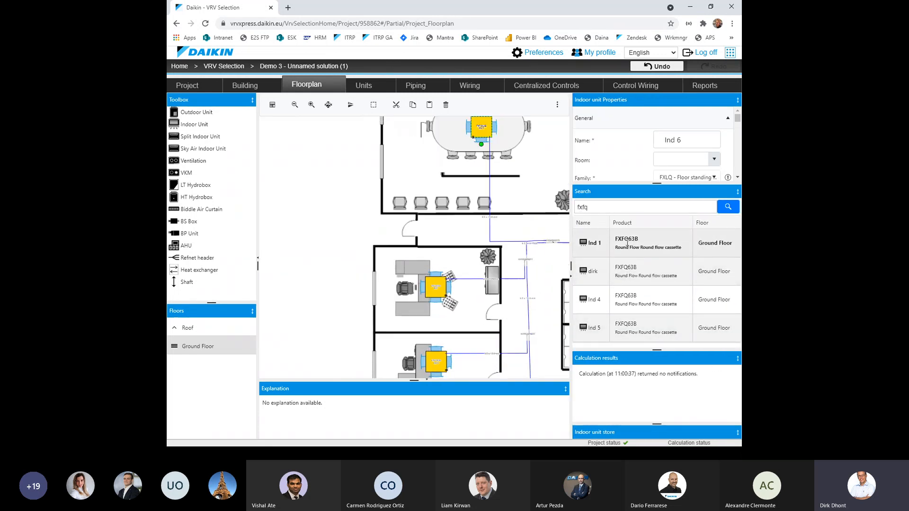
# Step: Go to the indoor unit Ind 4 from the fxfq search results
pyautogui.click(647, 284)
pyautogui.click(576, 306)
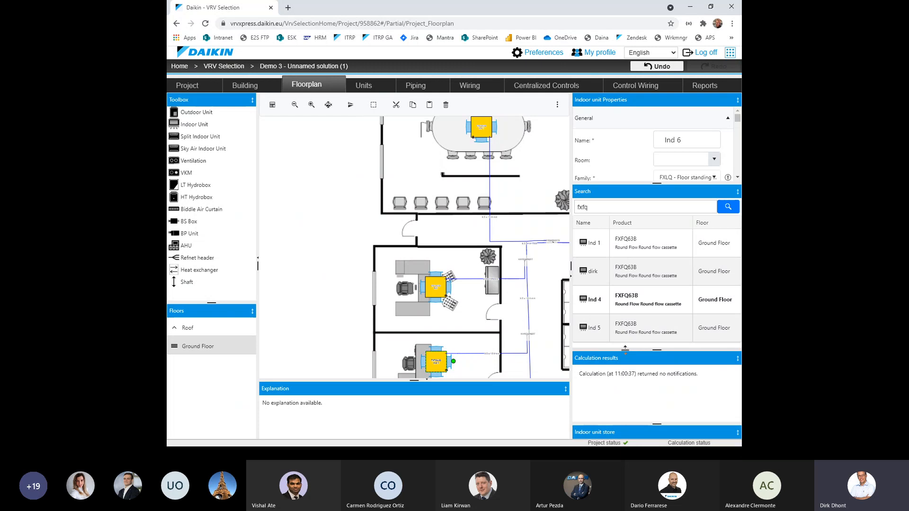
# Step: Enlarge the indoor unit store and import the indoor unit list from the VRVSelectionExport-schematic vs floor csv file
pyautogui.moveTo(625, 349); pyautogui.dragTo(625, 279)
pyautogui.moveTo(642, 422); pyautogui.dragTo(656, 314)
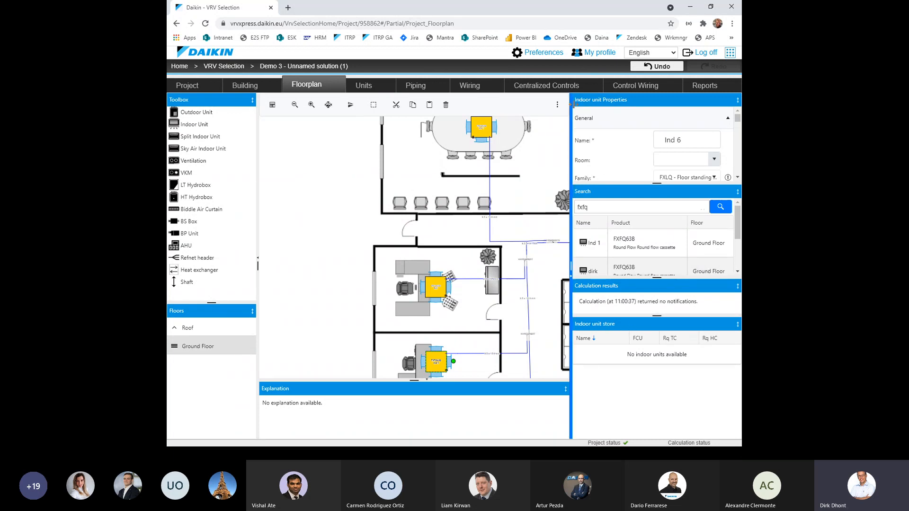
pyautogui.moveTo(573, 104); pyautogui.dragTo(636, 105)
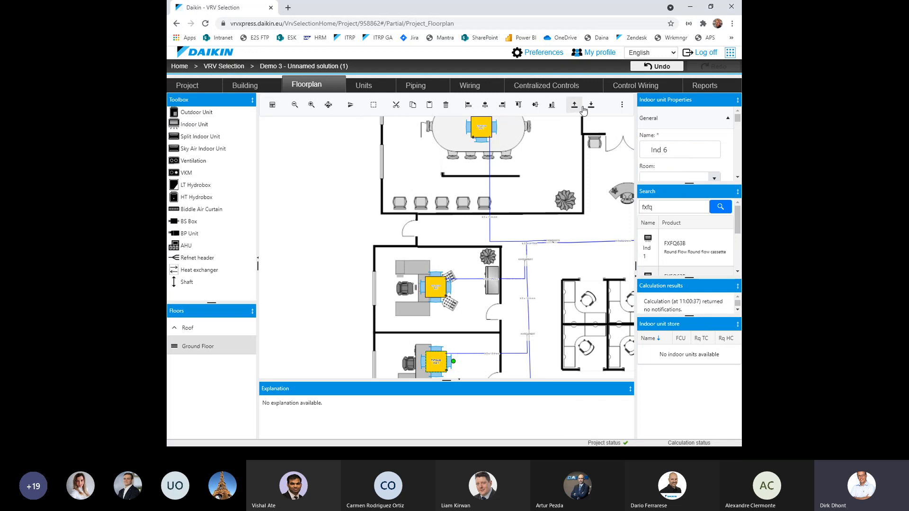
pyautogui.click(574, 106)
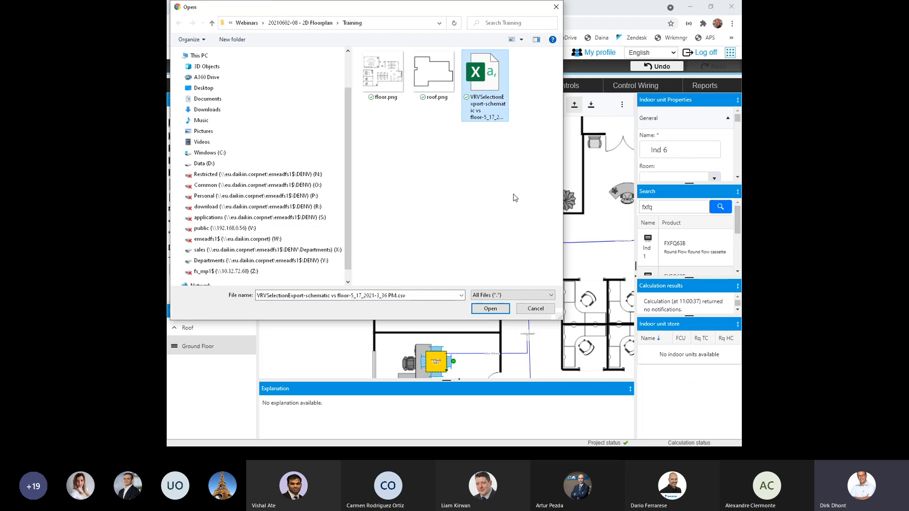
pyautogui.click(490, 309)
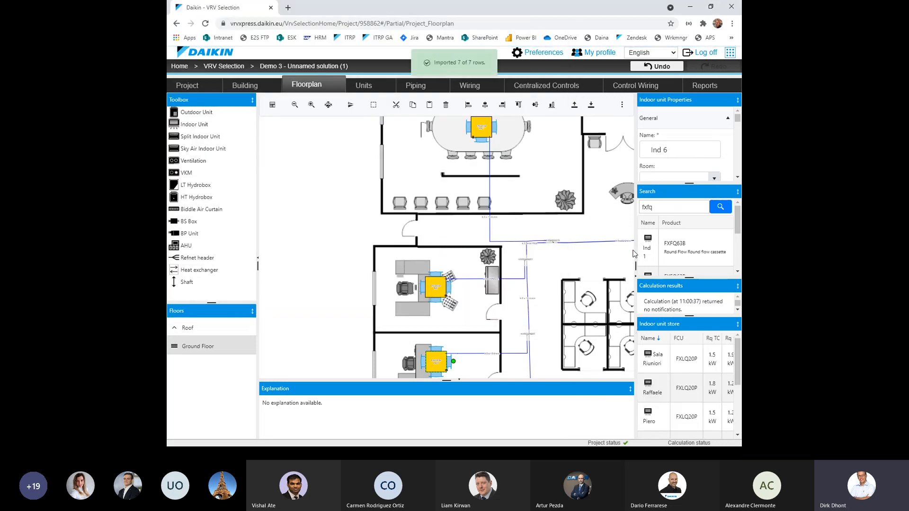
# Step: Widen the indoor unit store and place two of its FXLQ20P units on the ground floor plan, outside the building's west wall
pyautogui.moveTo(632, 233); pyautogui.dragTo(541, 235)
pyautogui.scroll(-3, 649, 359)
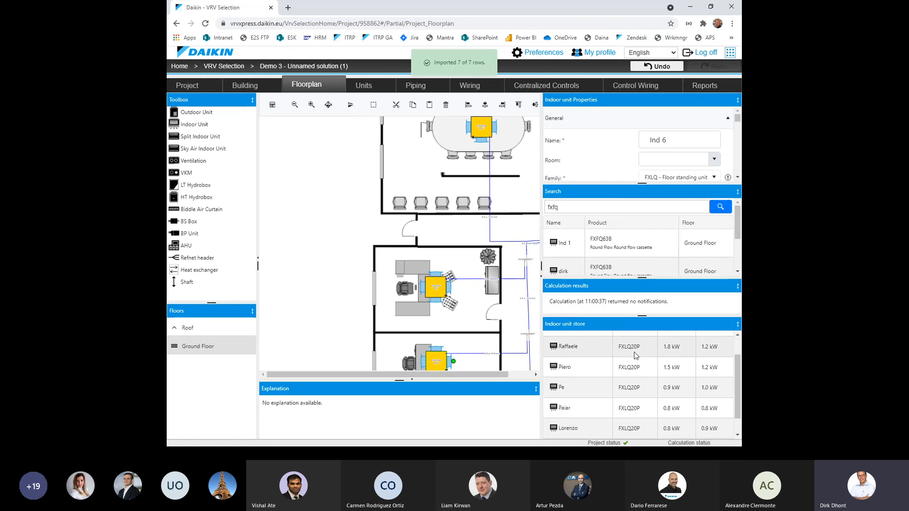
pyautogui.moveTo(739, 394)
pyautogui.mouseDown()
pyautogui.moveTo(739, 365)
pyautogui.moveTo(738, 392)
pyautogui.mouseUp()
pyautogui.moveTo(578, 375); pyautogui.dragTo(343, 218)
pyautogui.moveTo(630, 348); pyautogui.dragTo(310, 278)
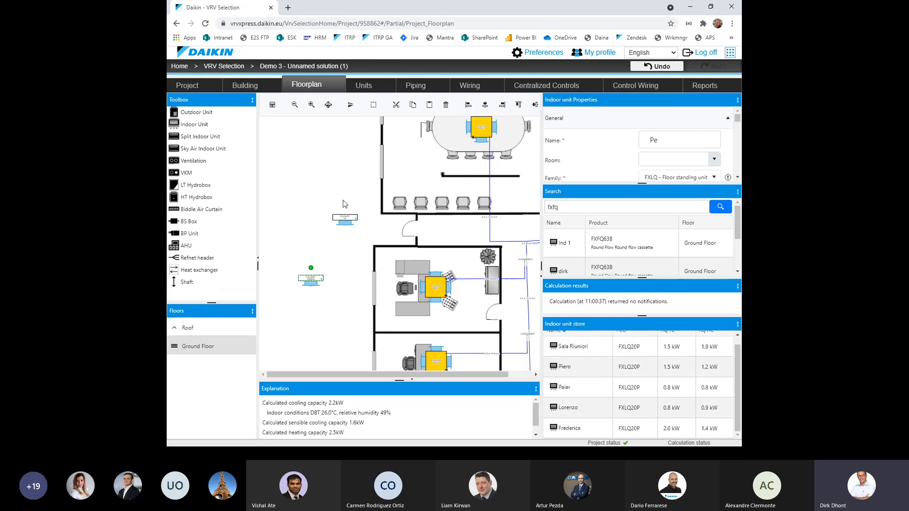
# Step: Delete the two newly placed FXLQ20P units outside the building from the ground floor plan
pyautogui.click(350, 219)
pyautogui.click(321, 276)
pyautogui.click(306, 279)
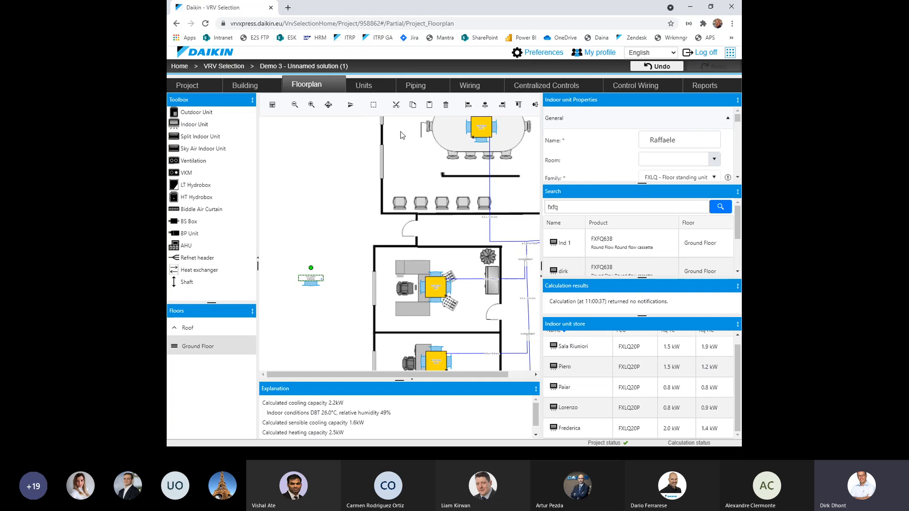
pyautogui.click(446, 106)
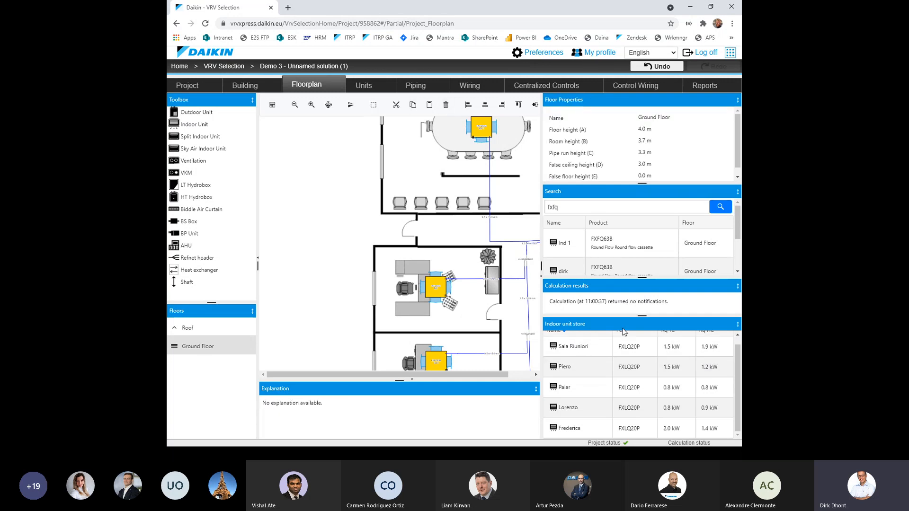
# Step: Place the remaining five FXLQ20P units from the enlarged store outside the building, and delete them all together
pyautogui.moveTo(604, 278); pyautogui.dragTo(605, 241)
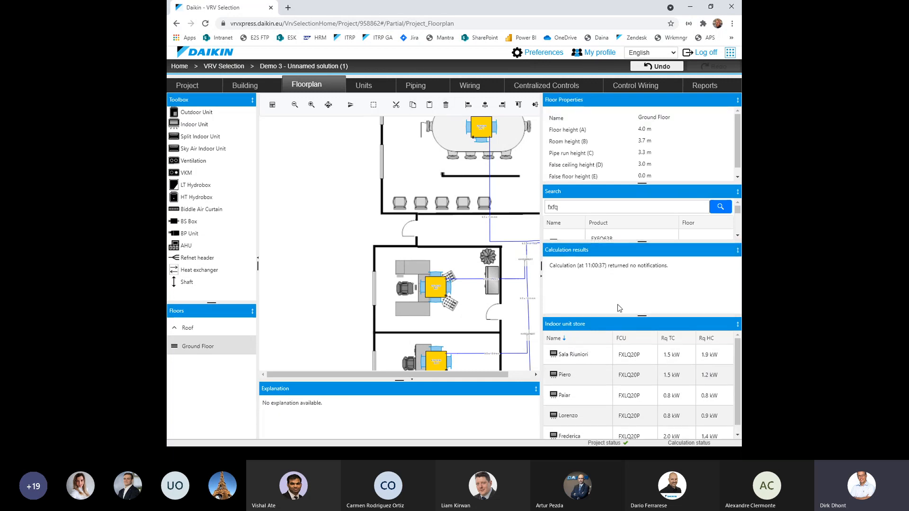
pyautogui.moveTo(605, 316); pyautogui.dragTo(606, 278)
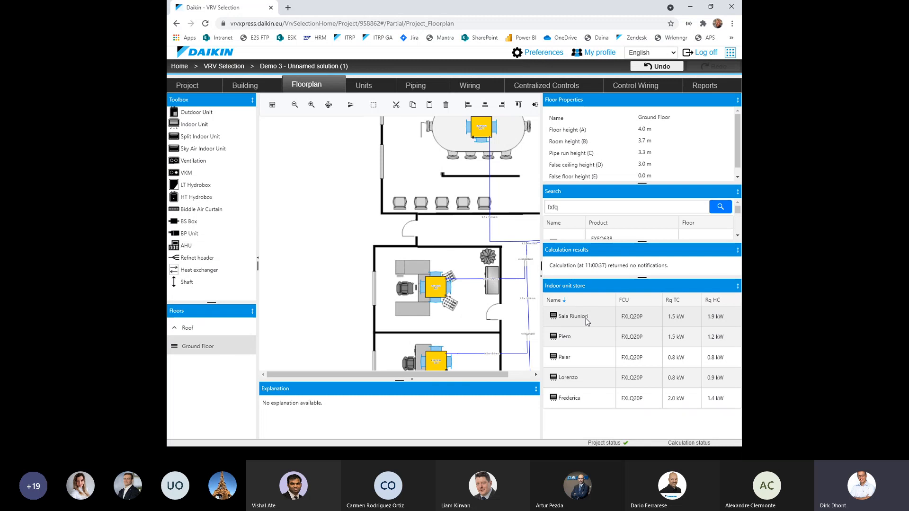
pyautogui.moveTo(587, 318); pyautogui.dragTo(340, 264)
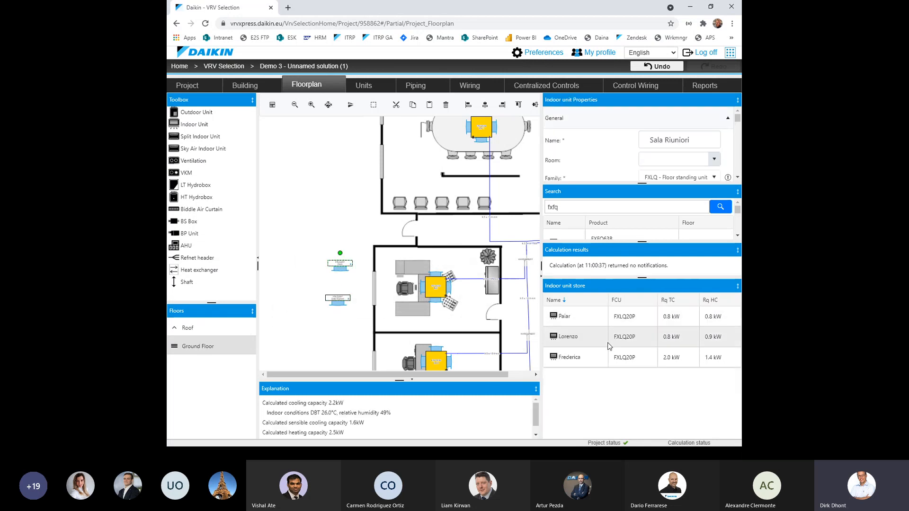
pyautogui.moveTo(578, 321); pyautogui.dragTo(339, 322)
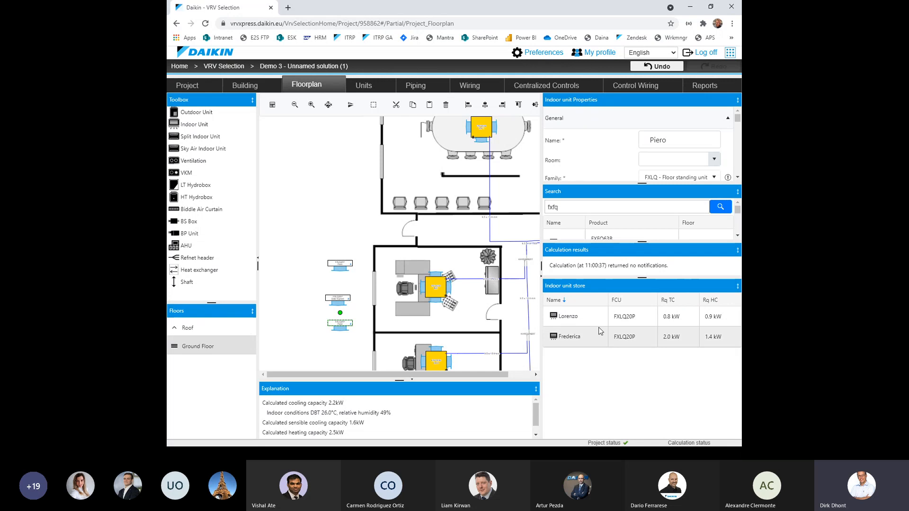
pyautogui.moveTo(598, 322); pyautogui.dragTo(302, 327)
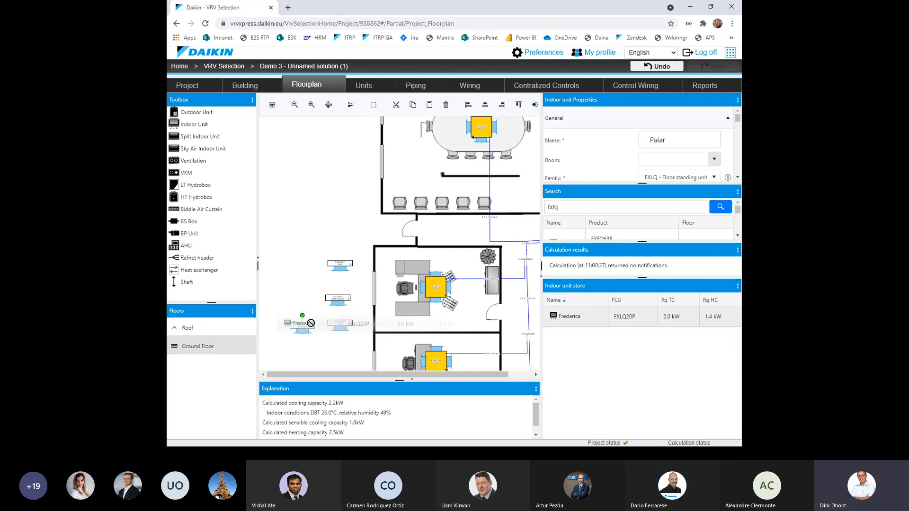
pyautogui.moveTo(326, 294); pyautogui.dragTo(311, 284)
pyautogui.moveTo(268, 235); pyautogui.dragTo(367, 350)
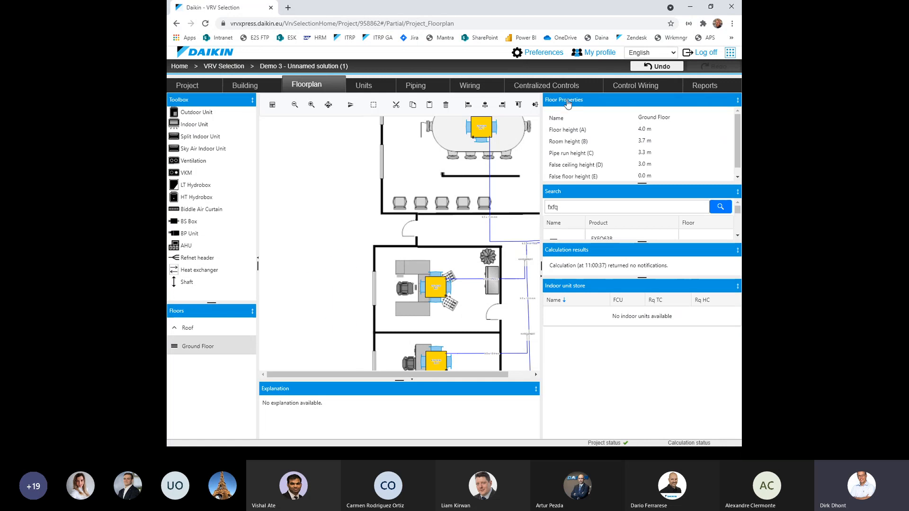
# Step: Recalculate the project and enlarge the calculation results area
pyautogui.click(272, 105)
pyautogui.moveTo(616, 278); pyautogui.dragTo(615, 326)
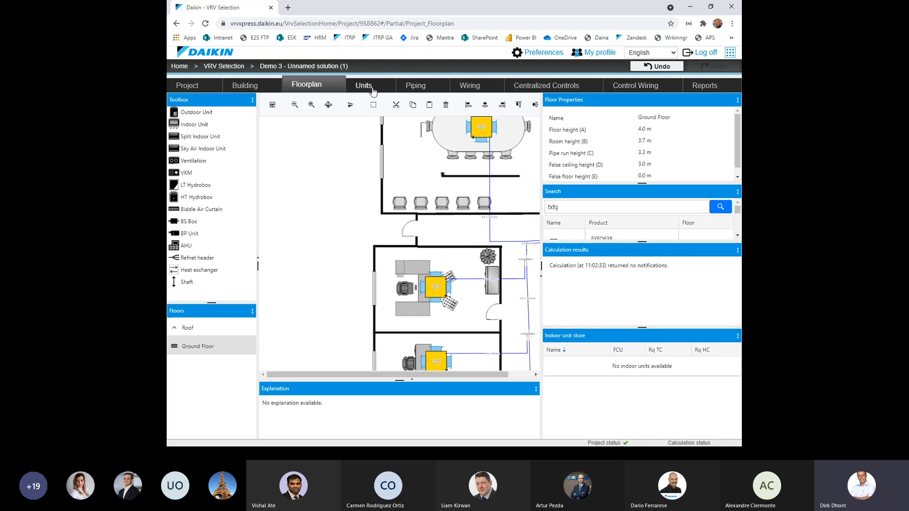
# Step: Switch to the training presentation and advance to the slide about the floor plan shaft
pyautogui.click(690, 7)
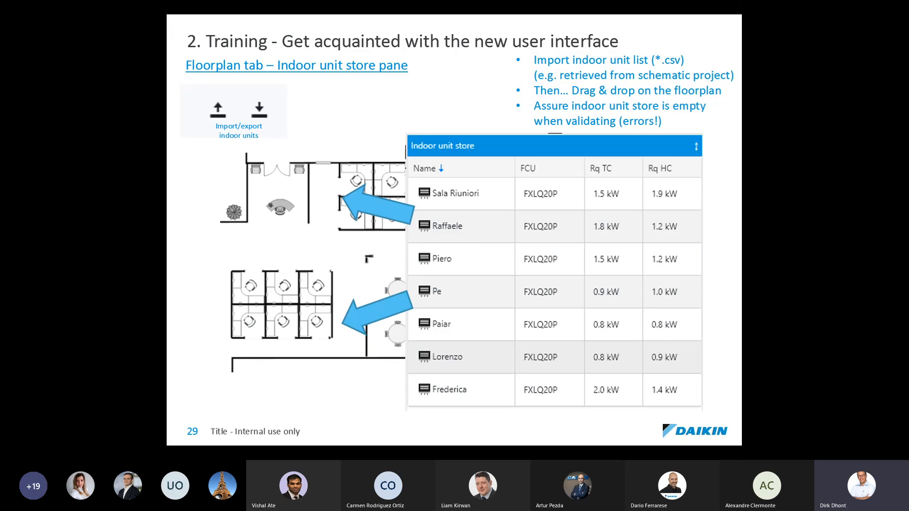
pyautogui.click(515, 181)
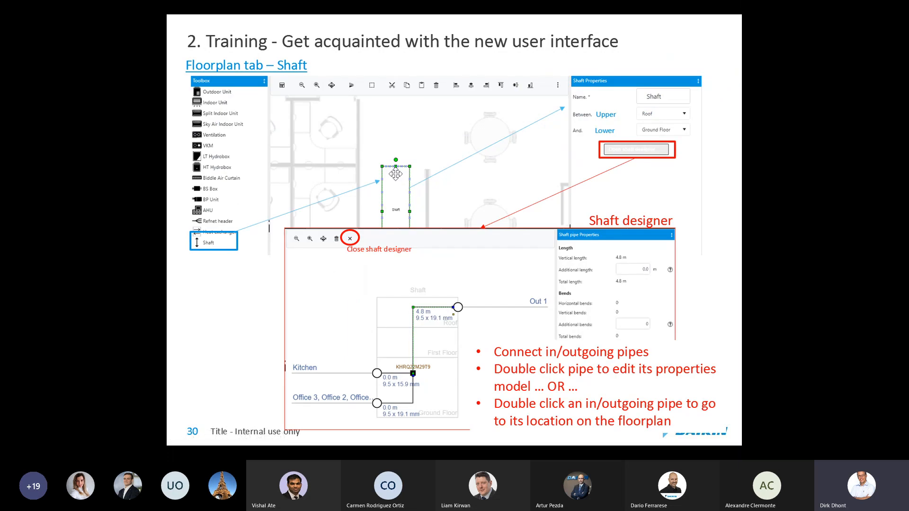
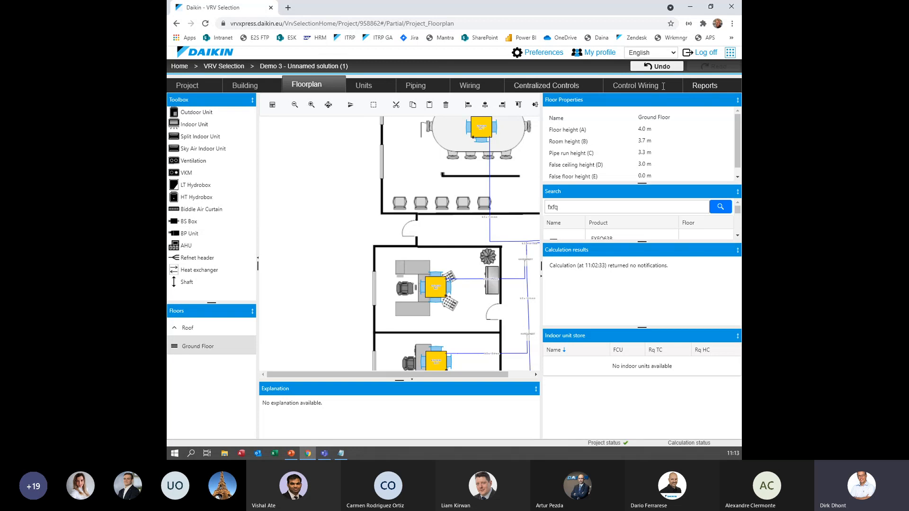
# Step: Create the floorplan drawings report in dxf format, and generate and save the zip file in C:\temp
pyautogui.click(704, 85)
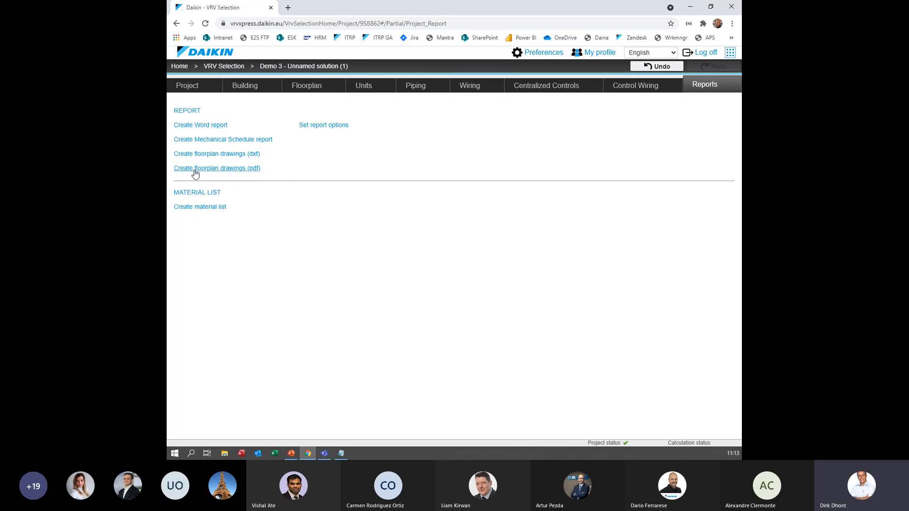
pyautogui.click(249, 156)
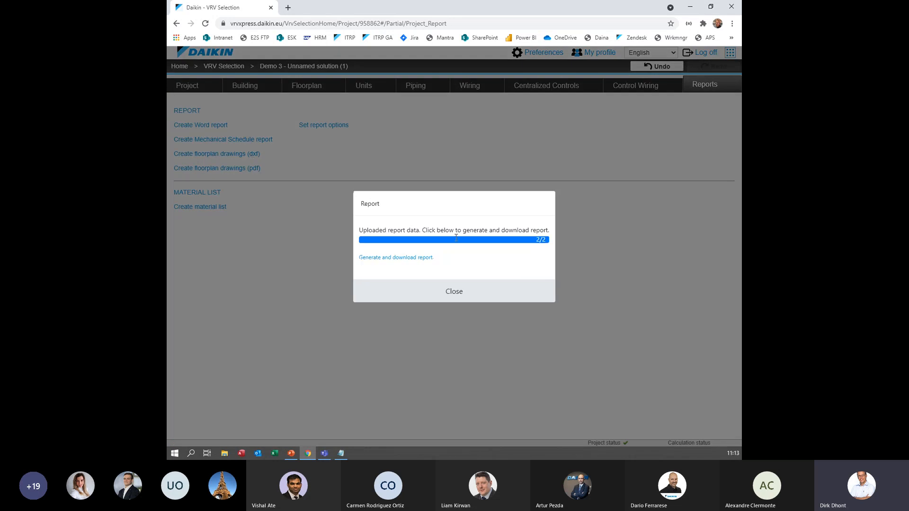
pyautogui.click(384, 260)
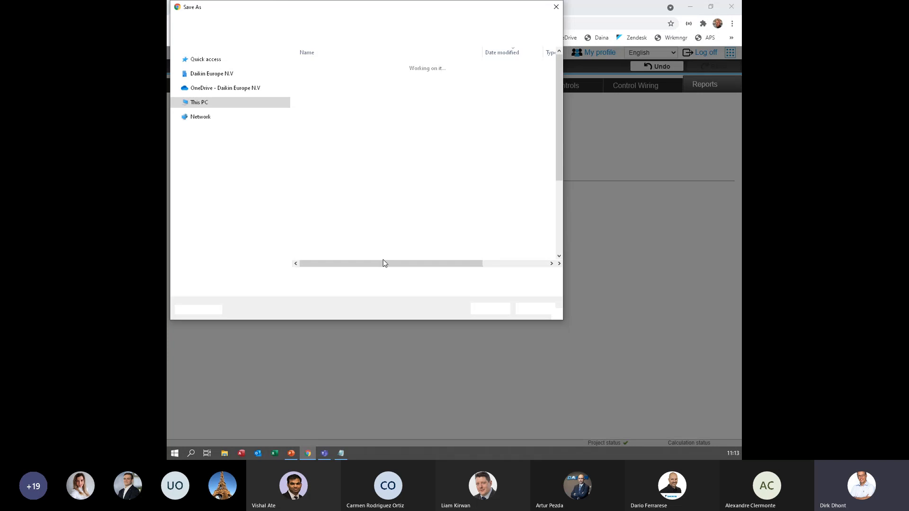
pyautogui.click(491, 308)
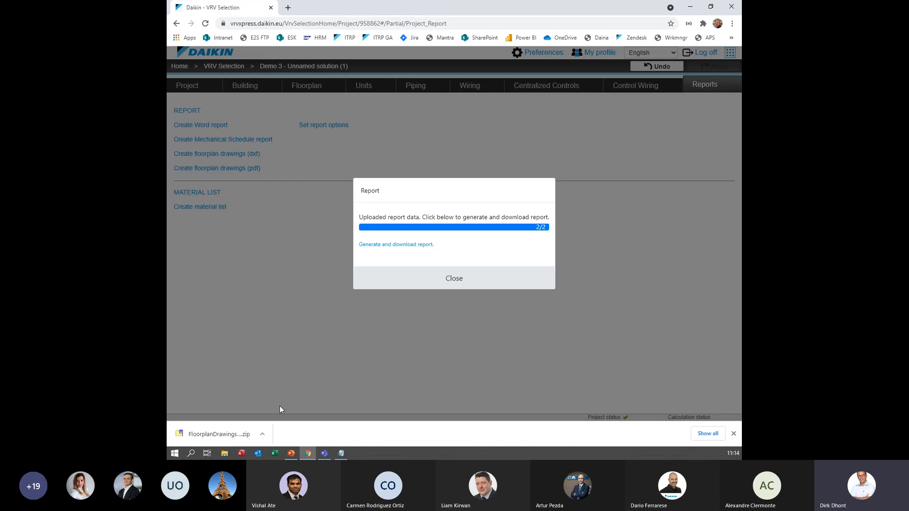
# Step: Open the downloaded drawings archive and show the whole 000-Ground Floor.dxf drawing in LibreCAD
pyautogui.click(264, 435)
pyautogui.click(279, 377)
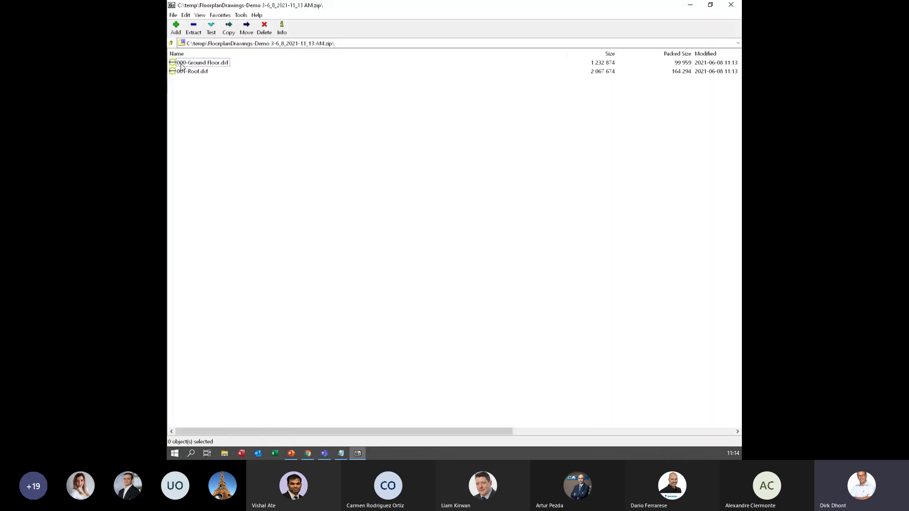
pyautogui.click(199, 64)
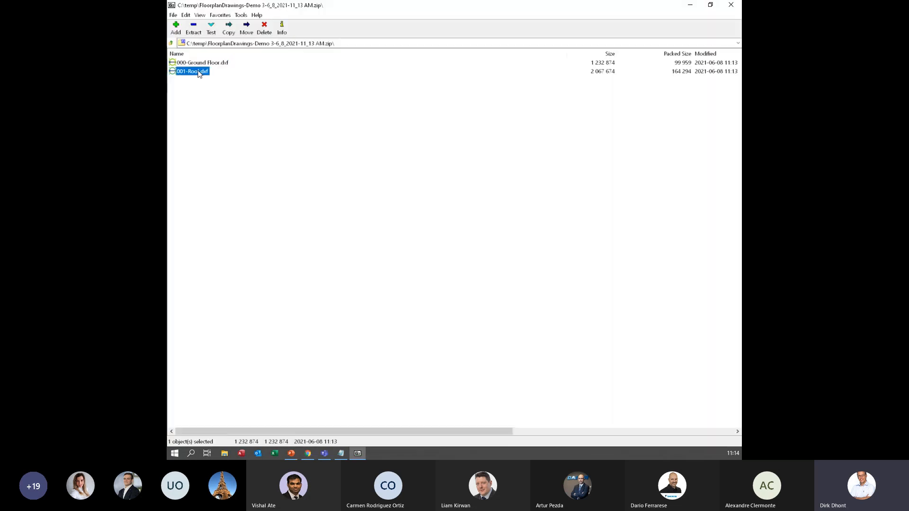
pyautogui.click(204, 71)
pyautogui.doubleClick(222, 64)
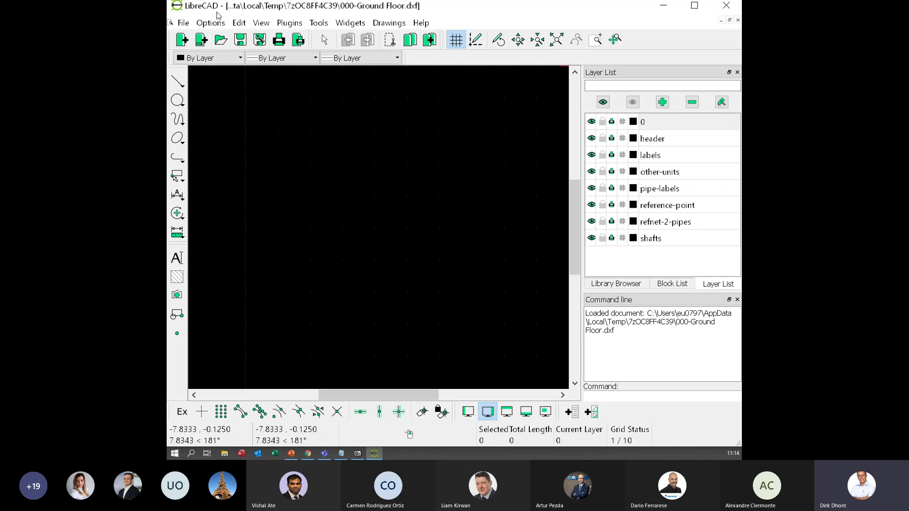
pyautogui.click(557, 40)
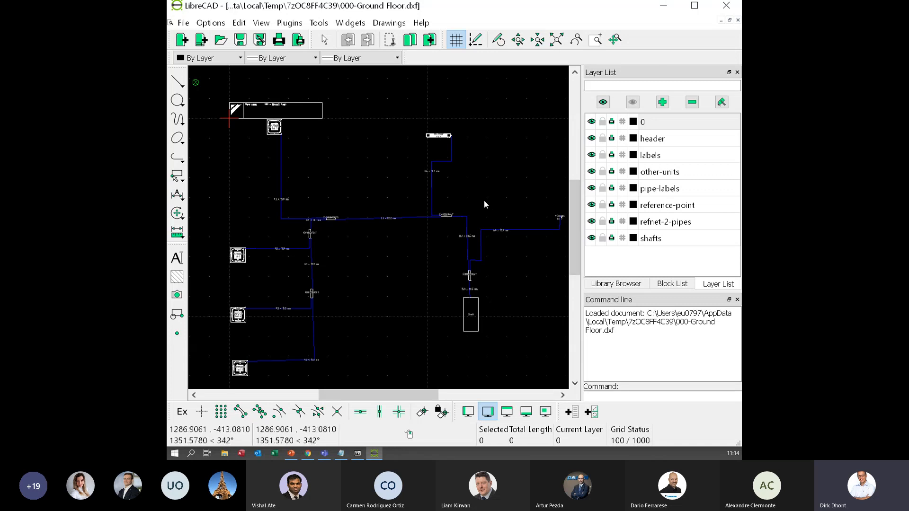
# Step: Hide the layers 0 and header and examine the label of the FXAQ50A unit Ind 7 up close
pyautogui.click(592, 122)
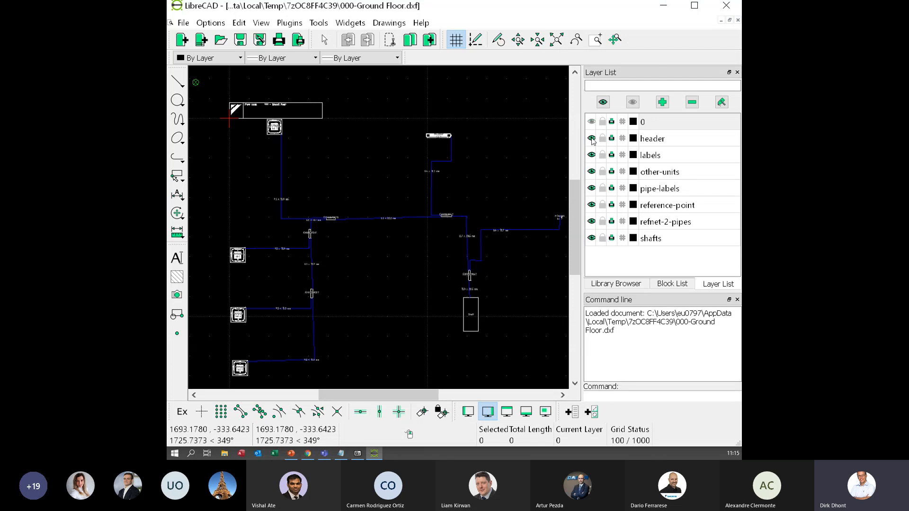
pyautogui.click(591, 138)
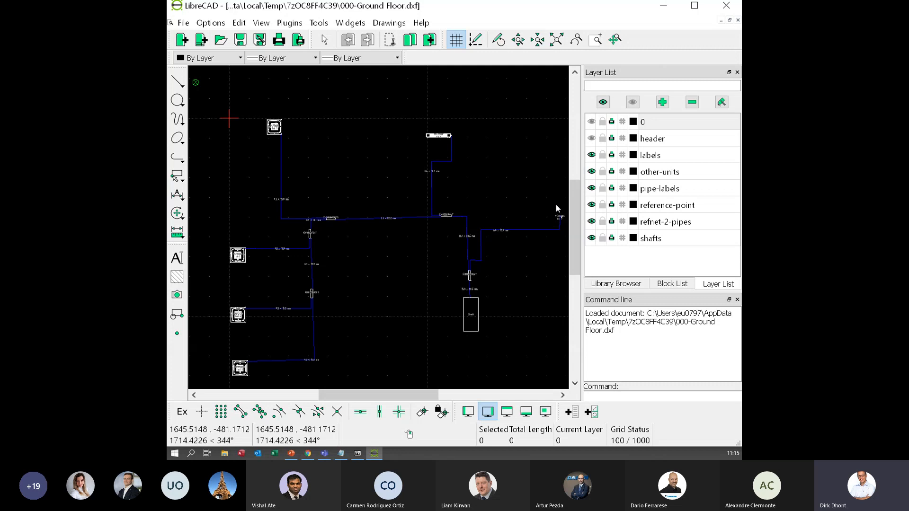
pyautogui.scroll(4, 556, 208)
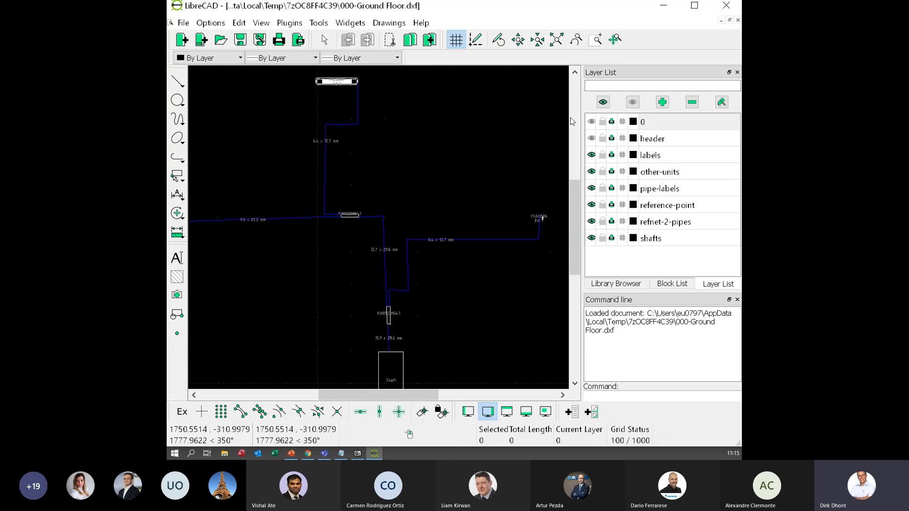
pyautogui.click(596, 39)
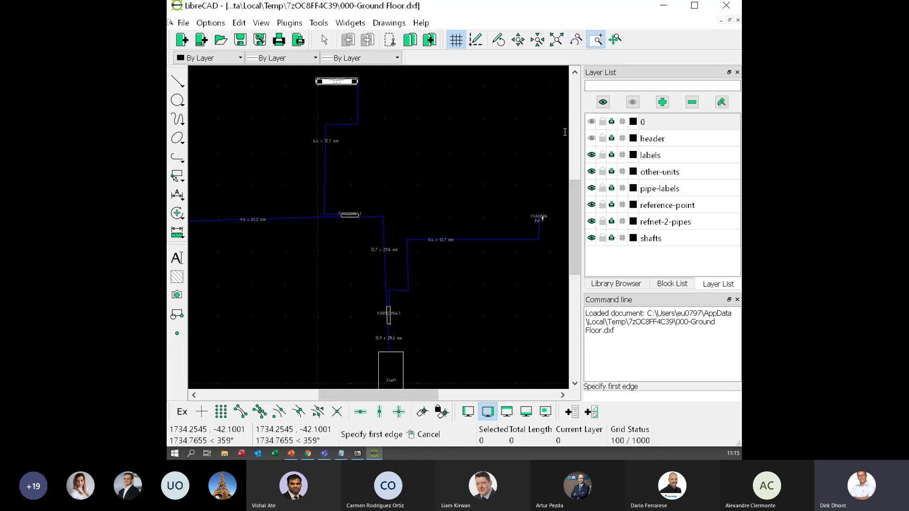
pyautogui.click(517, 189)
pyautogui.click(544, 239)
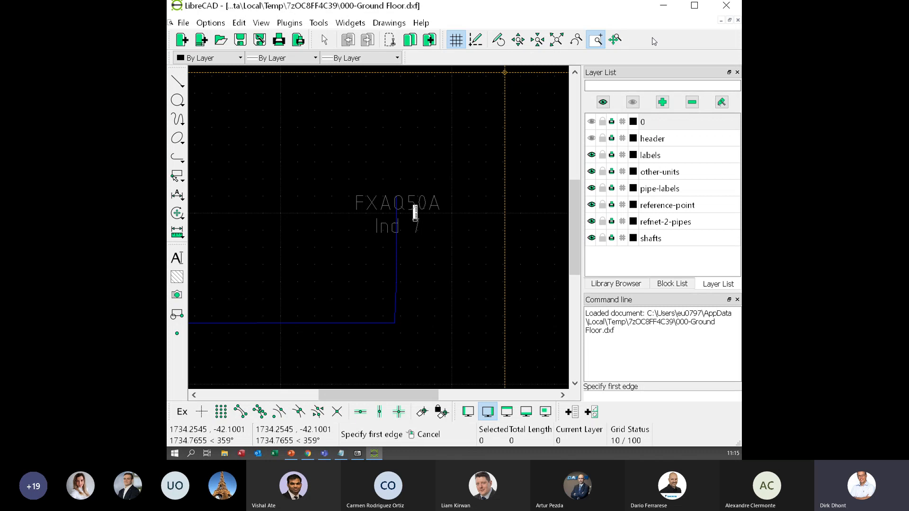
# Step: Close the ground floor drawing without saving and return to the VRV reports page, dismissing the report dialog
pyautogui.click(726, 5)
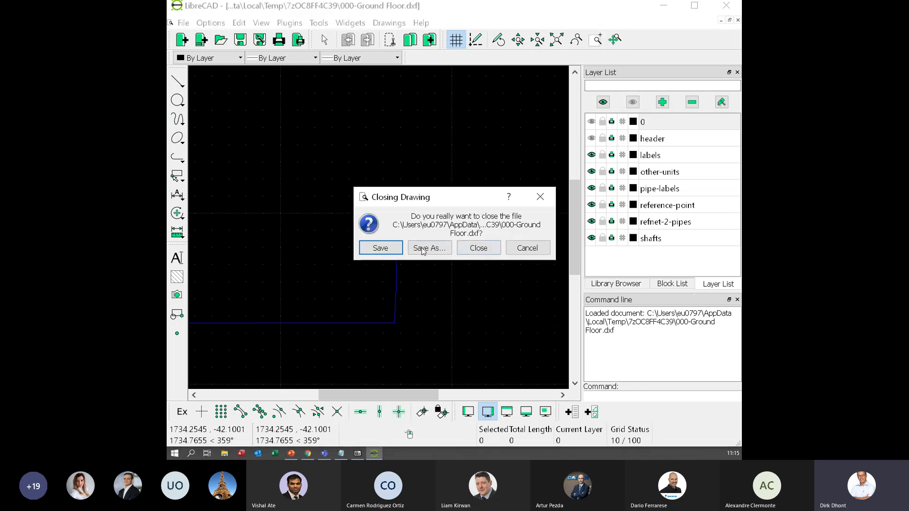
pyautogui.click(478, 247)
pyautogui.click(690, 7)
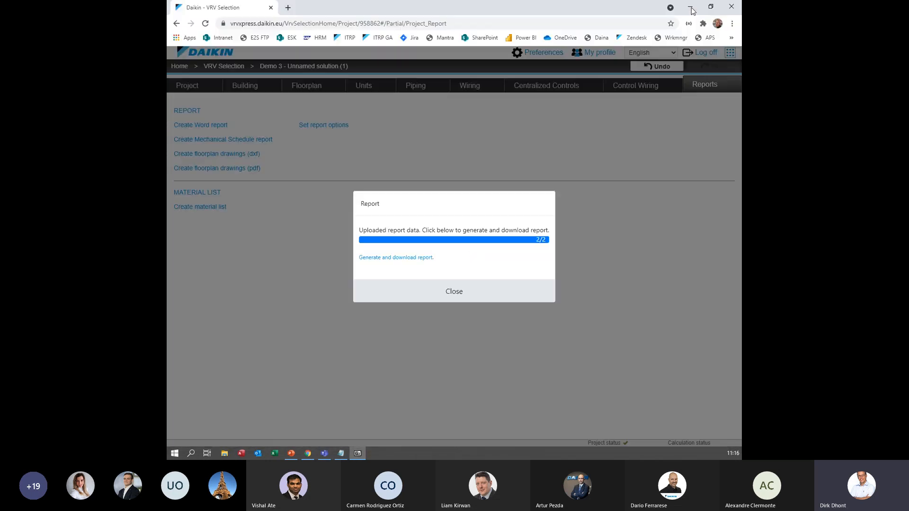
pyautogui.click(478, 291)
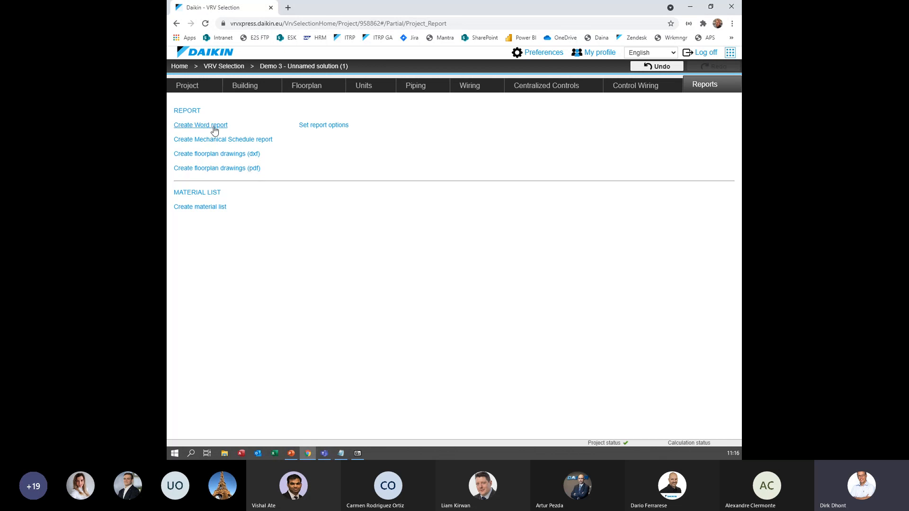
# Step: Switch back to the presentation, resume the slide show and advance to the slide on the Word report output
pyautogui.click(690, 7)
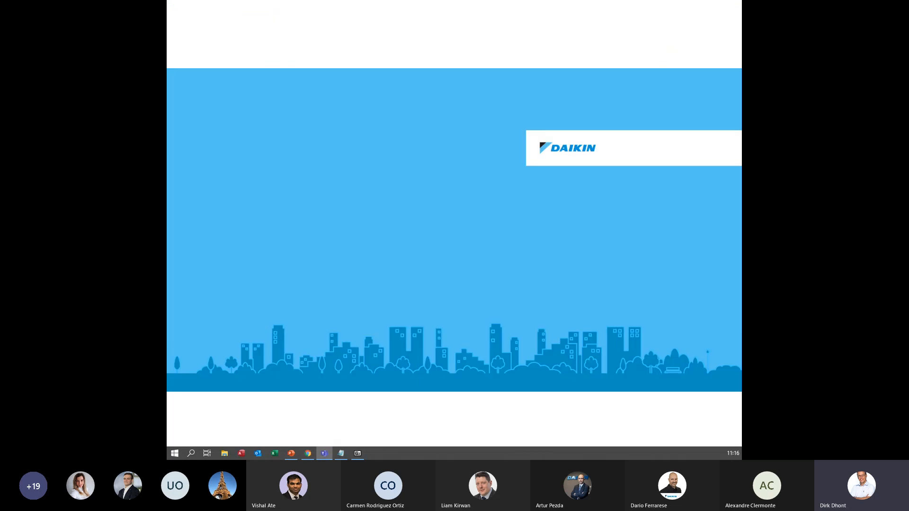
pyautogui.hotkey('alt', 'Tab')
pyautogui.hotkey('shift', 'F5')
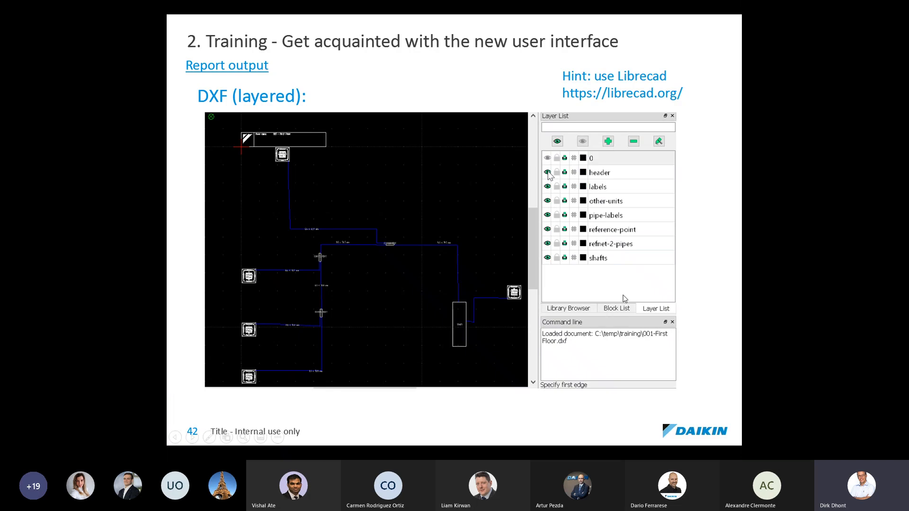
pyautogui.click(698, 175)
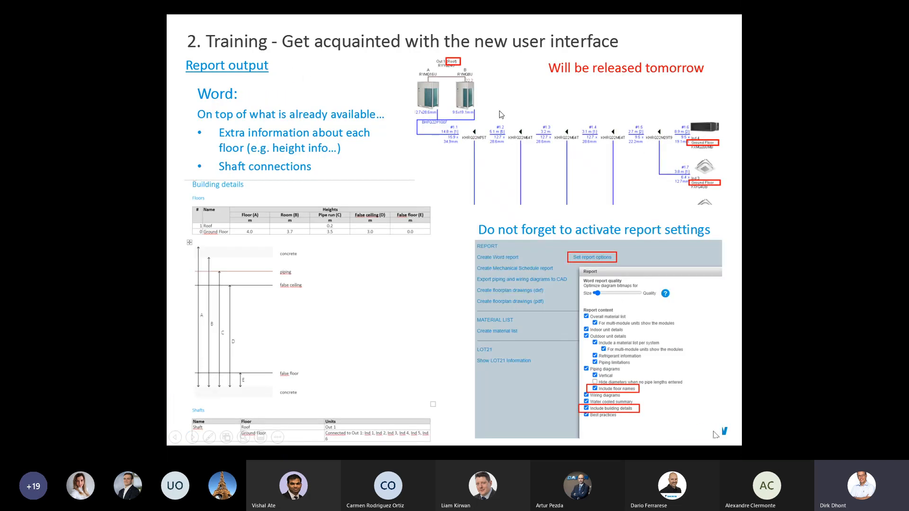